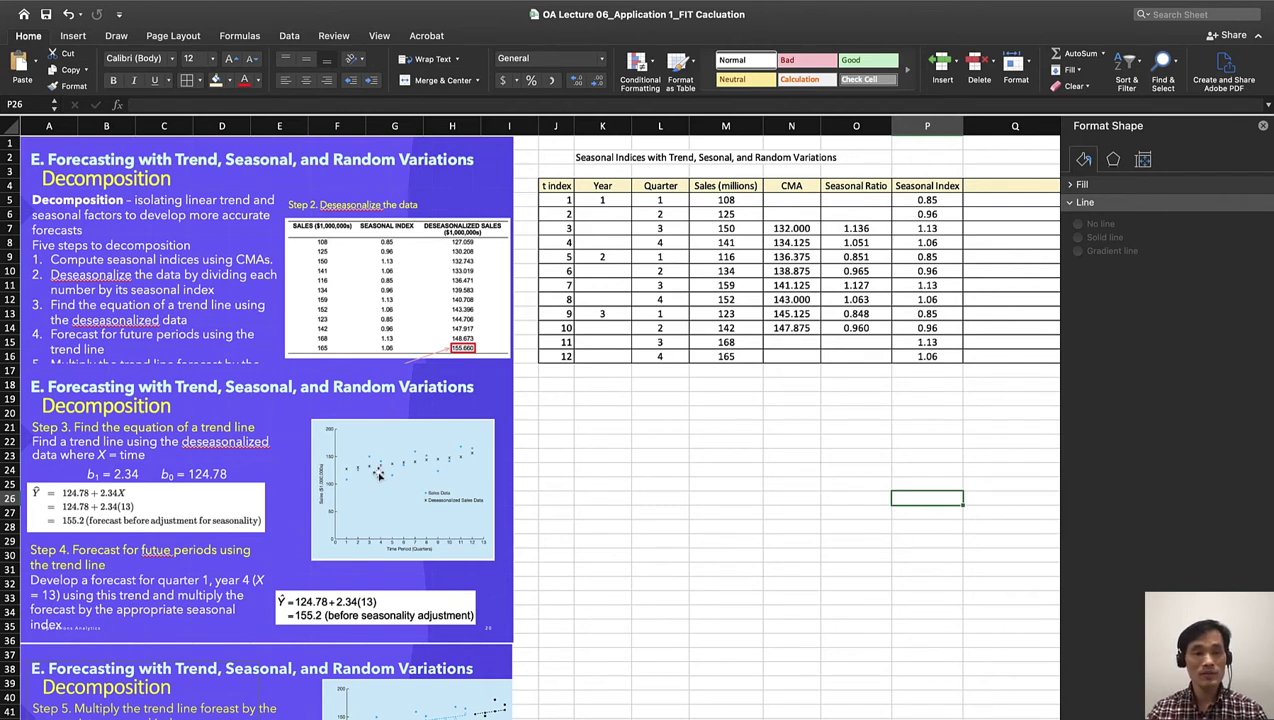
Move the Picture 2 slide image lower so the slides stack beside the seasonal indices table.
drag(371, 484, 370, 537)
scroll(380, 693, down, 3)
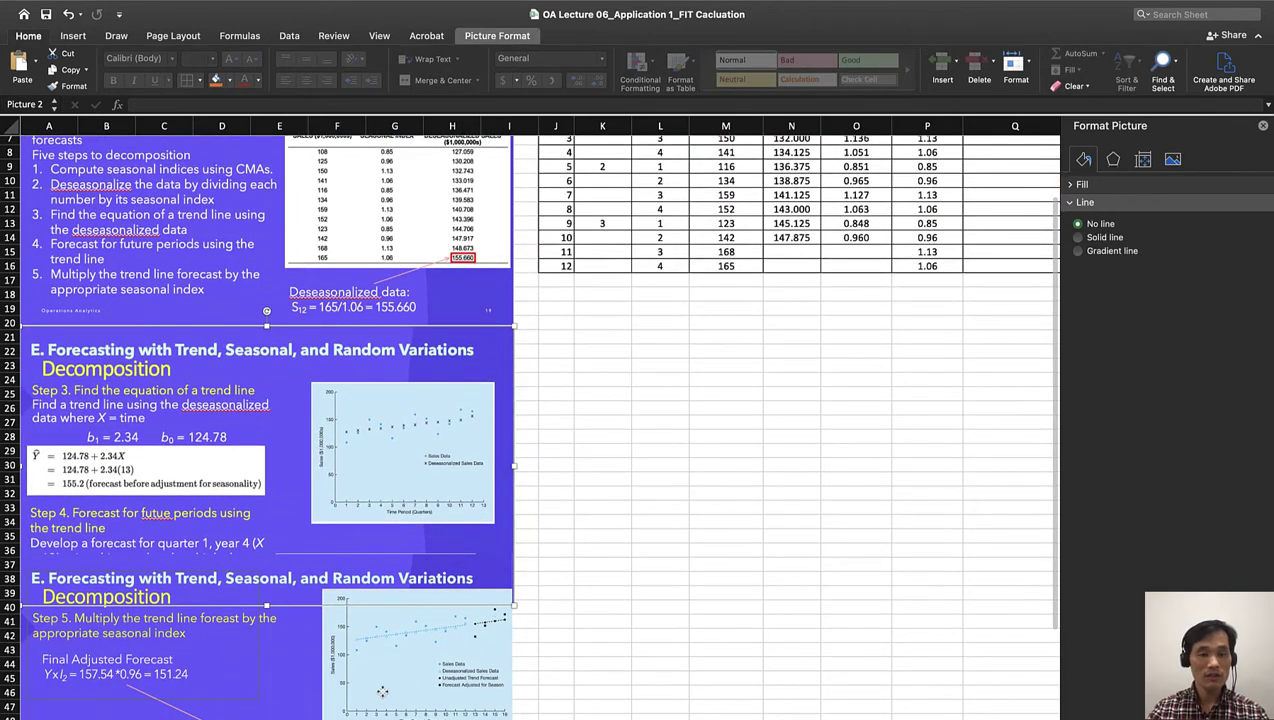
scroll(382, 691, up, 2)
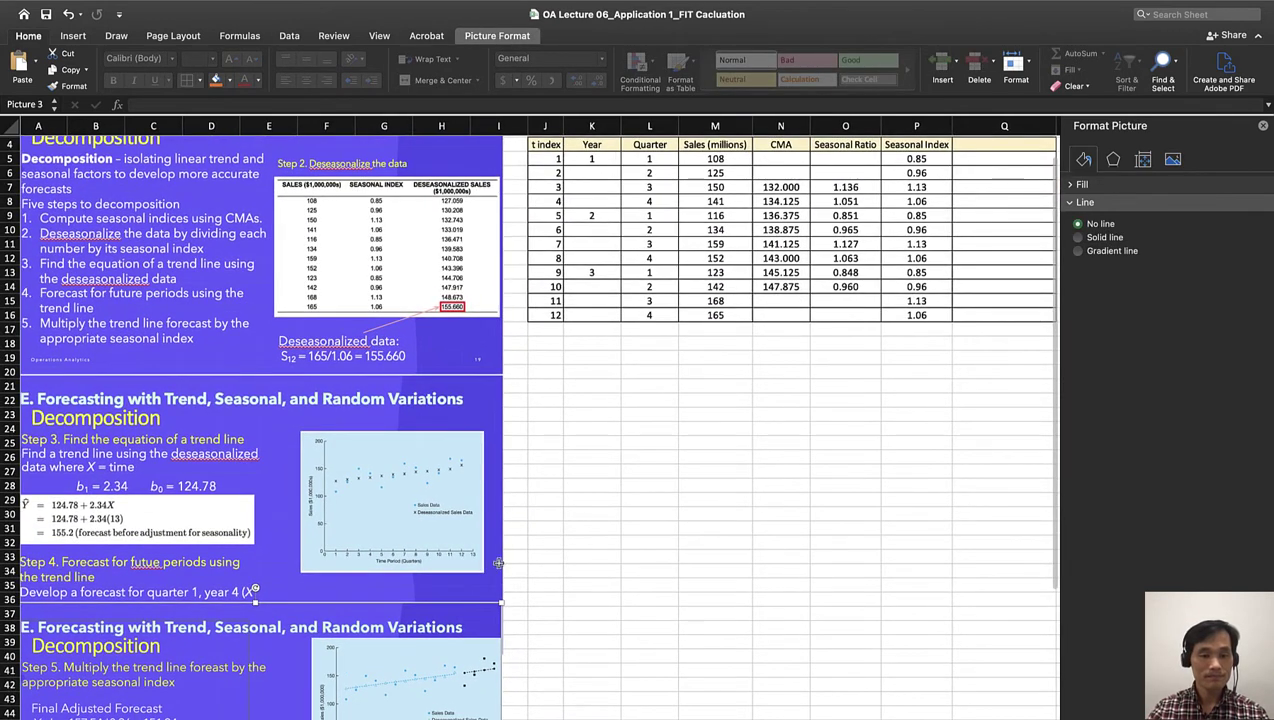
scroll(593, 513, up, 3)
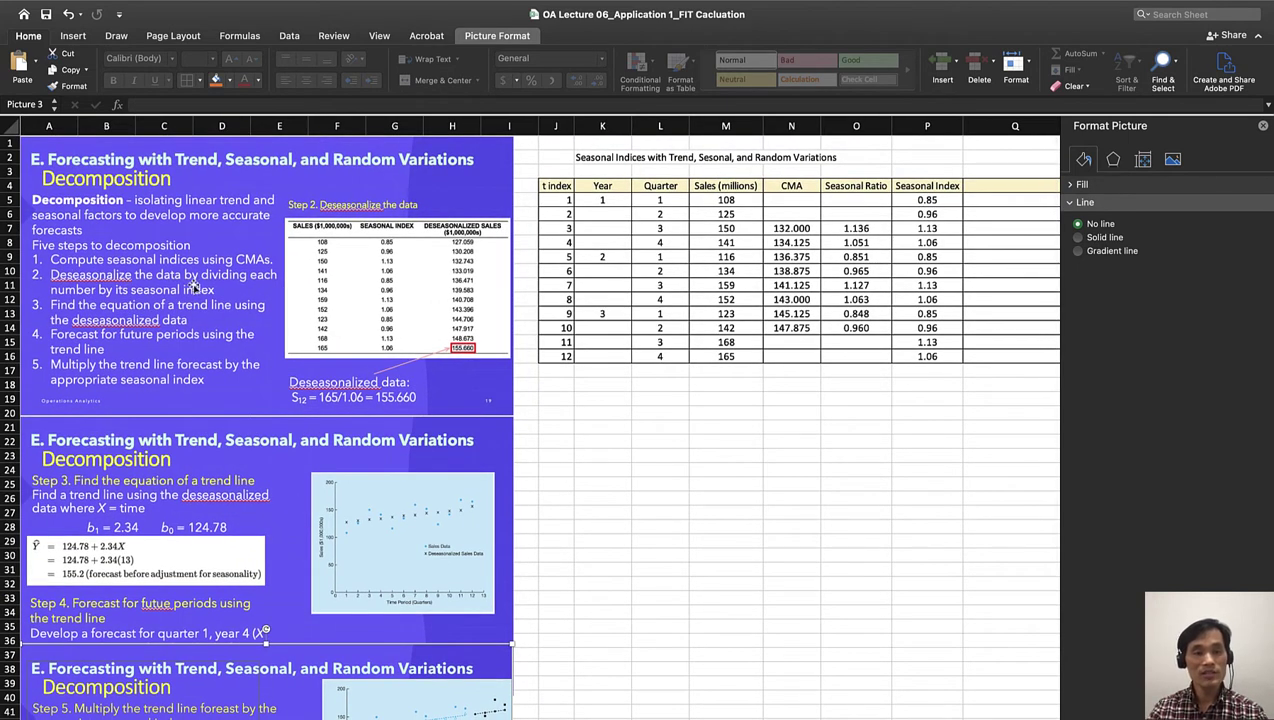
Recommit the N7 centred moving average (132.000) and enter =M7/N7 in O7, giving 1.136.
click(698, 503)
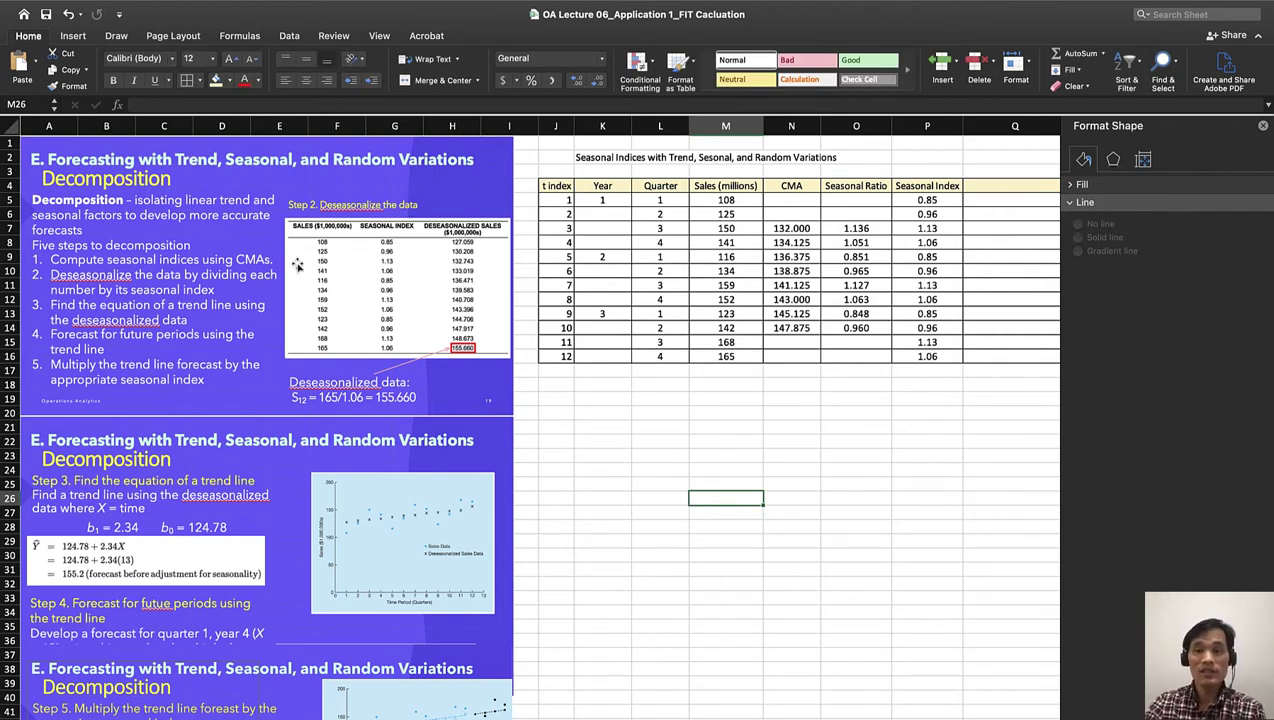
double_click(792, 228)
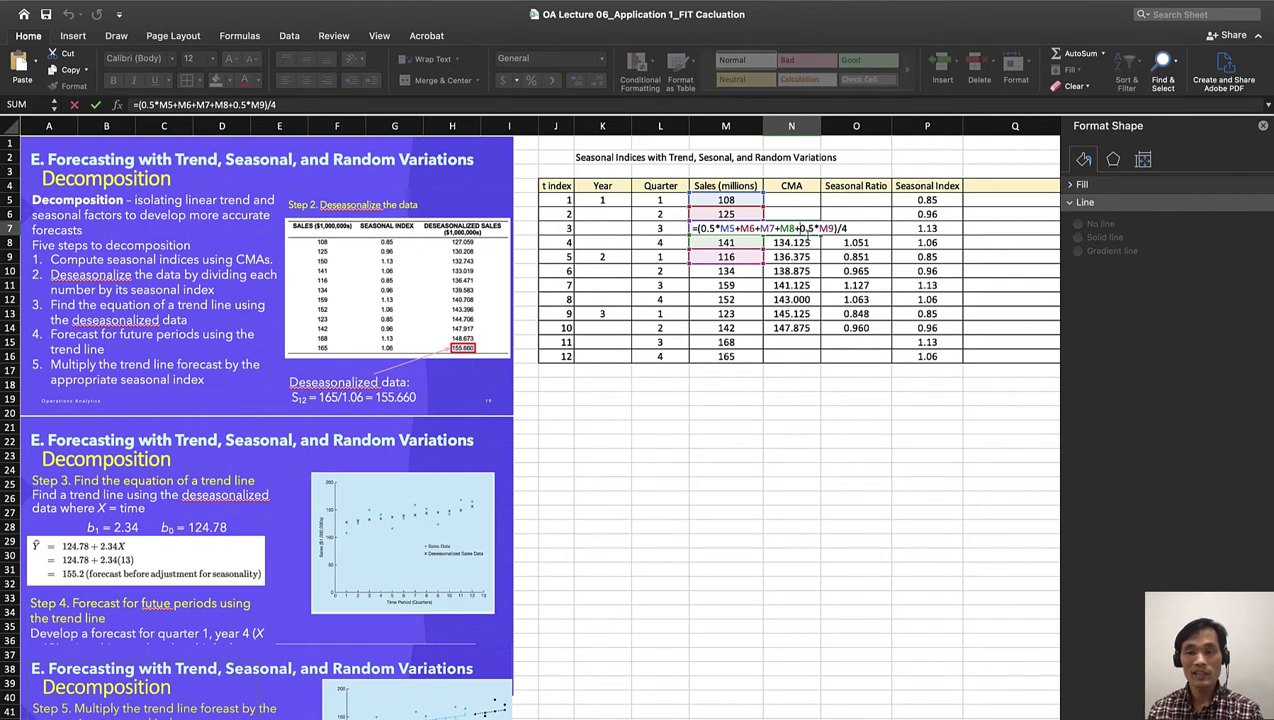
key(Return)
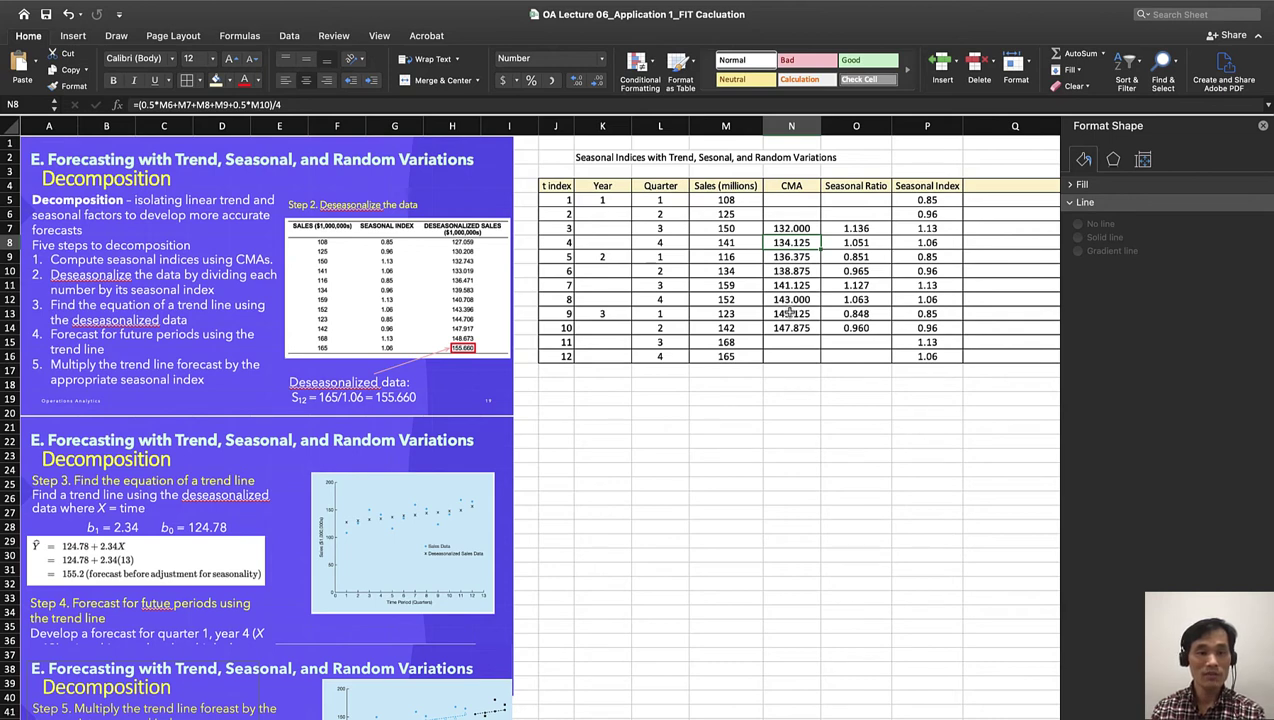
click(857, 228)
text(=M7/N7)
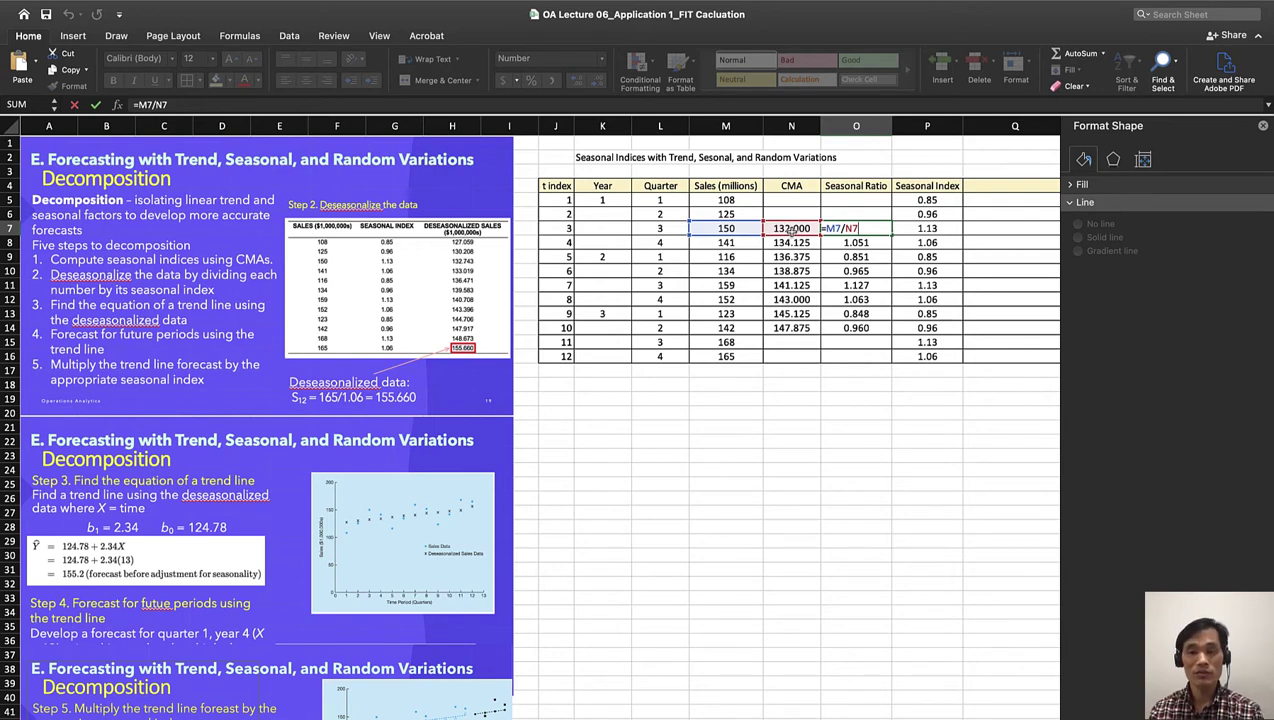
key(Return)
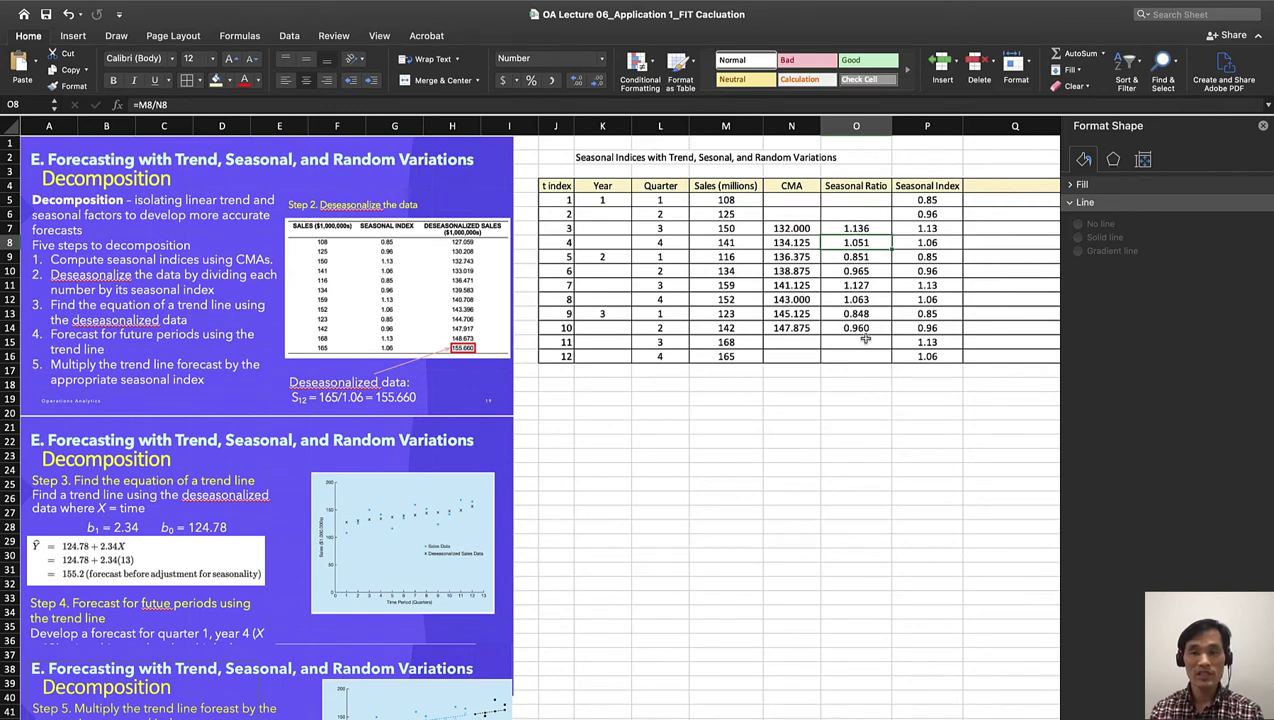
Enter =AVERAGE(O9,O13) in T5 for the quarter 1 seasonal index of 0.85.
scroll(856, 316, right, 3)
scroll(886, 238, right, 8)
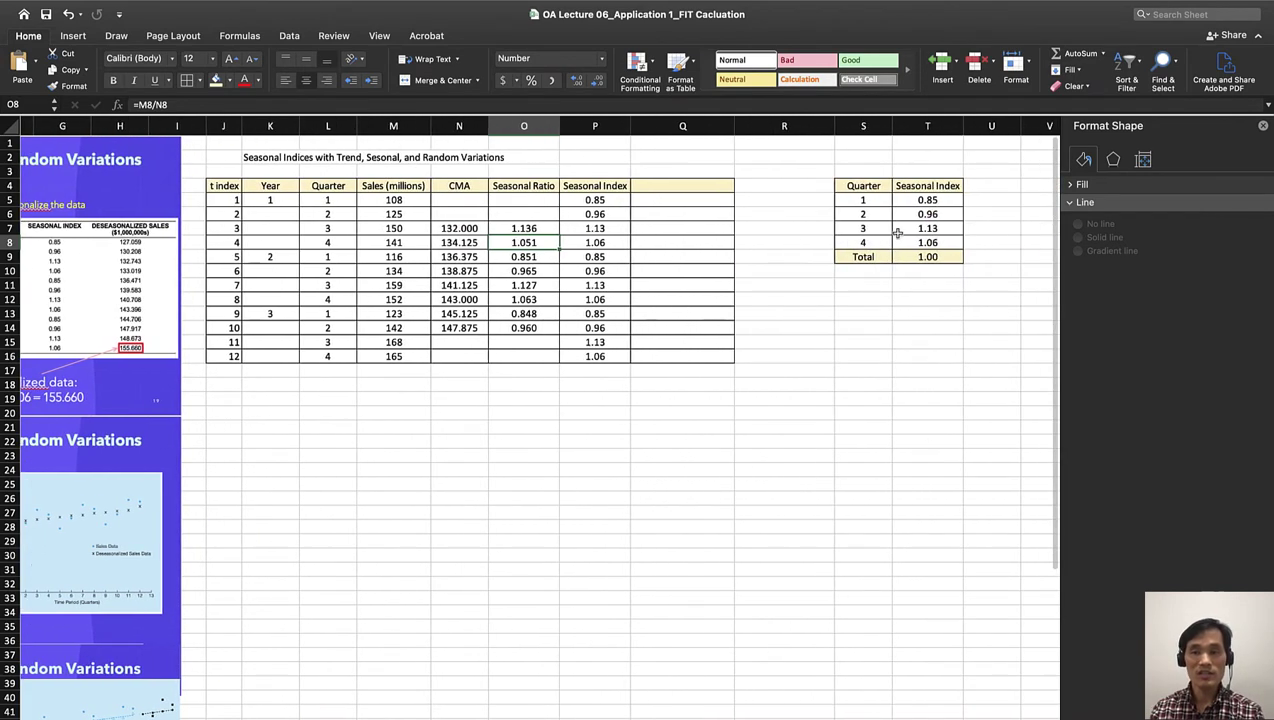
click(927, 201)
text(=AVERAGE(O9,O13))
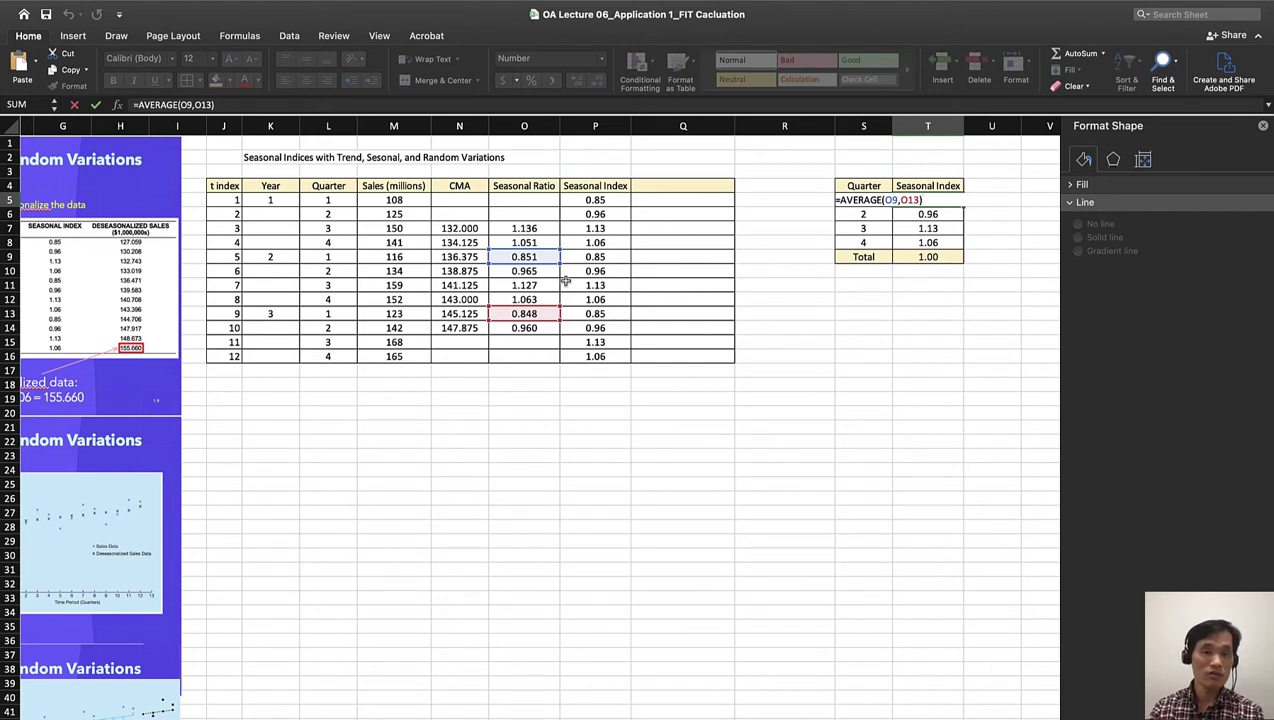
key(Return)
Recommit the quarter 2 and 3 seasonal index averages in T6 and T7 (0.96, 1.13).
double_click(912, 214)
key(Return)
double_click(915, 228)
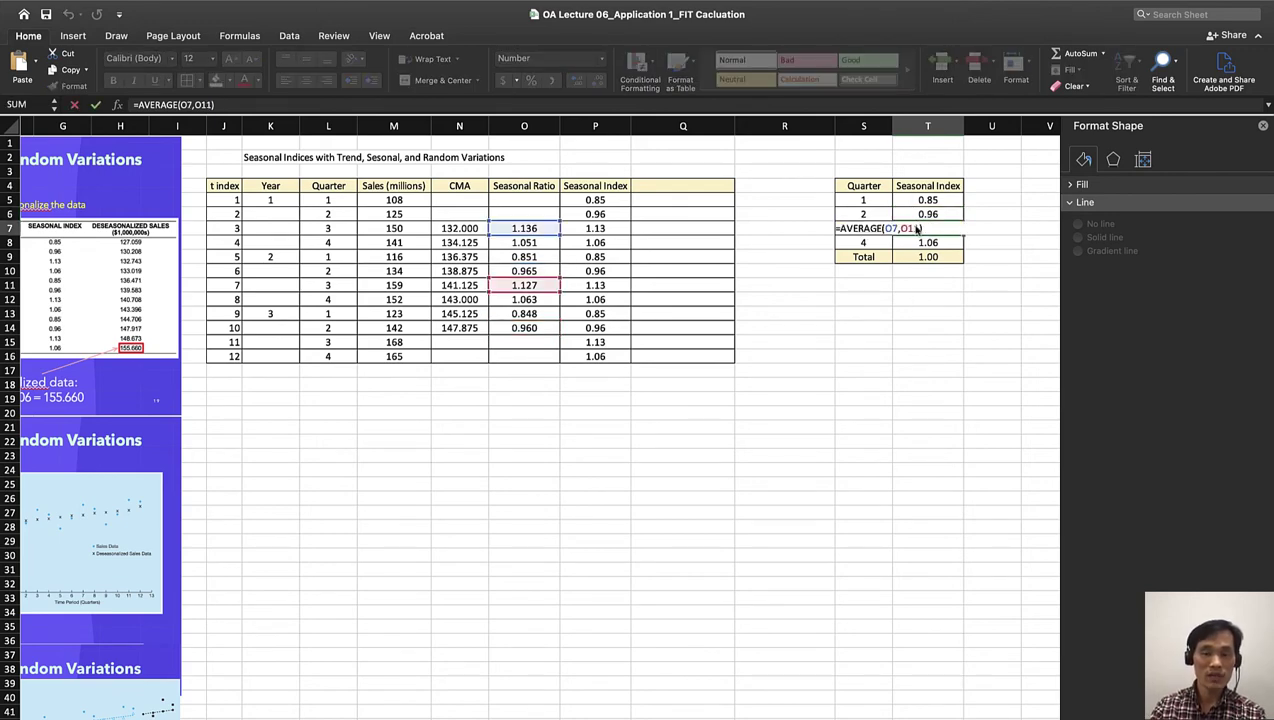
key(Return)
scroll(650, 374, left, 3)
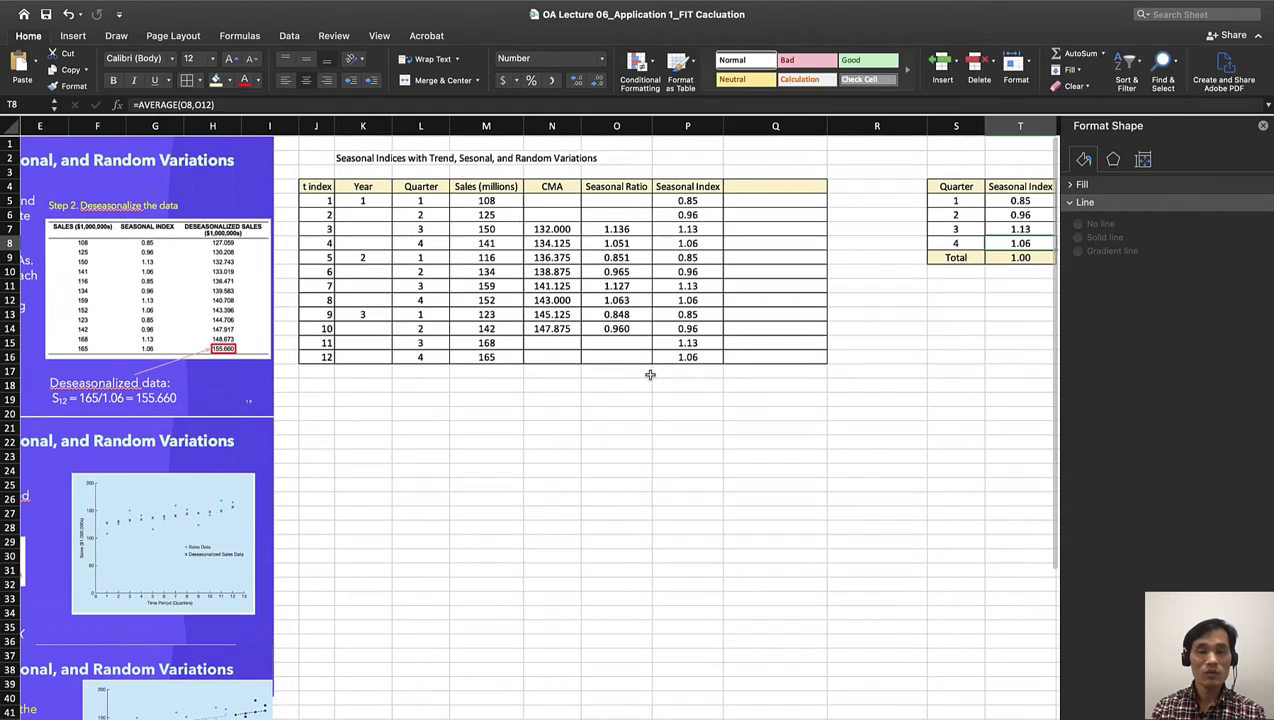
scroll(650, 374, left, 5)
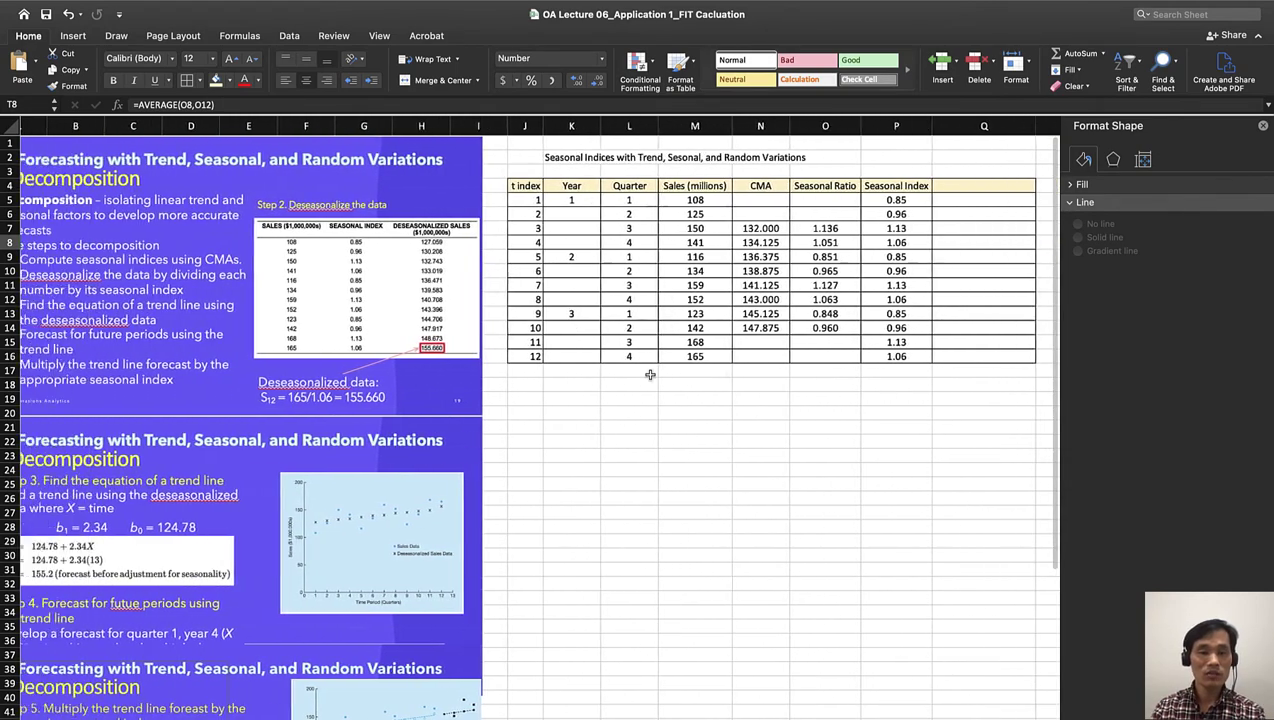
scroll(650, 374, left, 1)
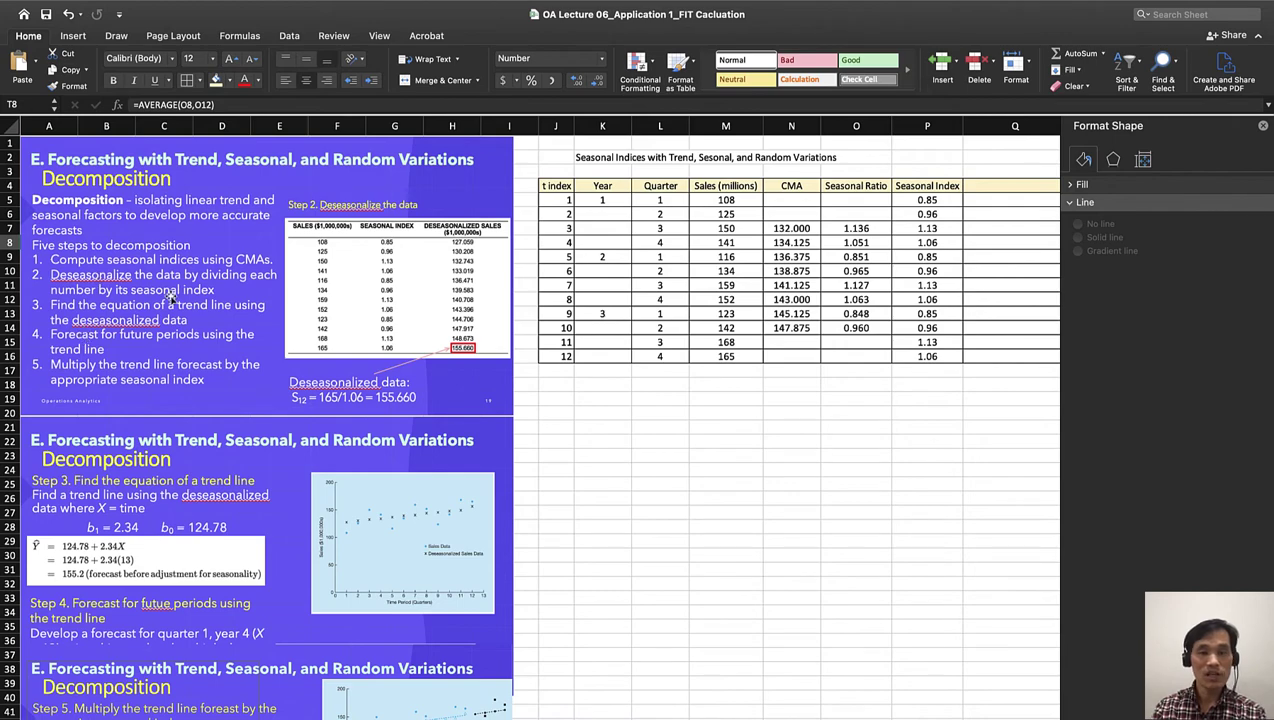
scroll(635, 424, right, 2)
scroll(635, 424, left, 1)
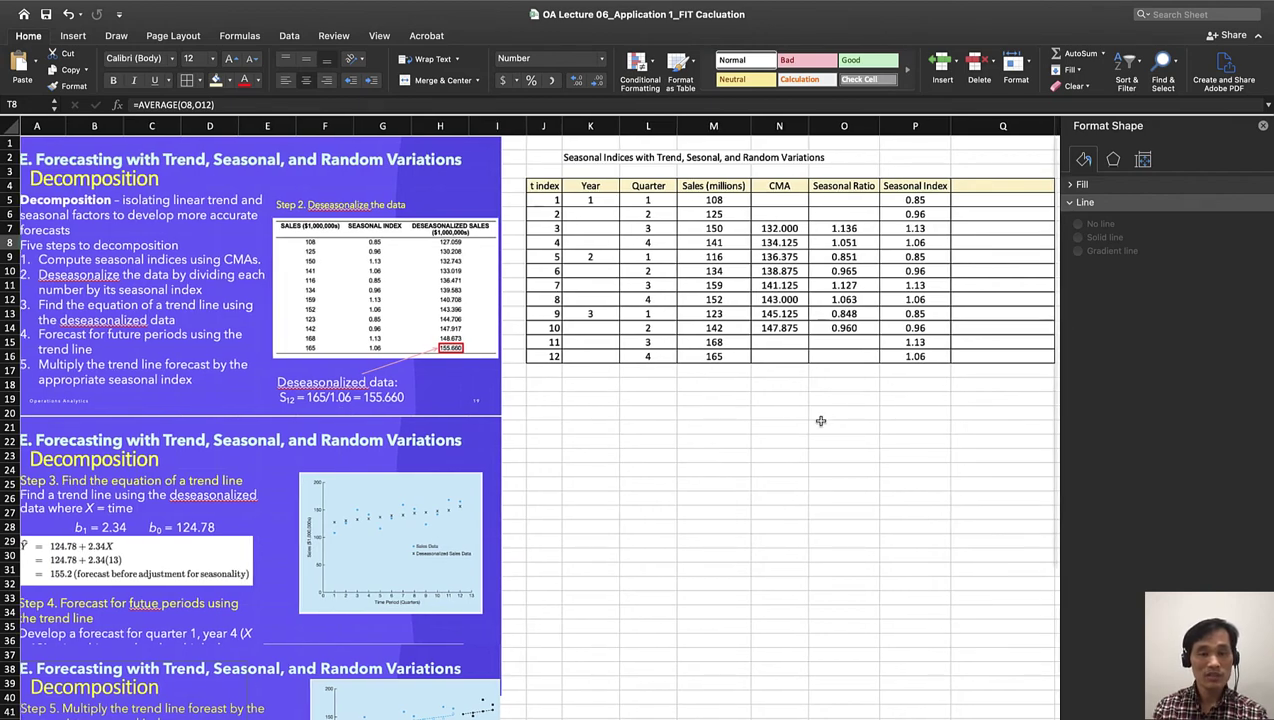
Add the column header 'Desseasonlized Sales' in Q4.
scroll(820, 421, right, 3)
click(892, 186)
double_click(892, 186)
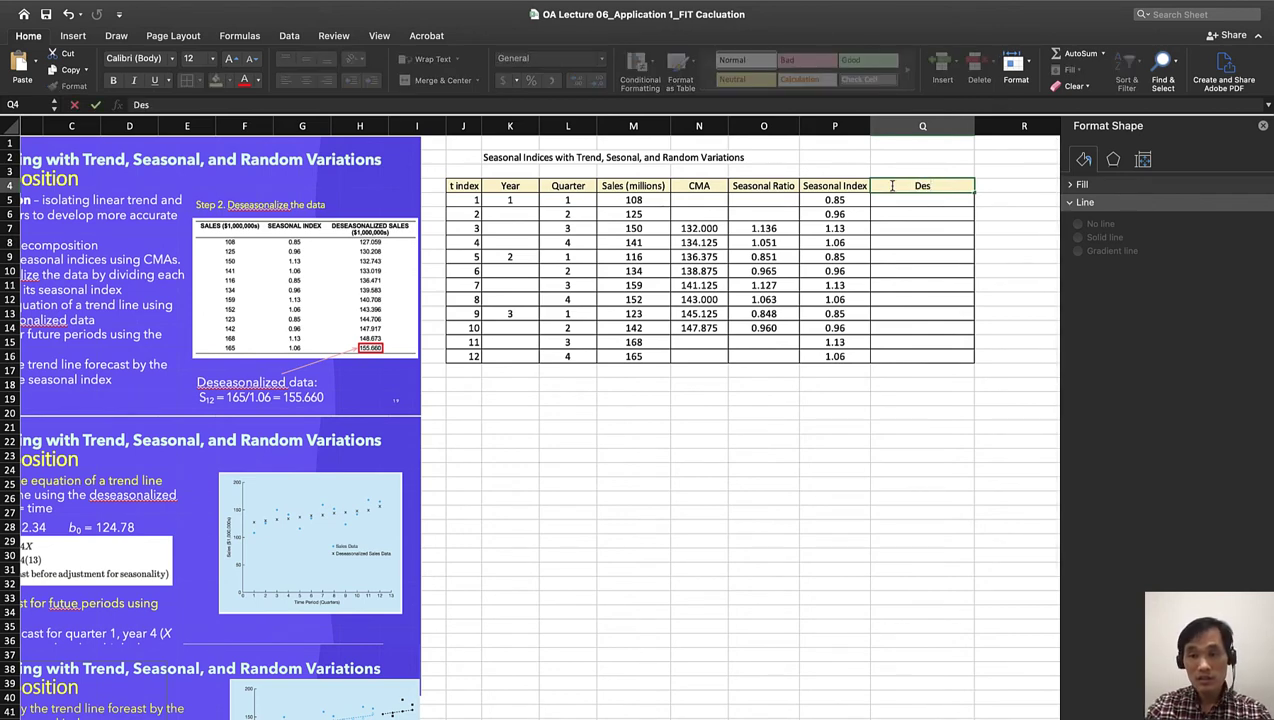
text(Desseasonliz)
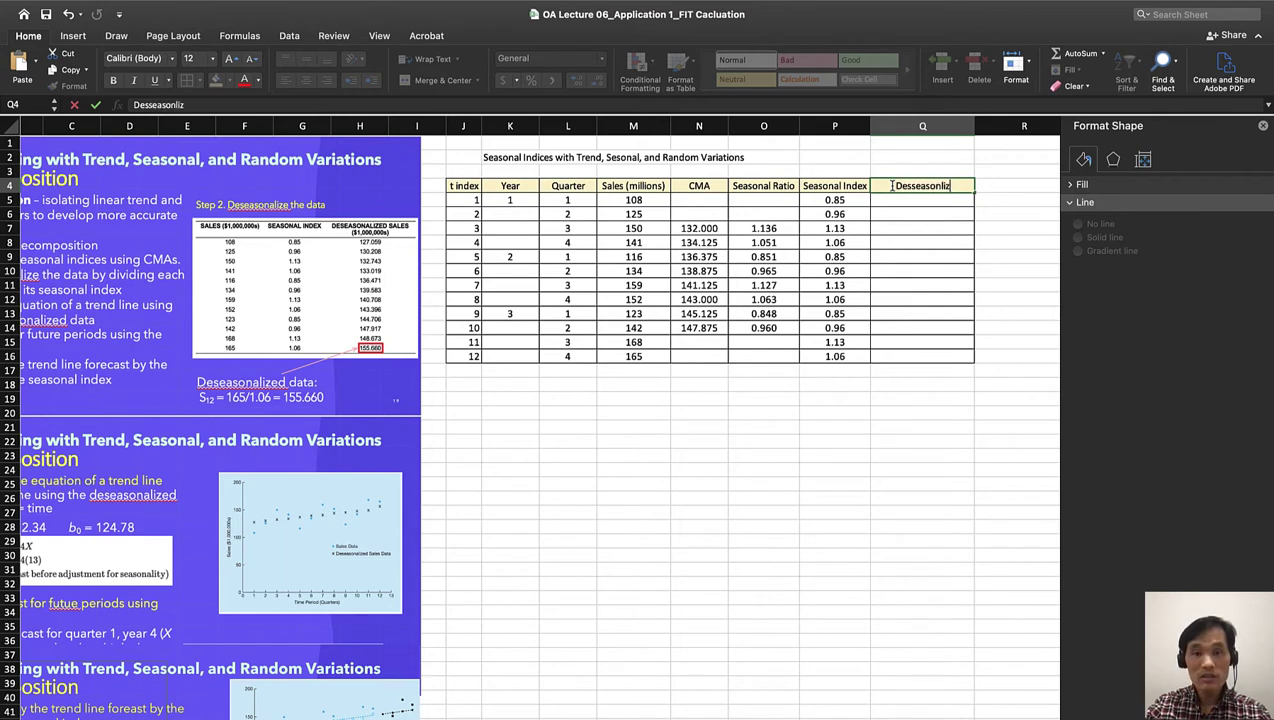
text(ed Sales)
key(Return)
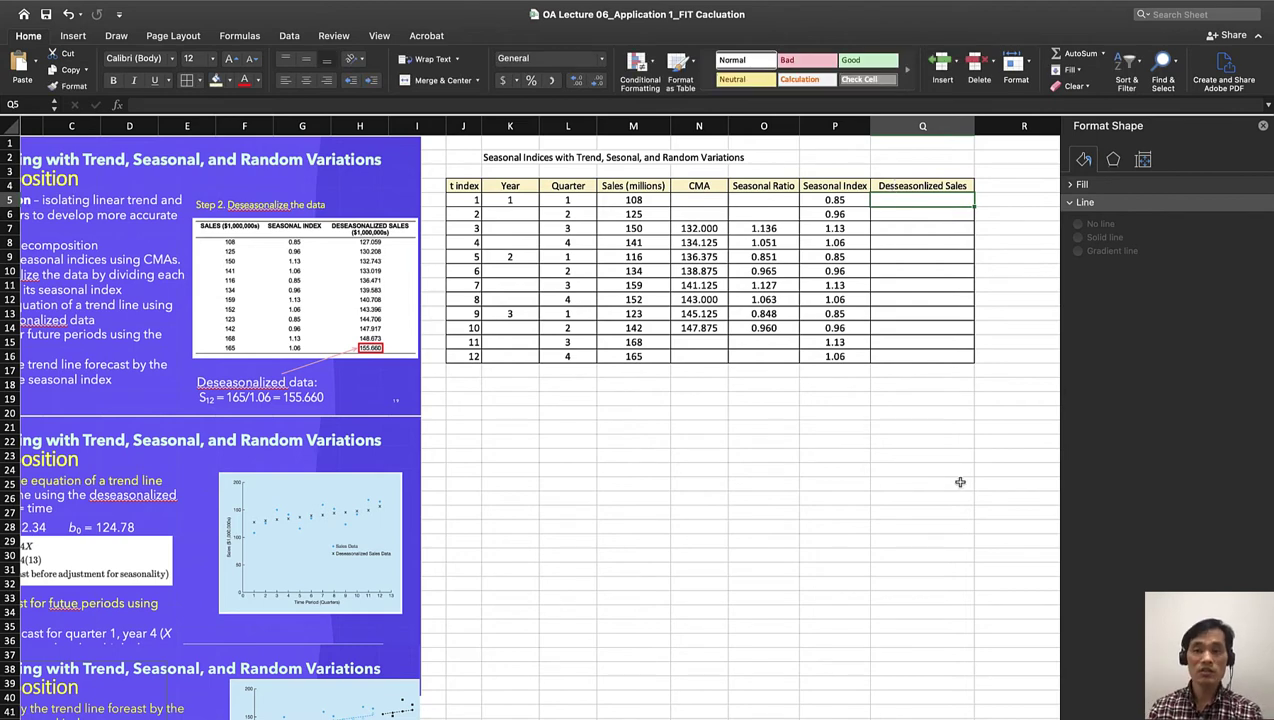
Enter =M5/P5 in Q5, giving 127.1979179 for quarter 1.
text(=)
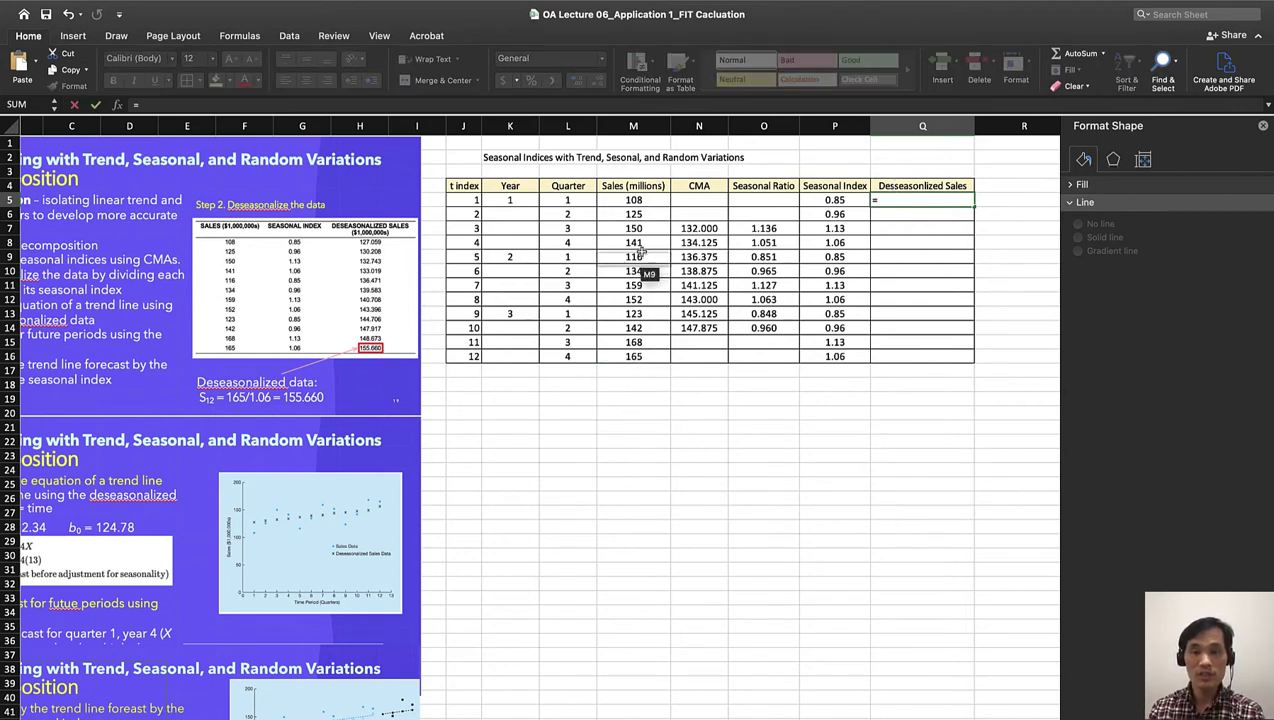
click(633, 201)
text(/)
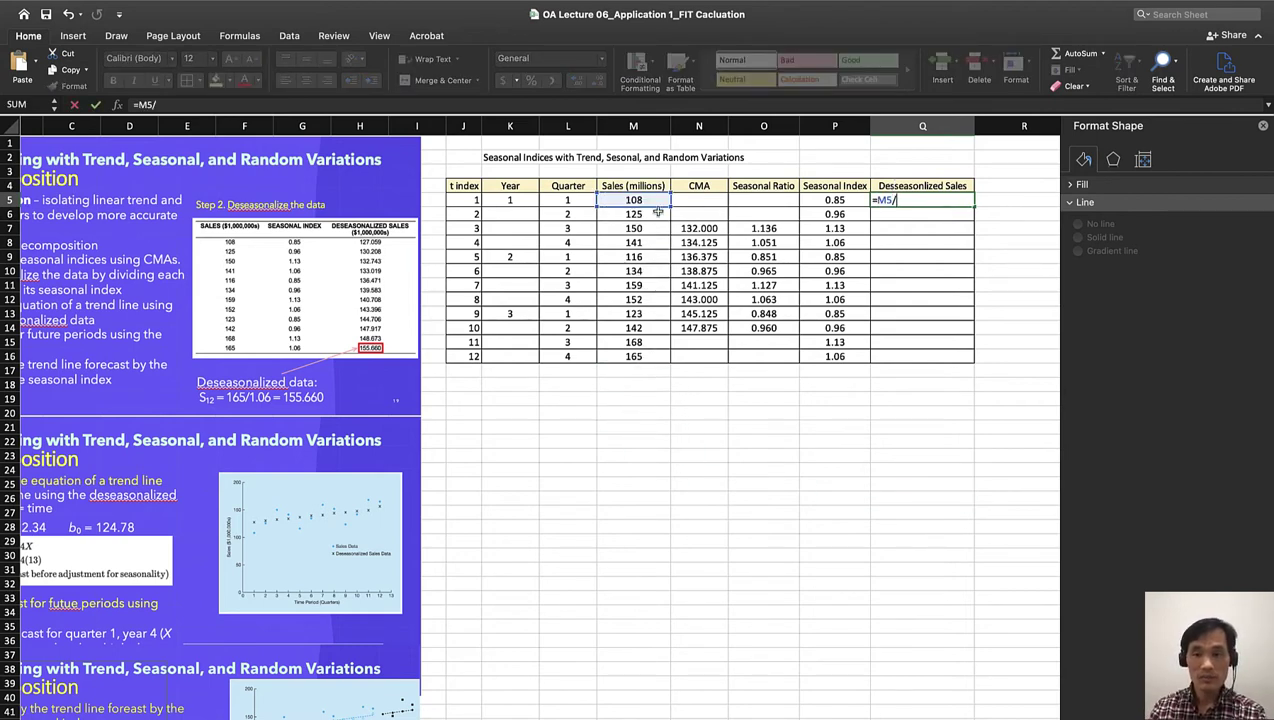
click(830, 201)
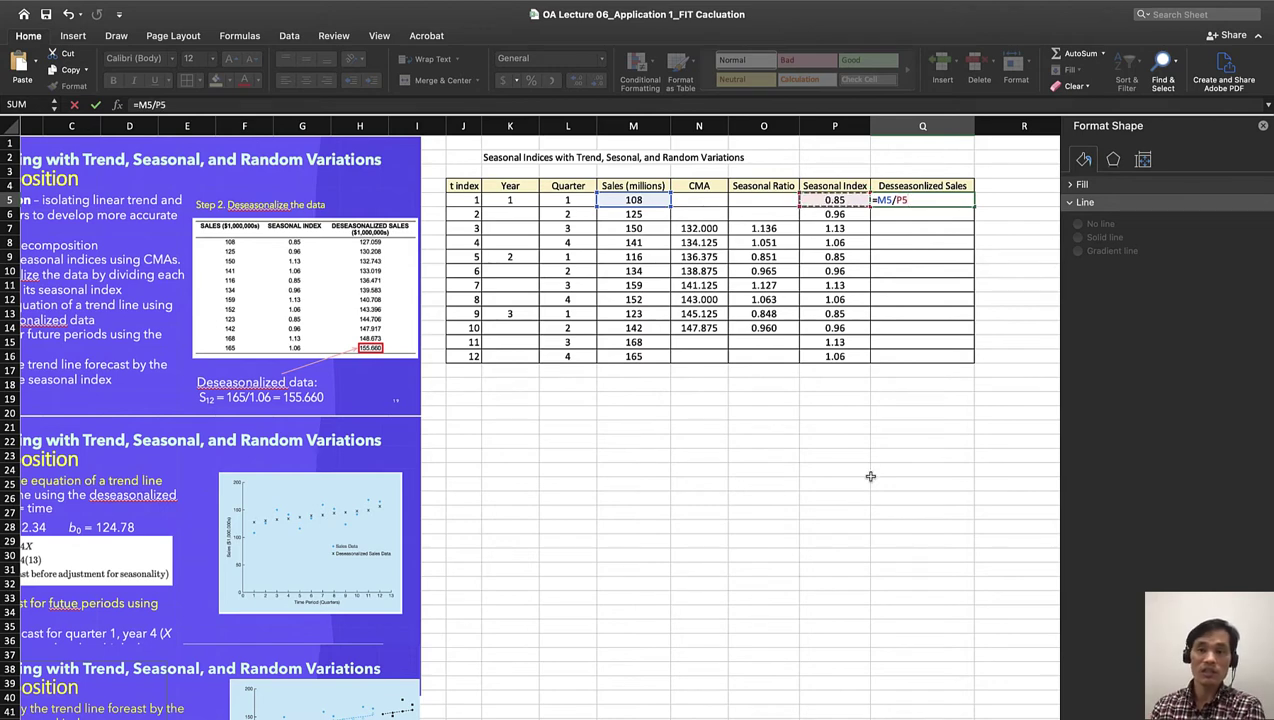
key(Return)
click(927, 201)
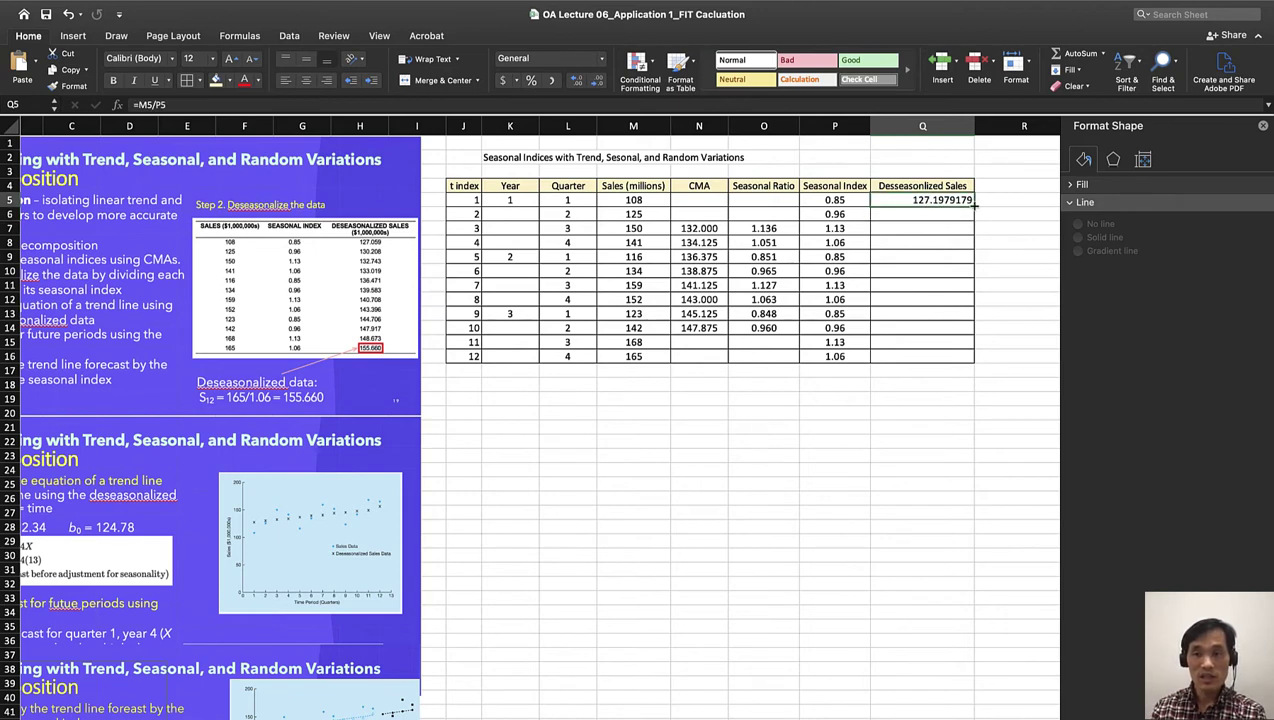
drag(975, 206, 975, 360)
drag(871, 463, 766, 418)
click(790, 521)
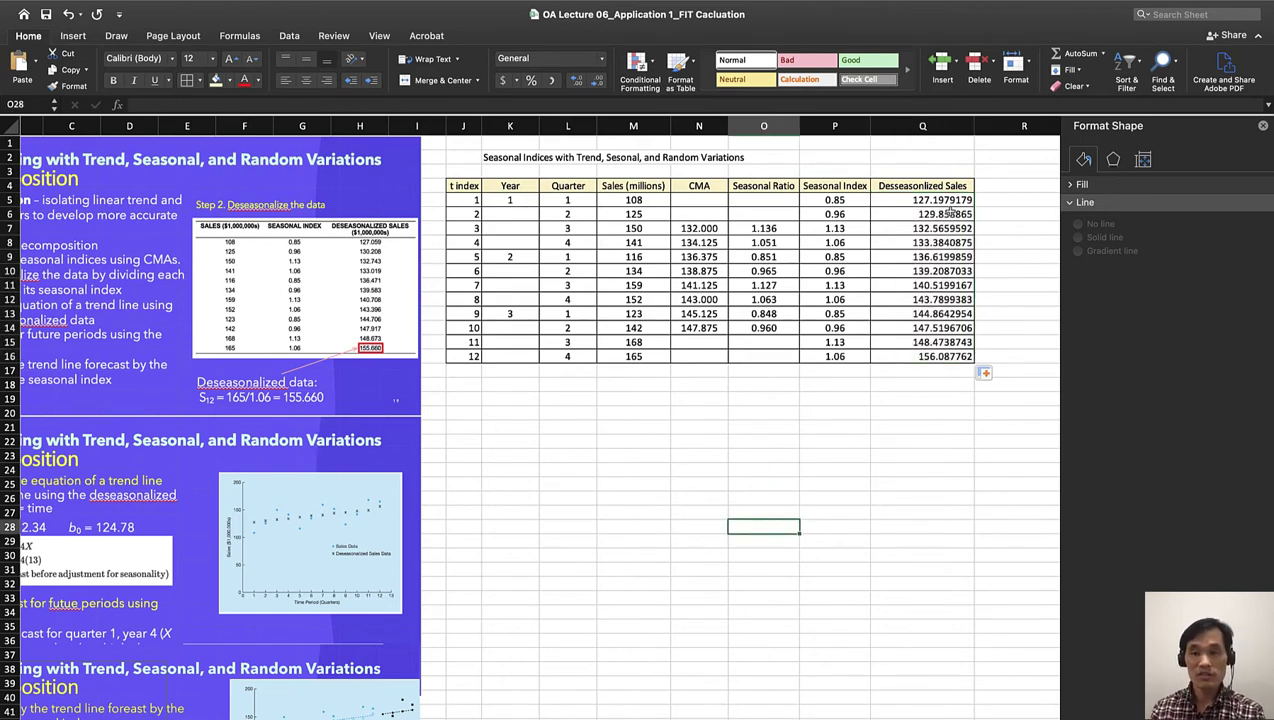
drag(940, 205, 938, 356)
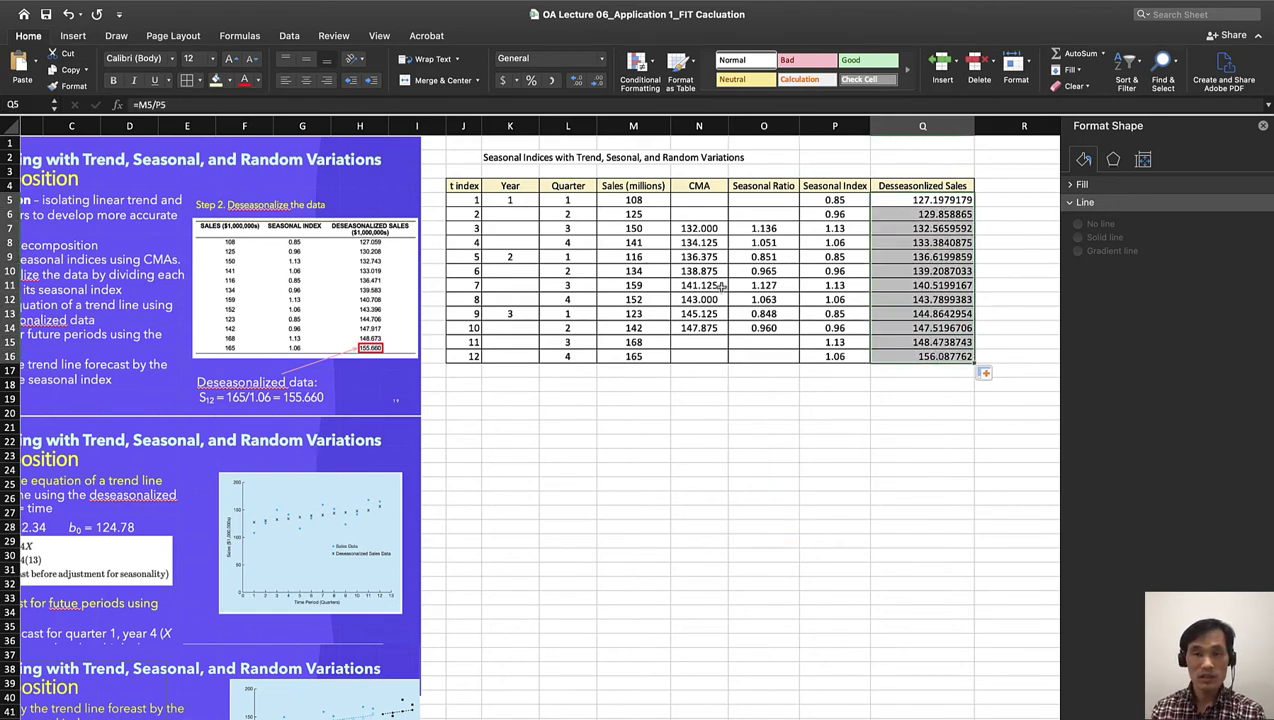
click(595, 82)
click(595, 82)
click(595, 82)
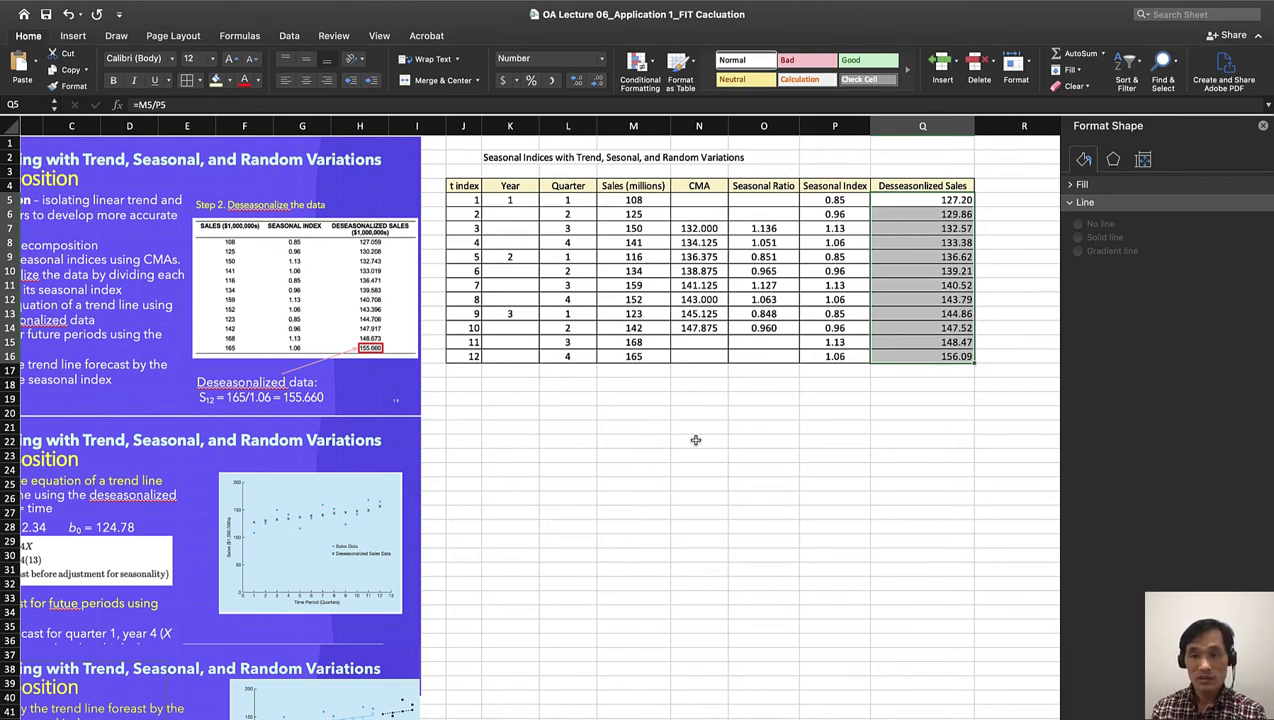
click(732, 532)
drag(921, 200, 919, 351)
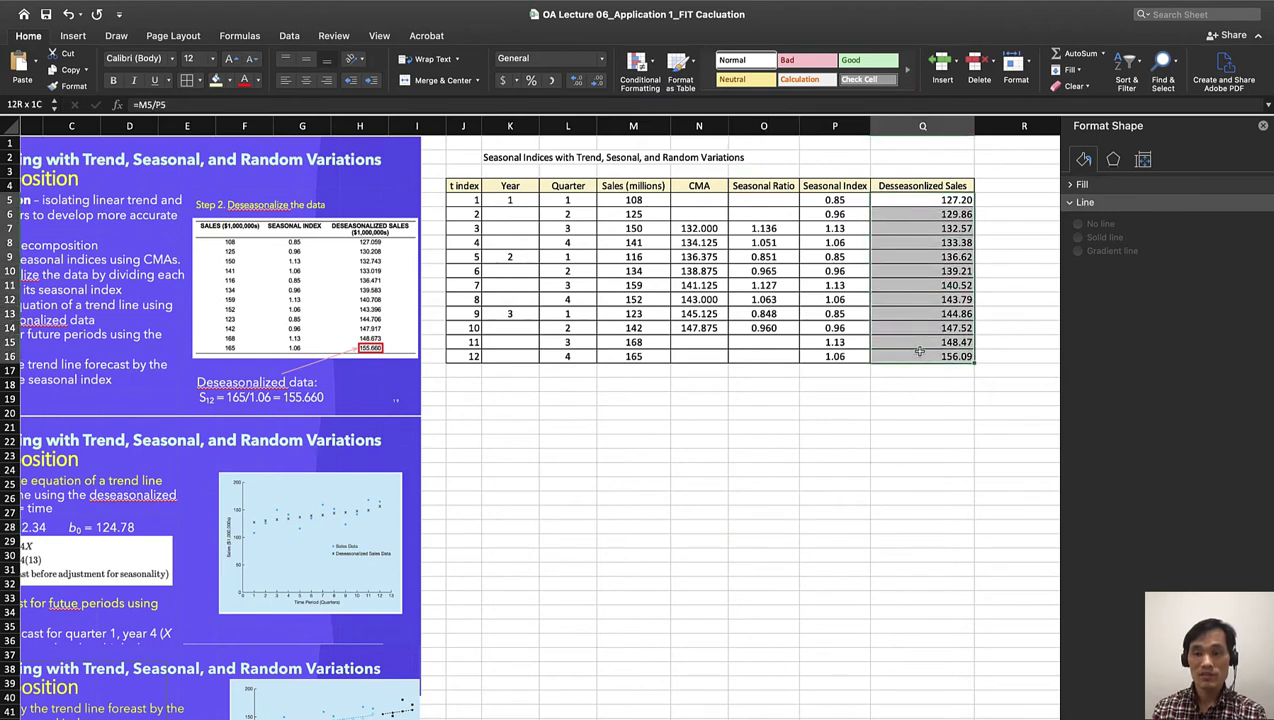
click(303, 80)
click(694, 470)
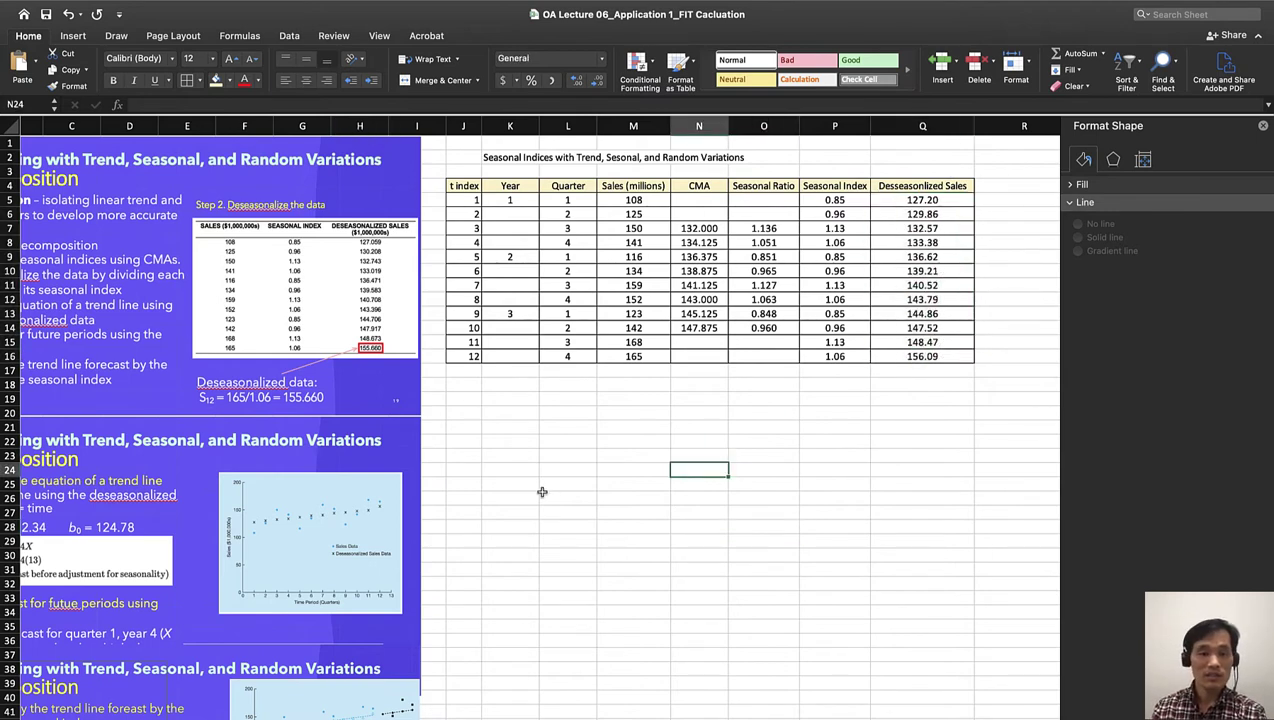
scroll(318, 506, left, 2)
scroll(320, 507, right, 1)
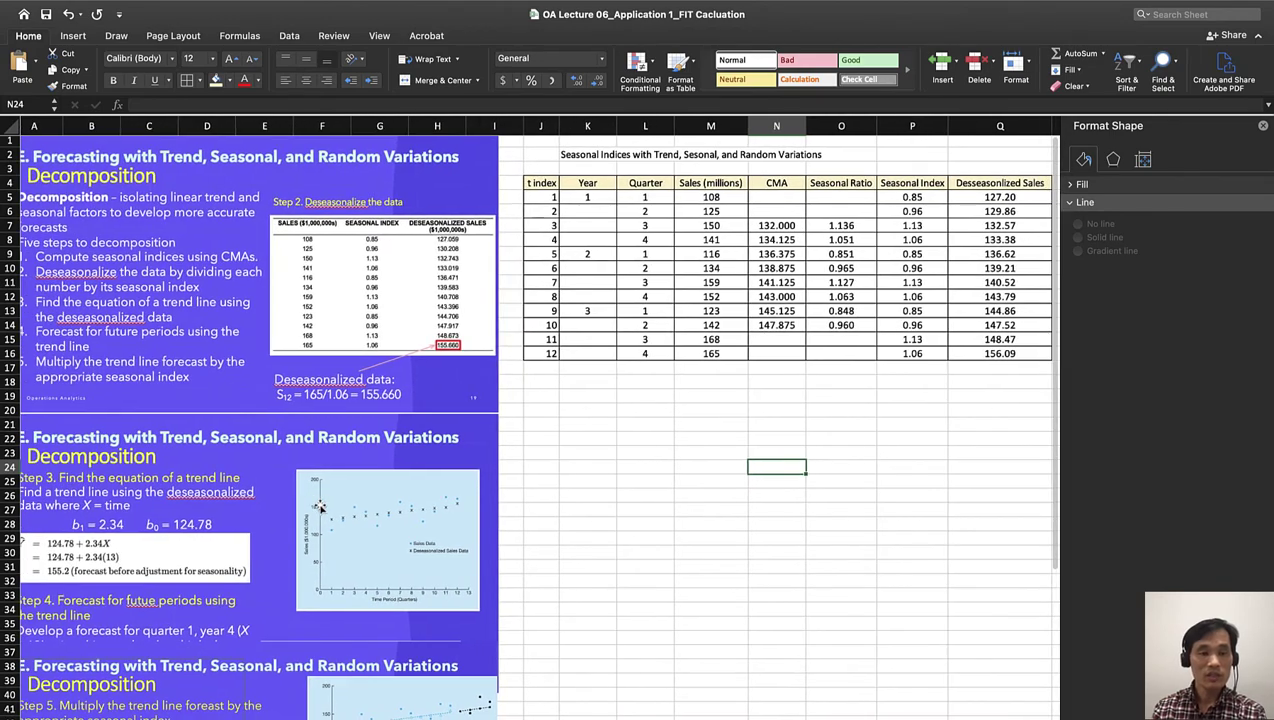
scroll(320, 507, down, 3)
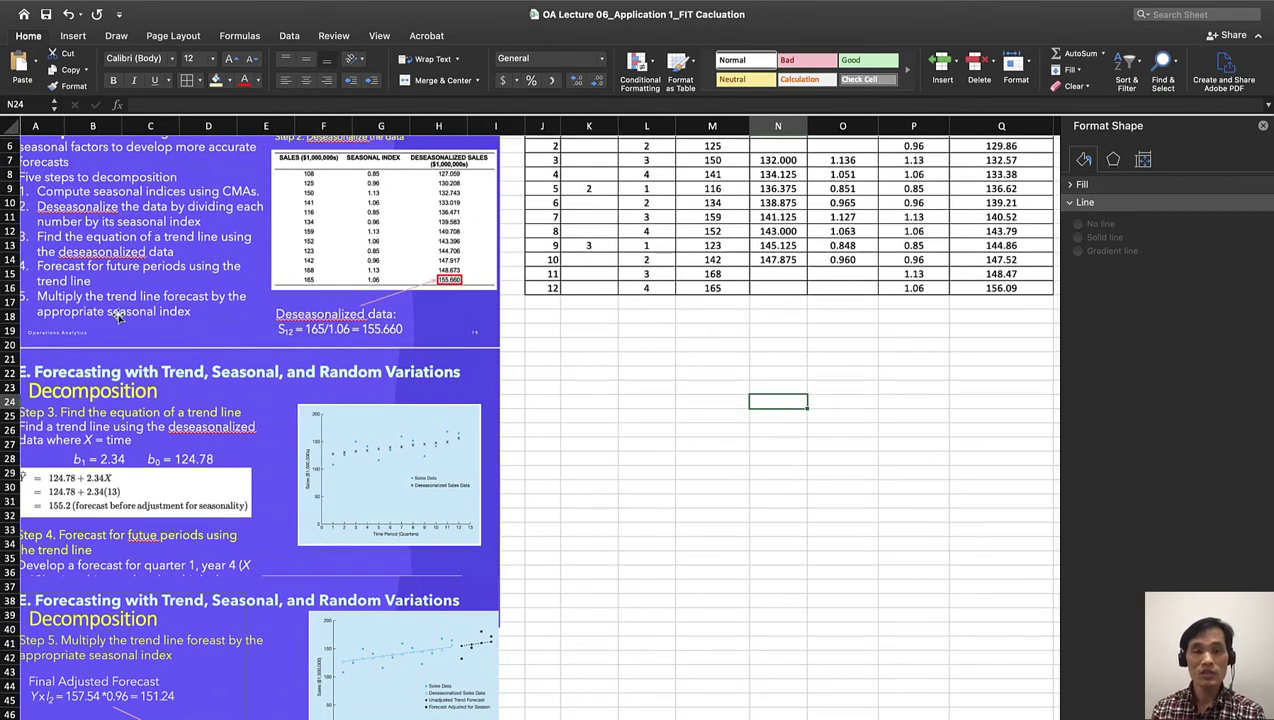
Select the Desseasonlized Sales values Q4:Q16 and try a 2-D line chart, then delete it.
click(710, 500)
scroll(708, 503, up, 3)
scroll(708, 503, right, 2)
drag(925, 188, 915, 356)
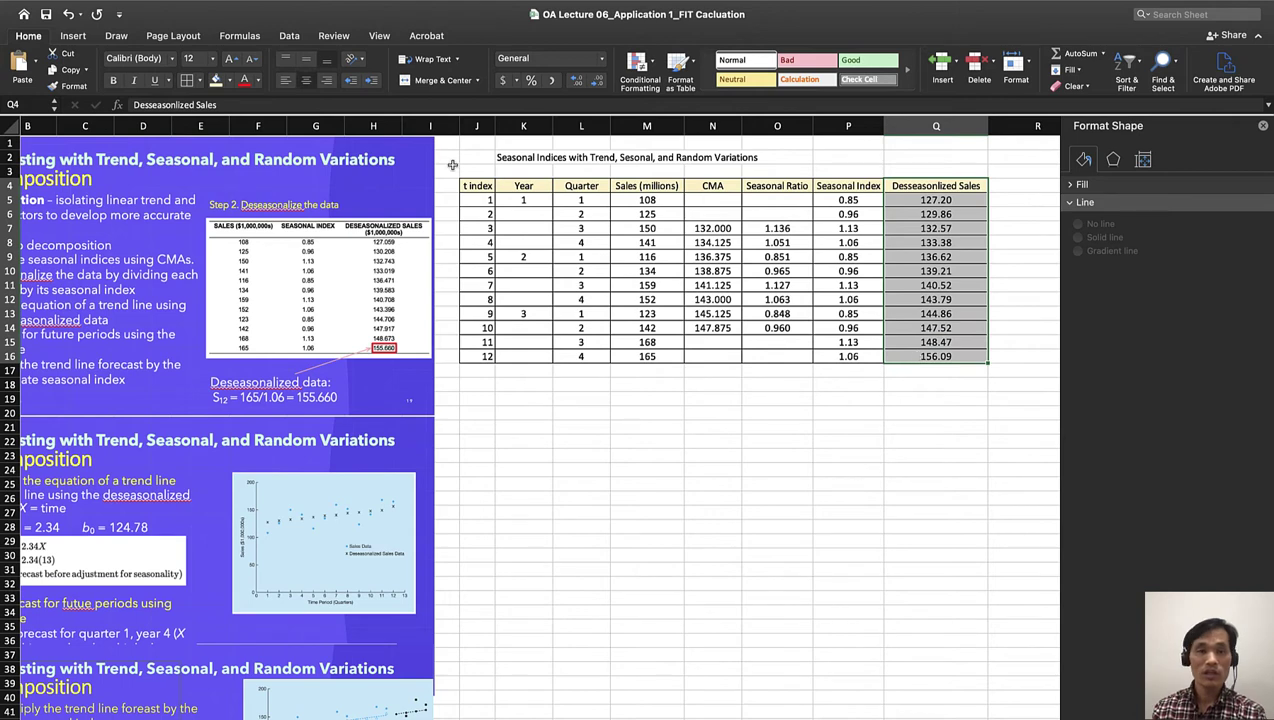
click(74, 36)
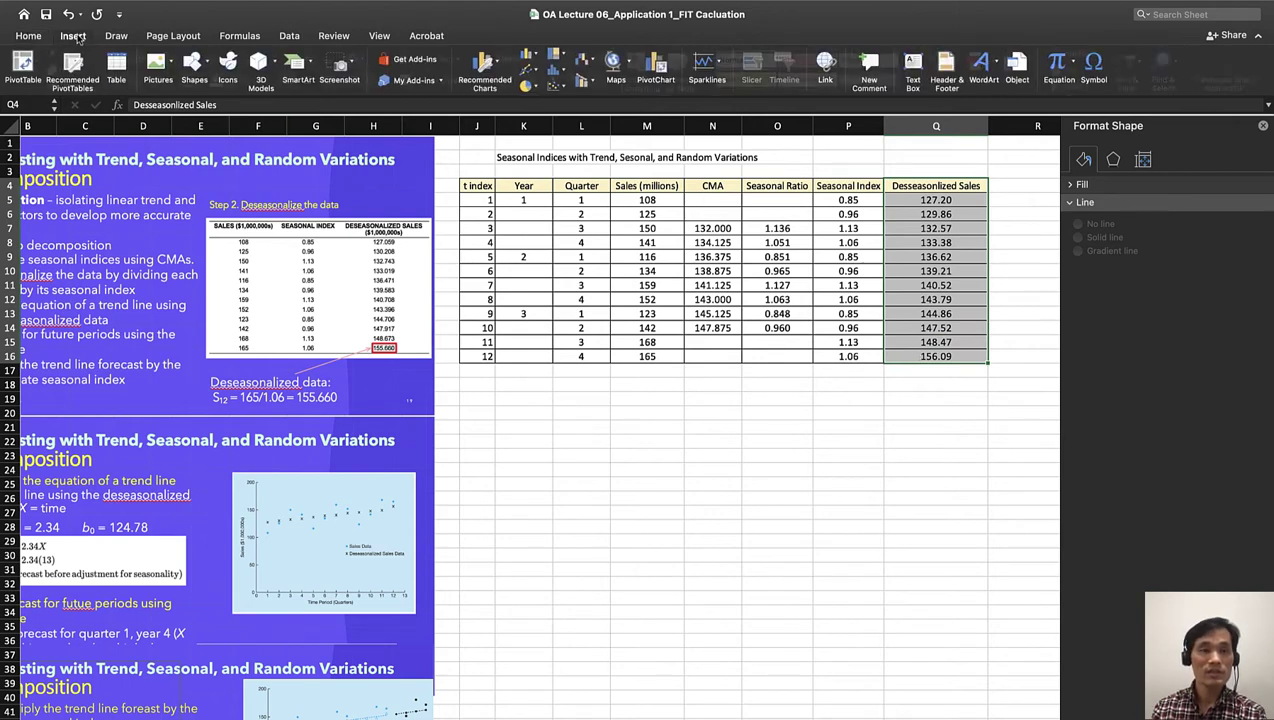
click(534, 71)
click(557, 133)
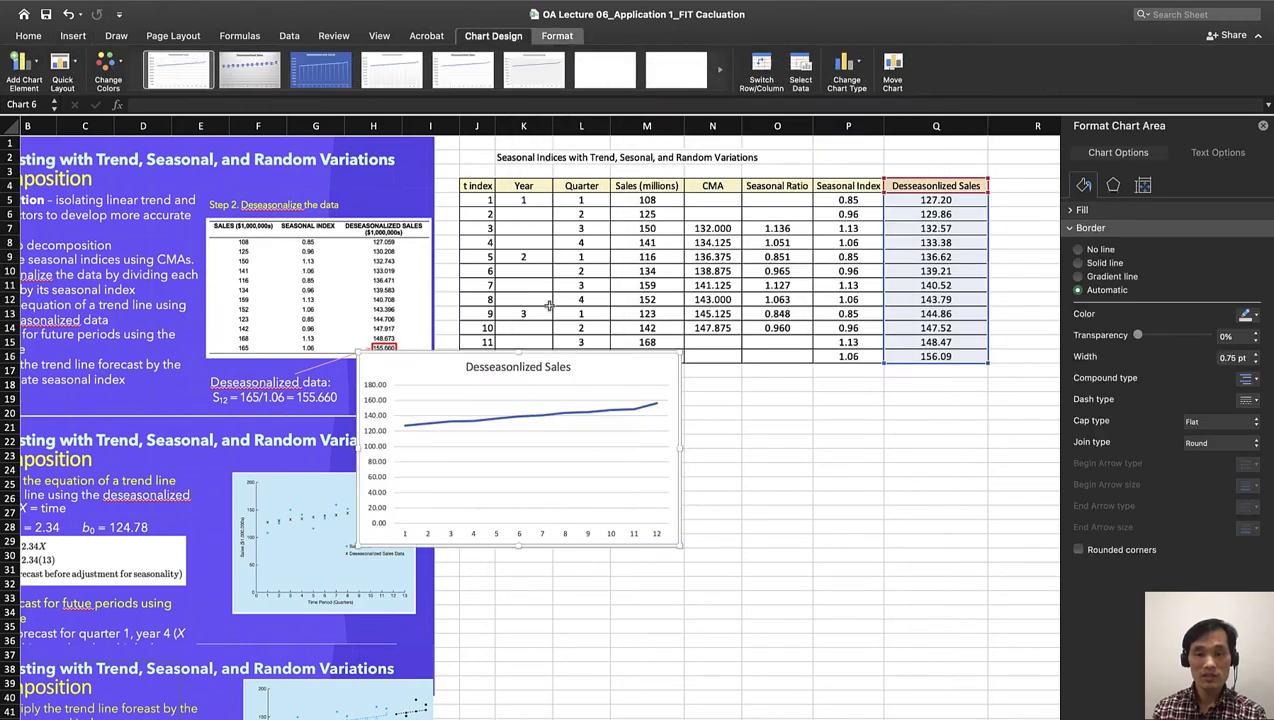
drag(541, 357, 688, 403)
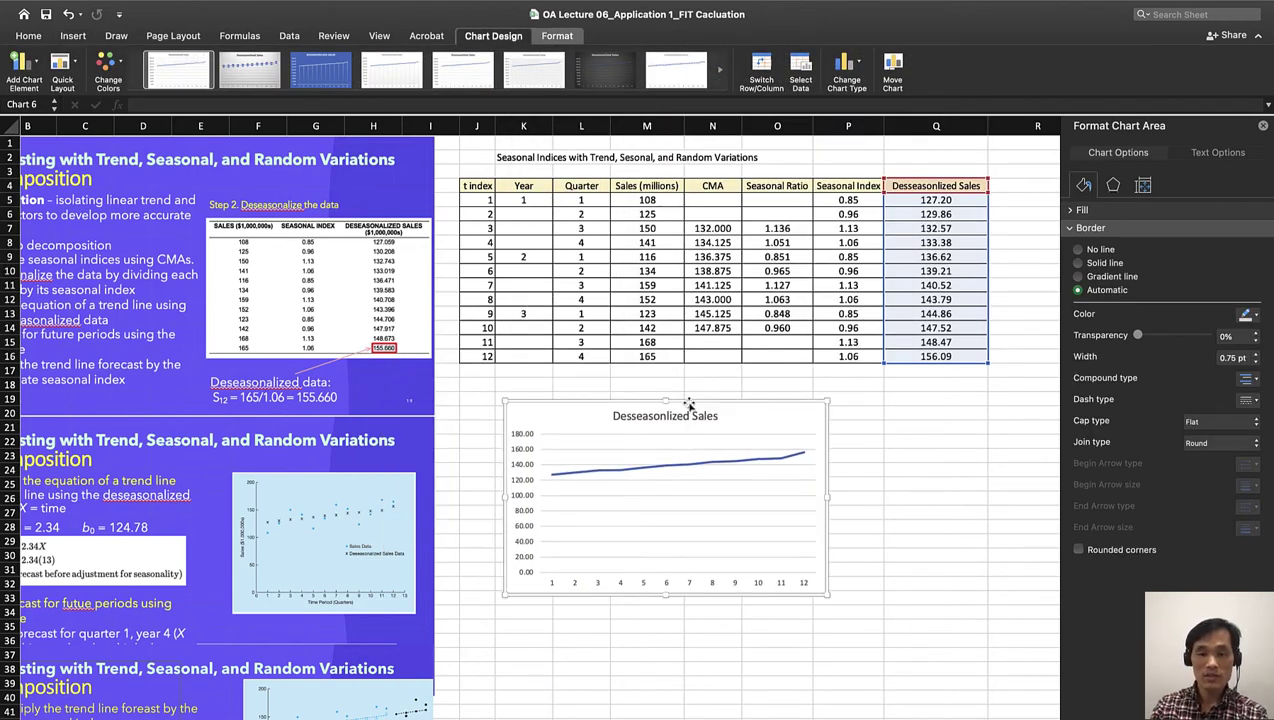
key(Delete)
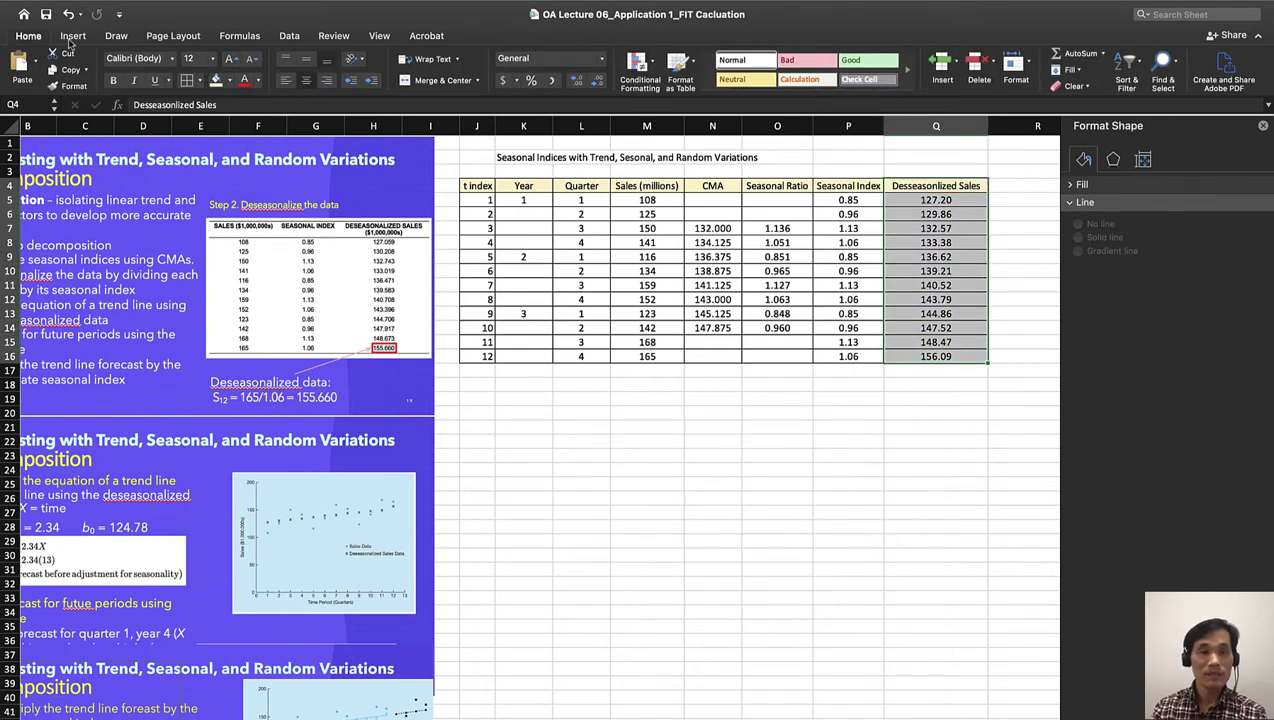
Insert a plain scatter chart of the column, move it below the table and enlarge it.
click(72, 36)
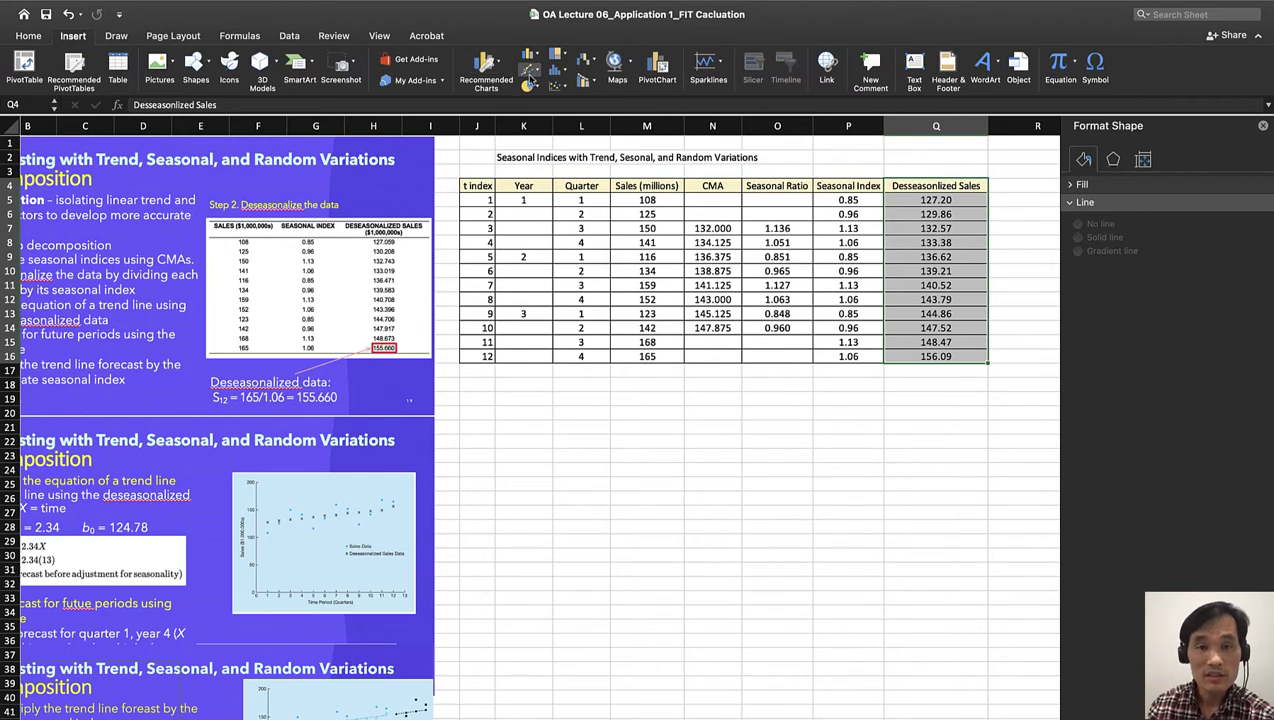
click(530, 79)
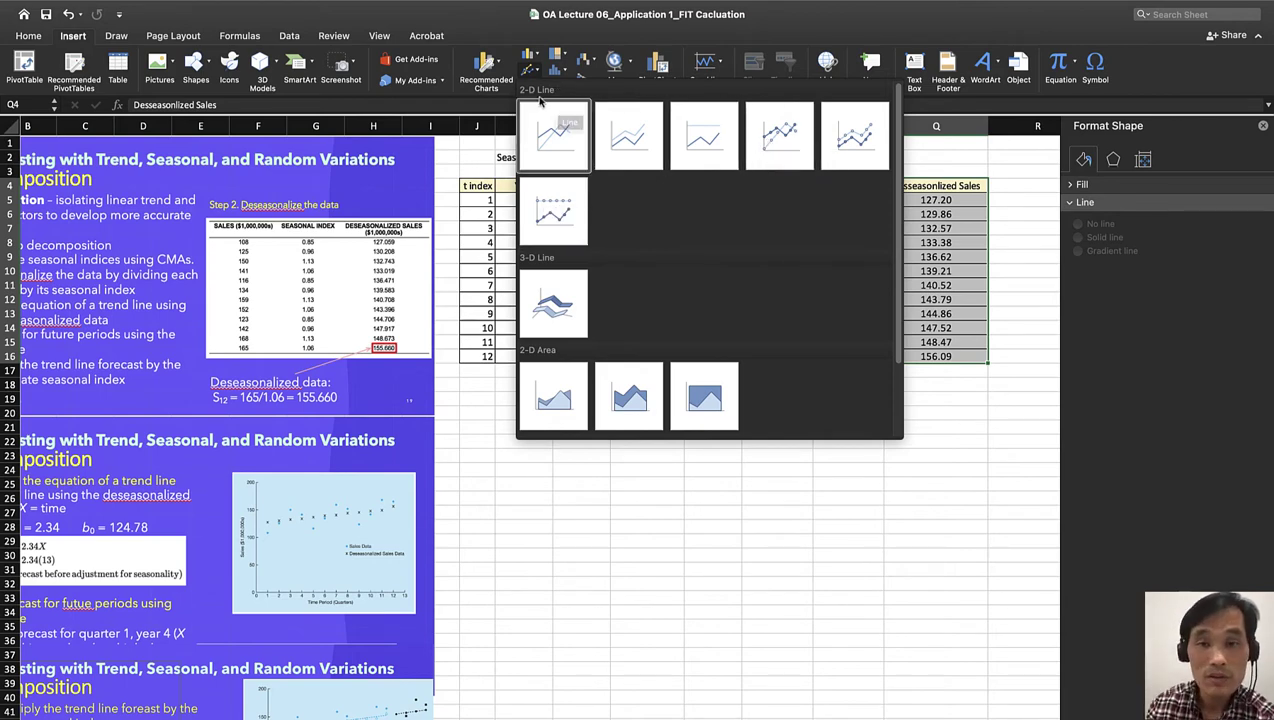
click(575, 33)
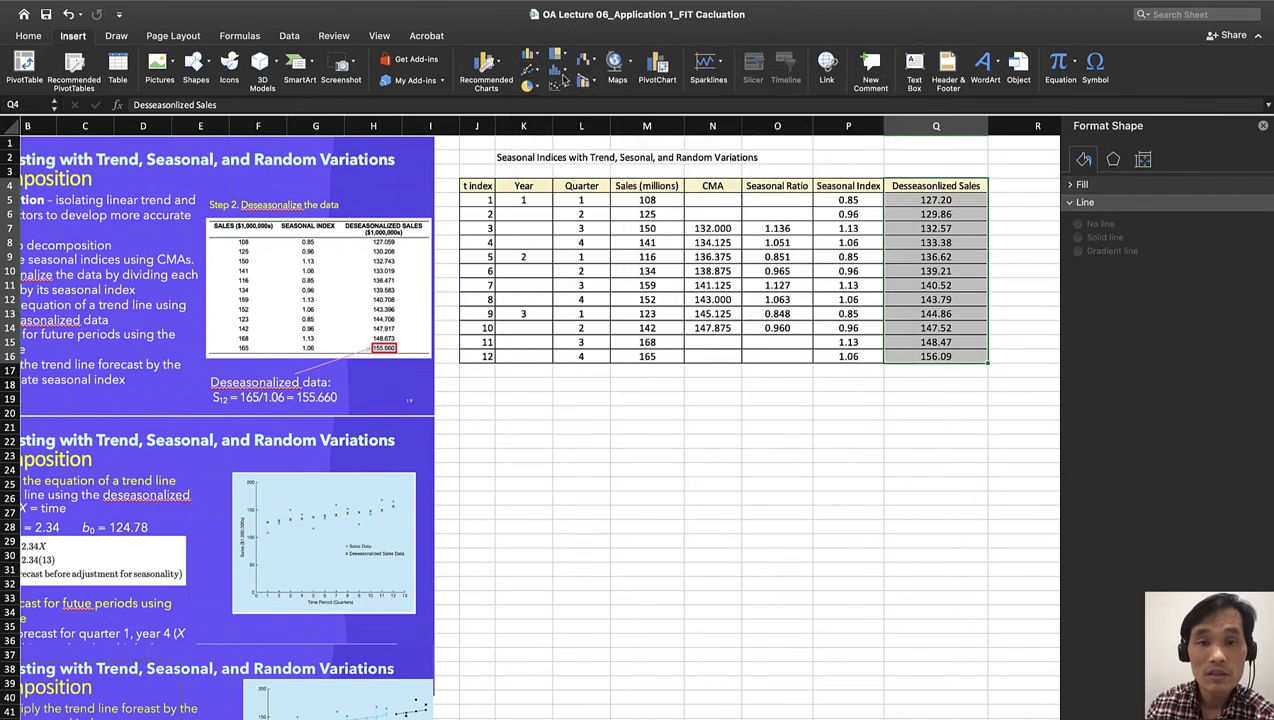
click(558, 88)
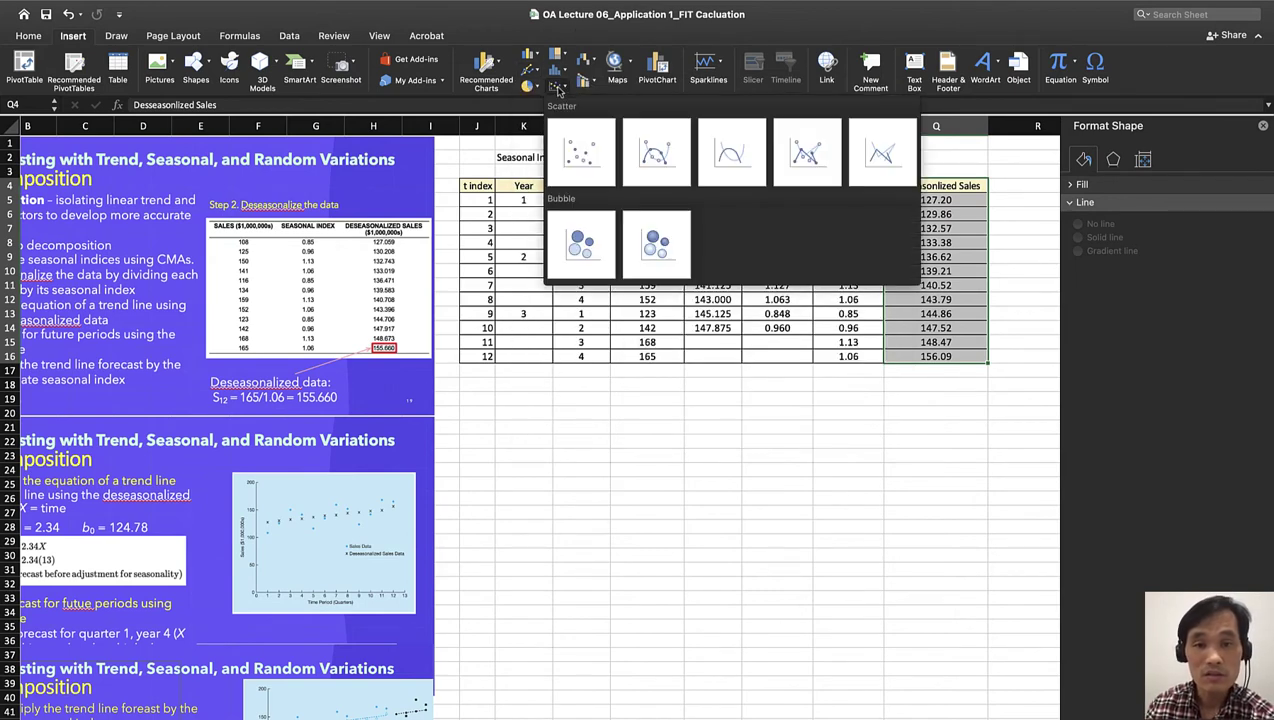
click(568, 150)
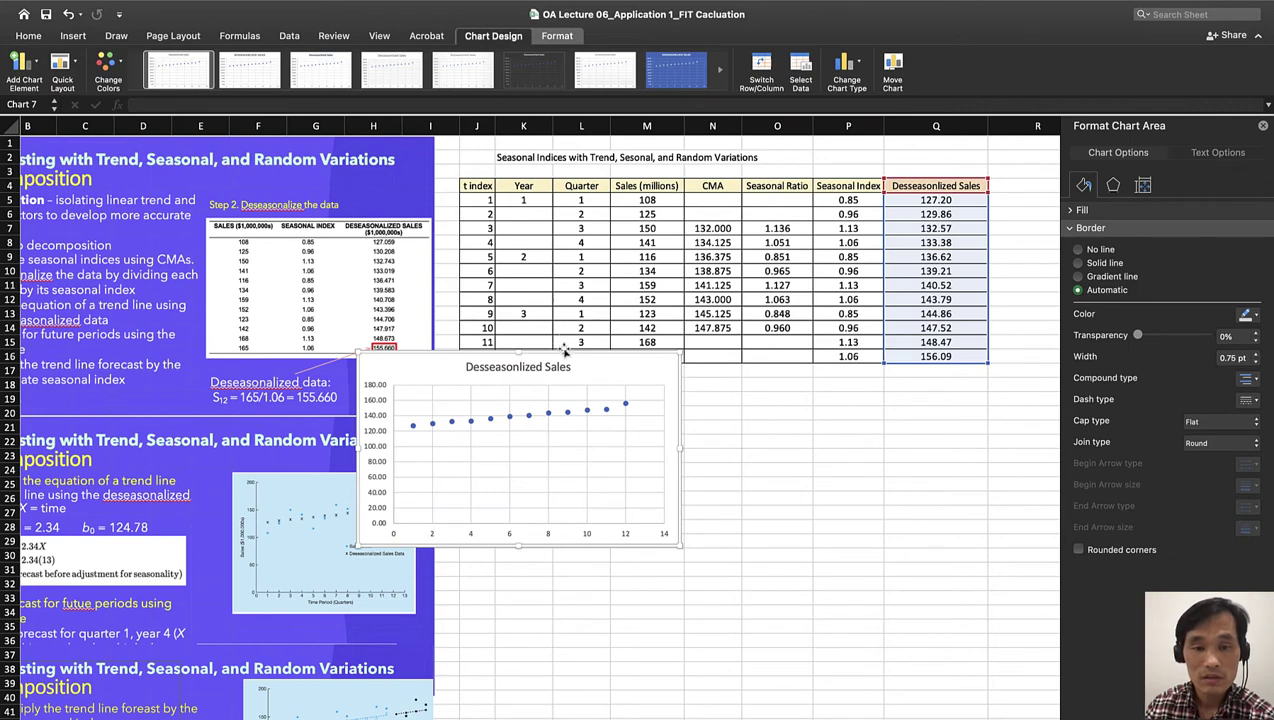
drag(565, 352, 713, 418)
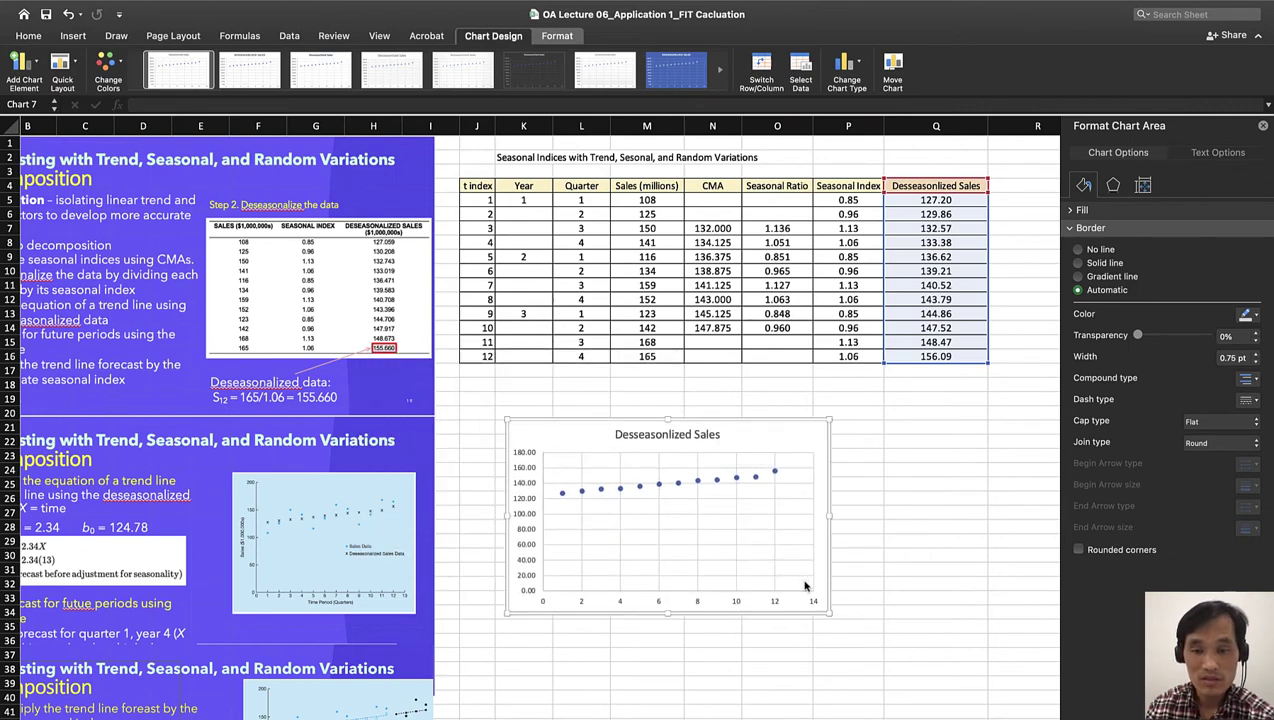
drag(827, 613, 903, 671)
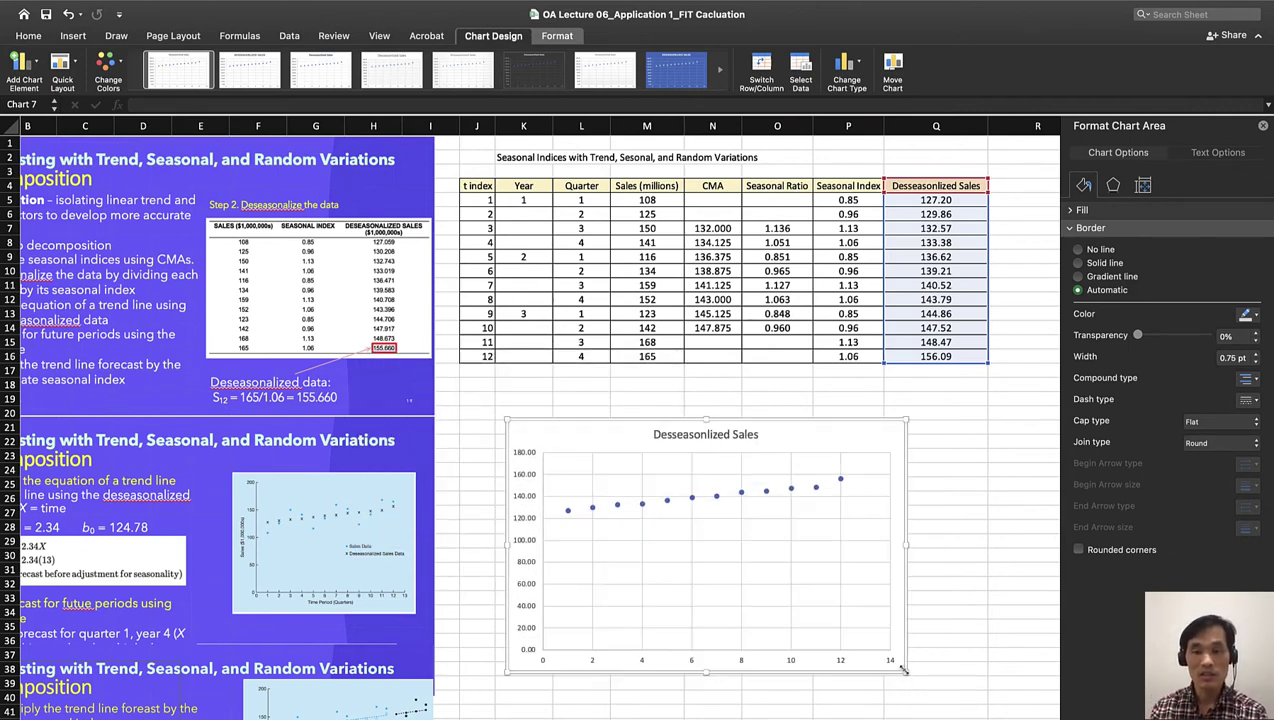
Add a linear trendline to the scatter series, displaying y = 2.3434x + 124.78 and R² = 0.977.
click(667, 502)
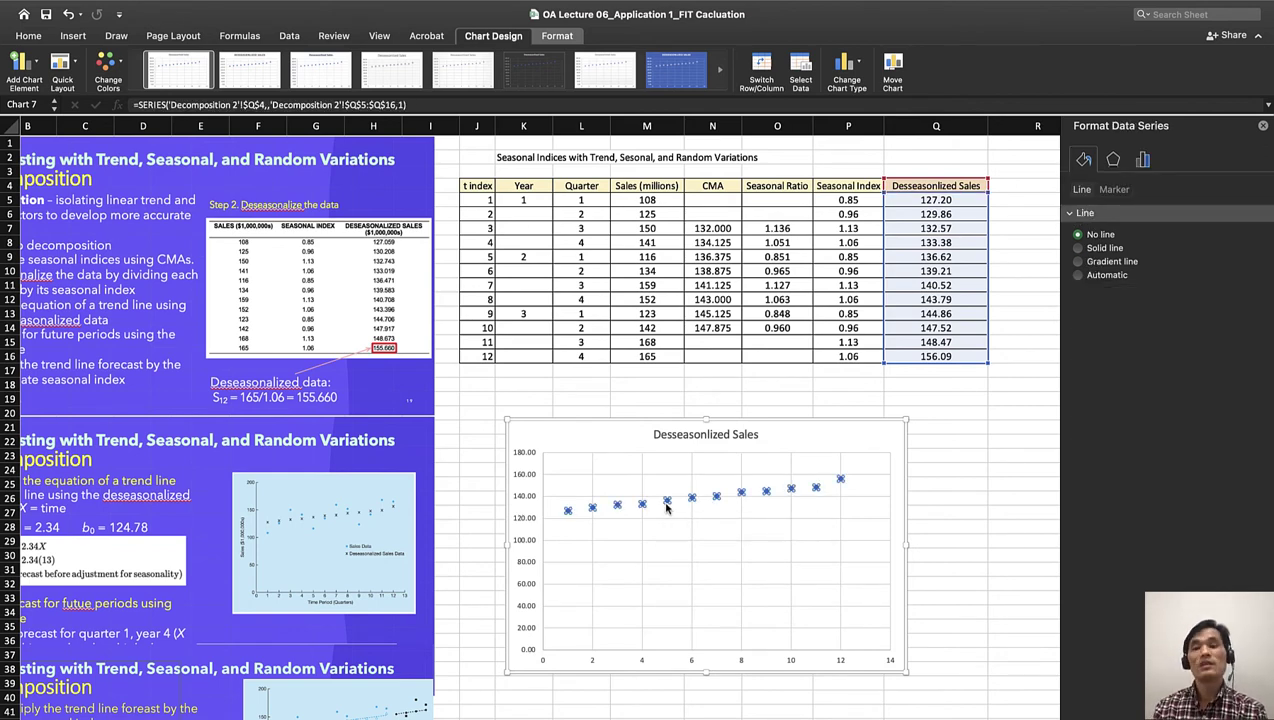
right_click(667, 507)
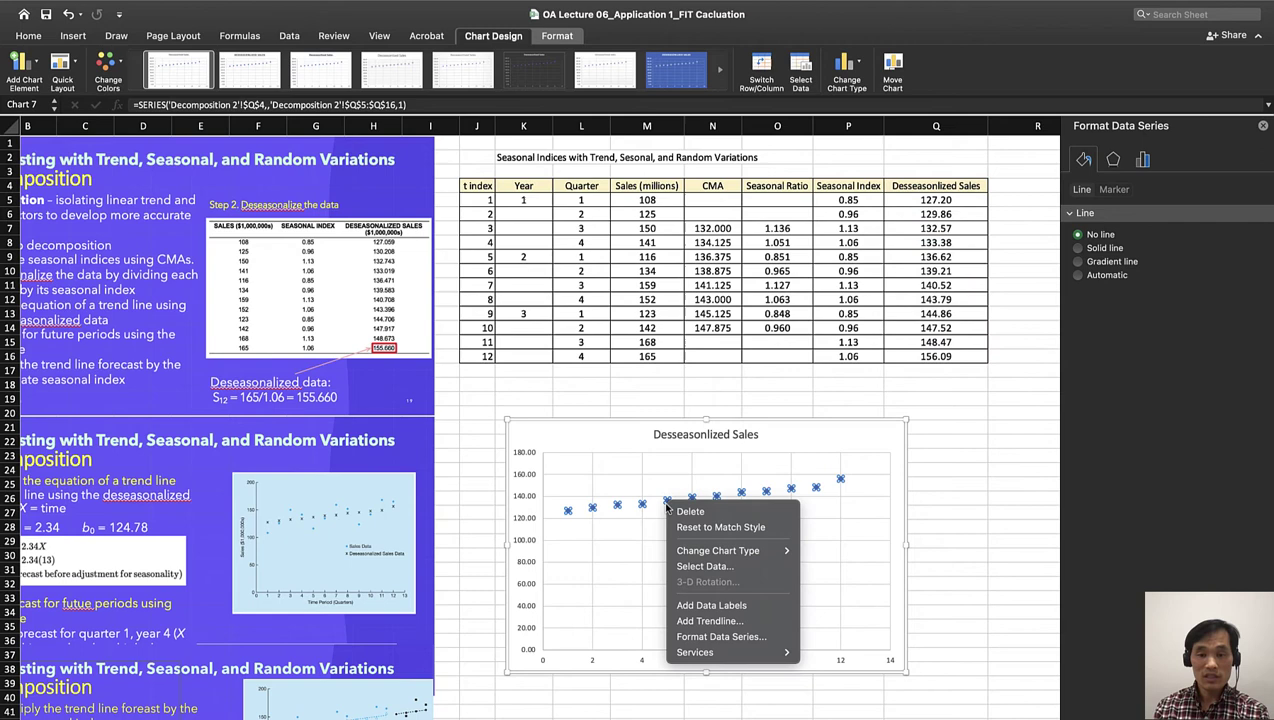
click(712, 621)
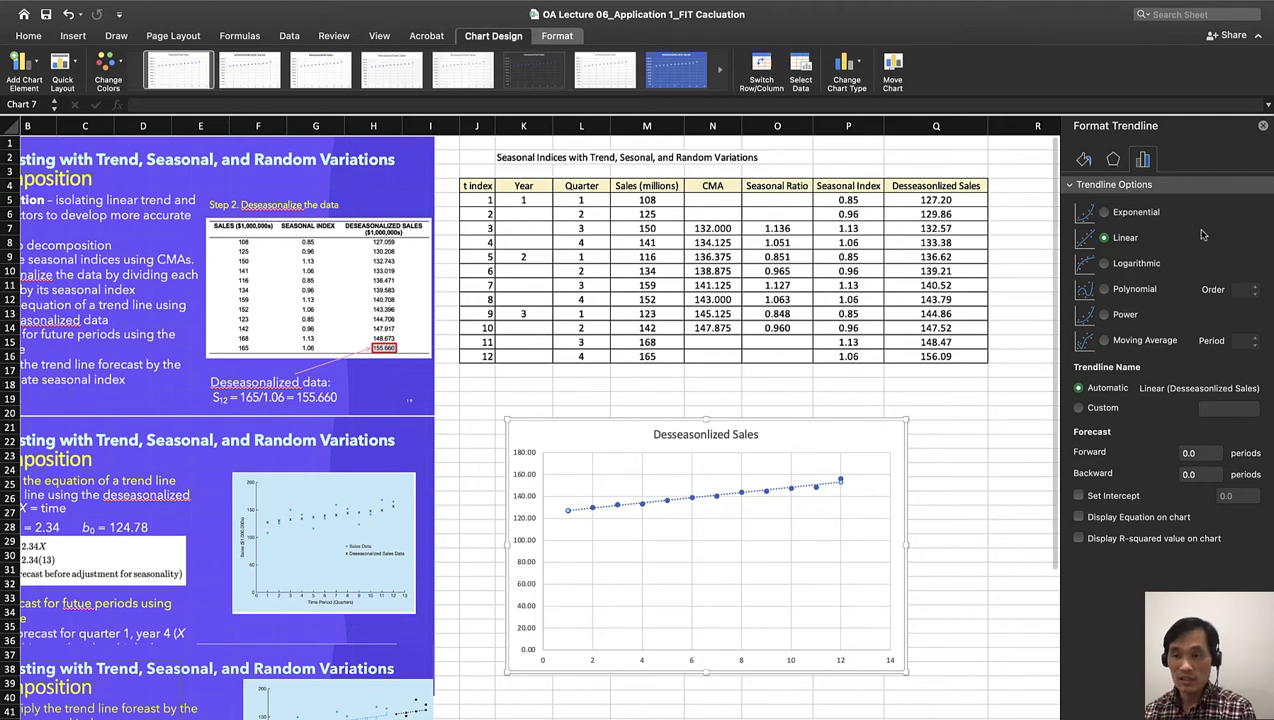
click(1134, 518)
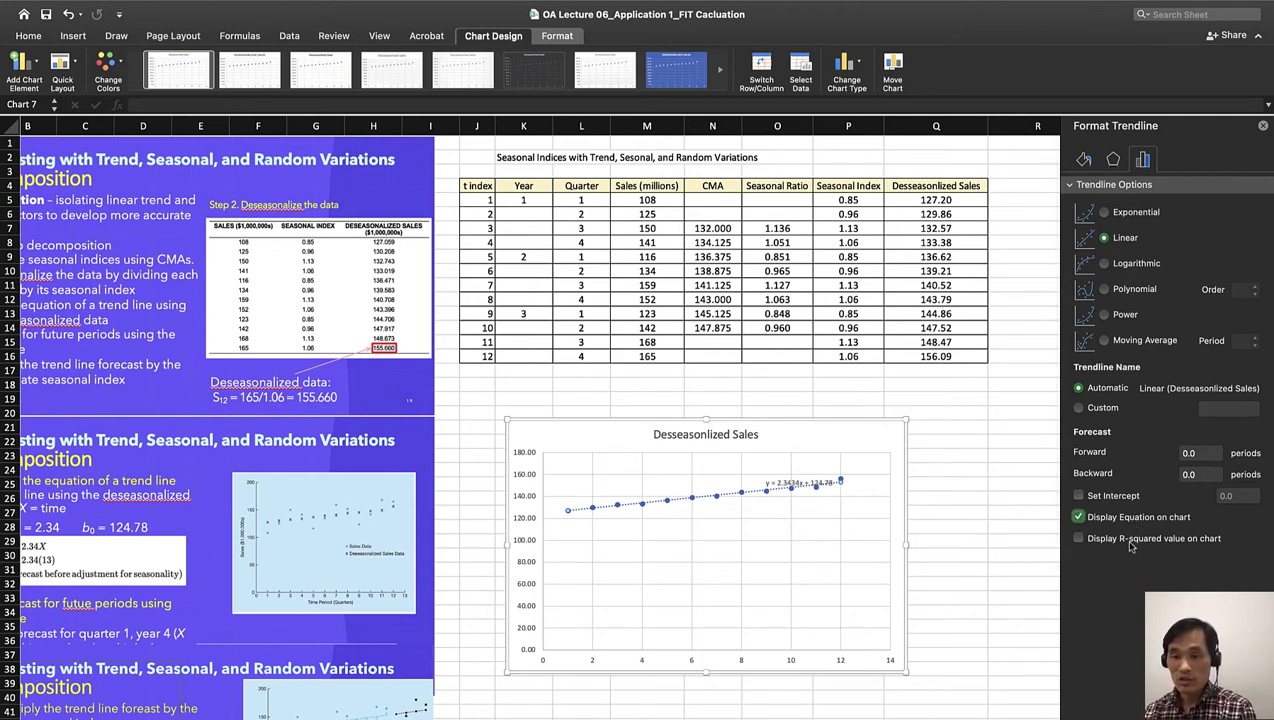
click(1131, 542)
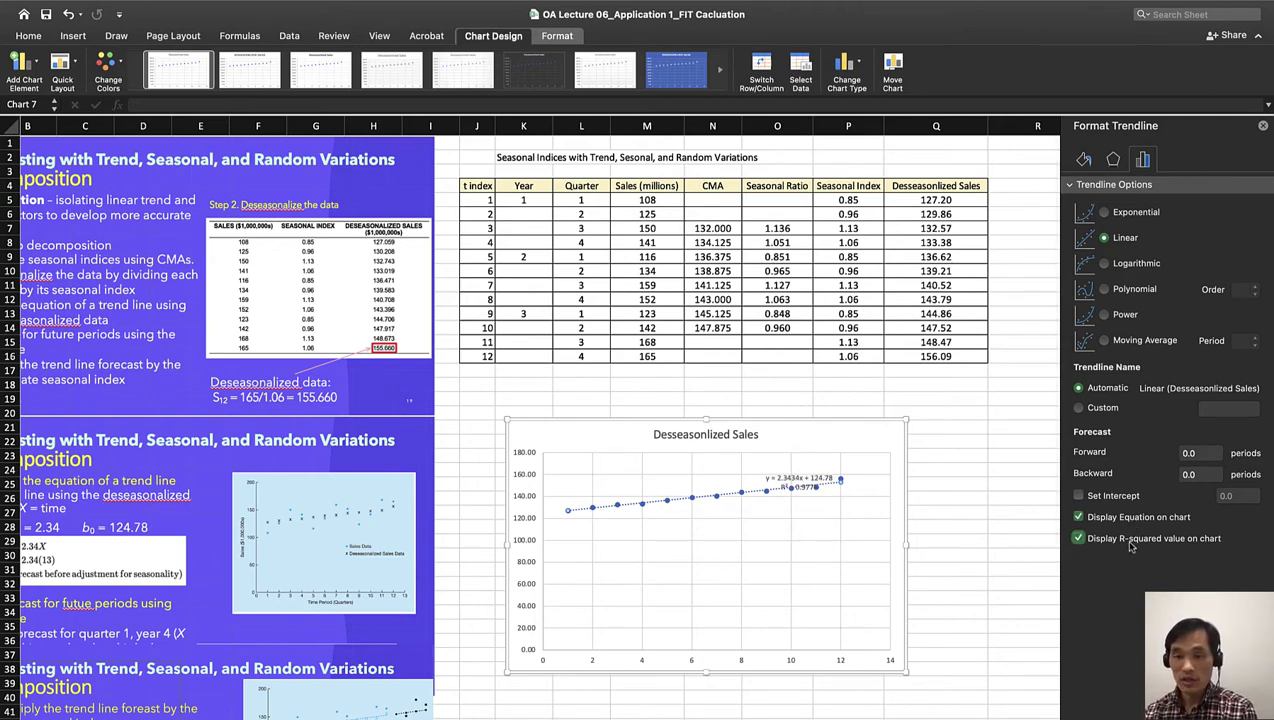
click(936, 580)
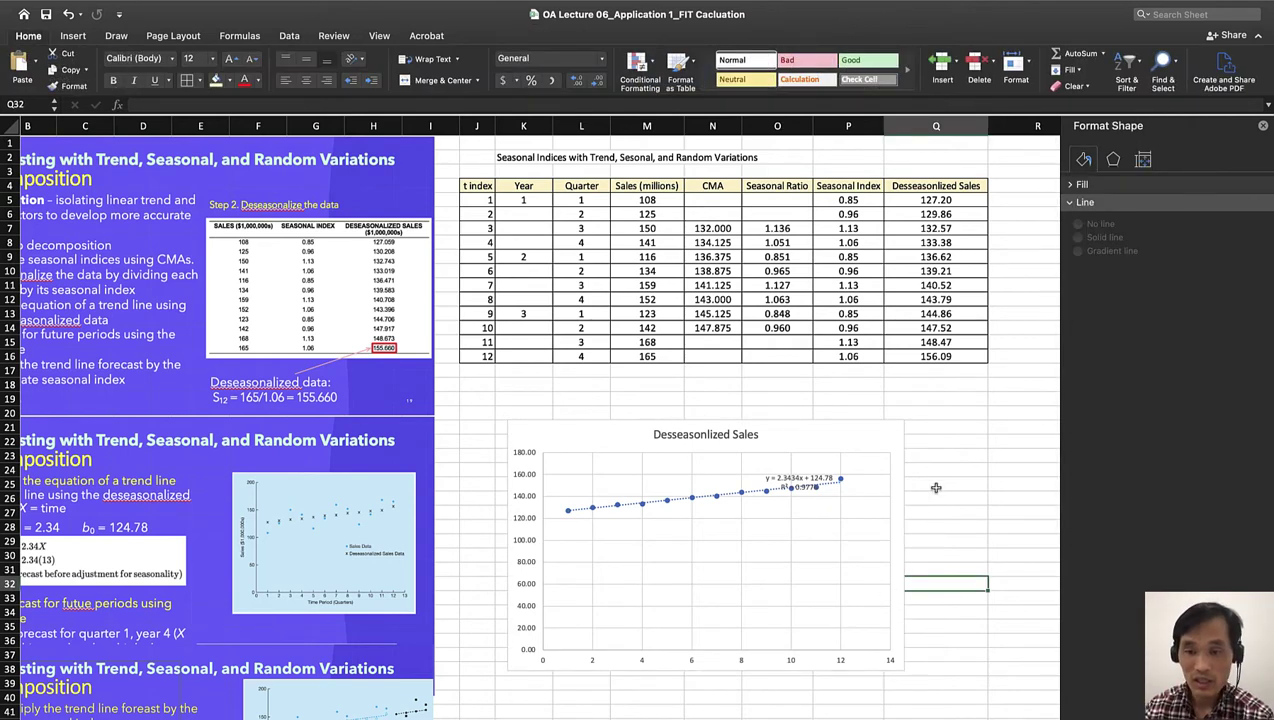
Enter 'Y hat = 2.34X + 124.78' in cell L40 below the chart.
click(568, 700)
text(Y hat)
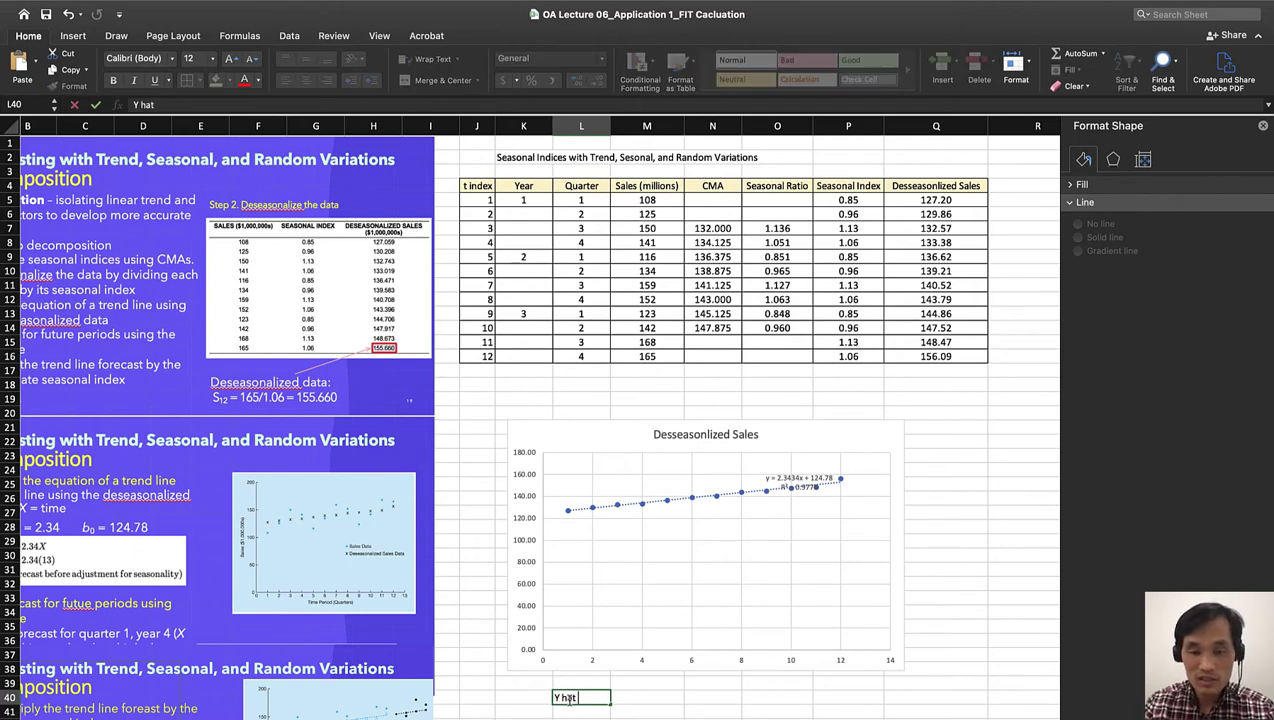
text( = 2.34X + 124.78)
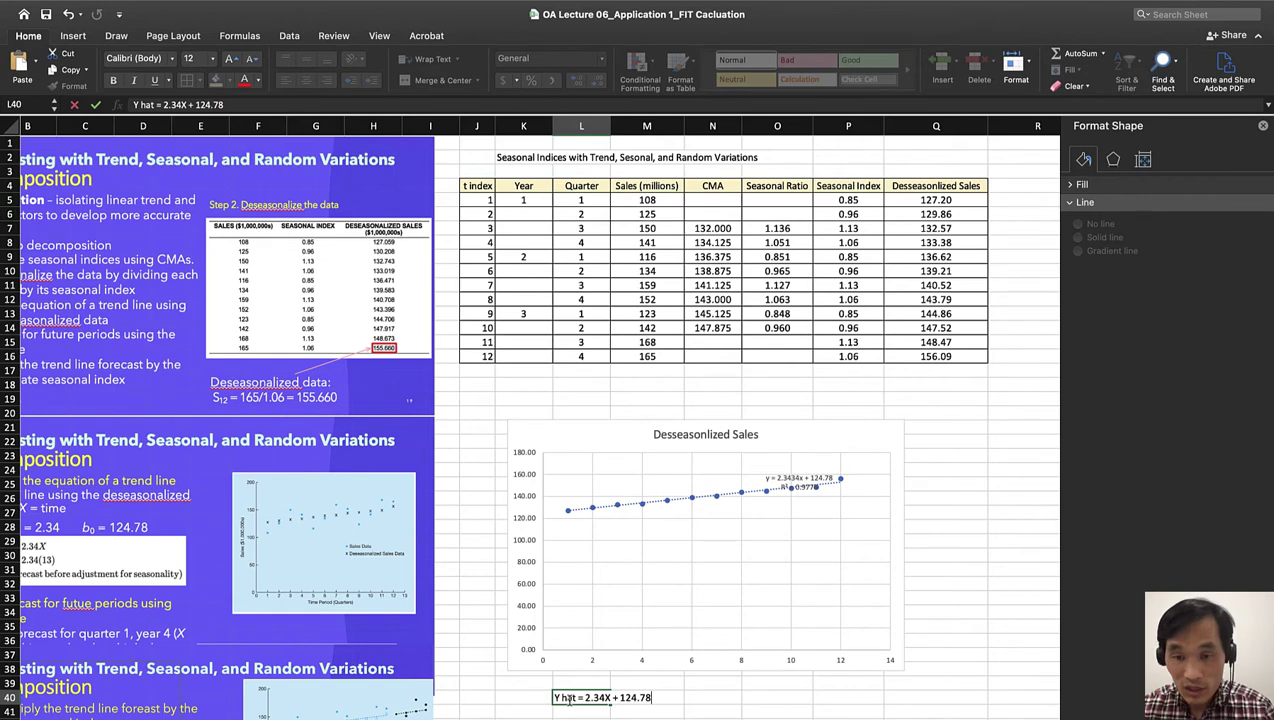
key(Return)
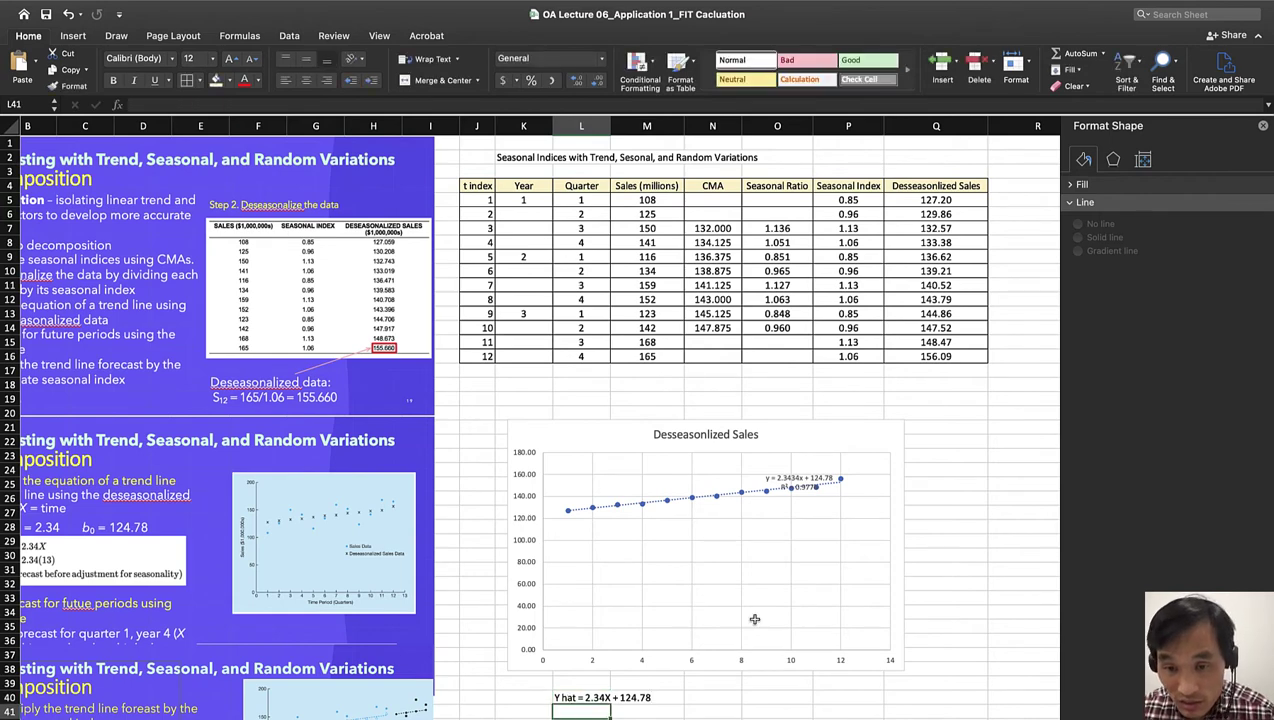
Resize the Desseasonlized Sales chart from its corner handle and shift it right and down.
click(894, 648)
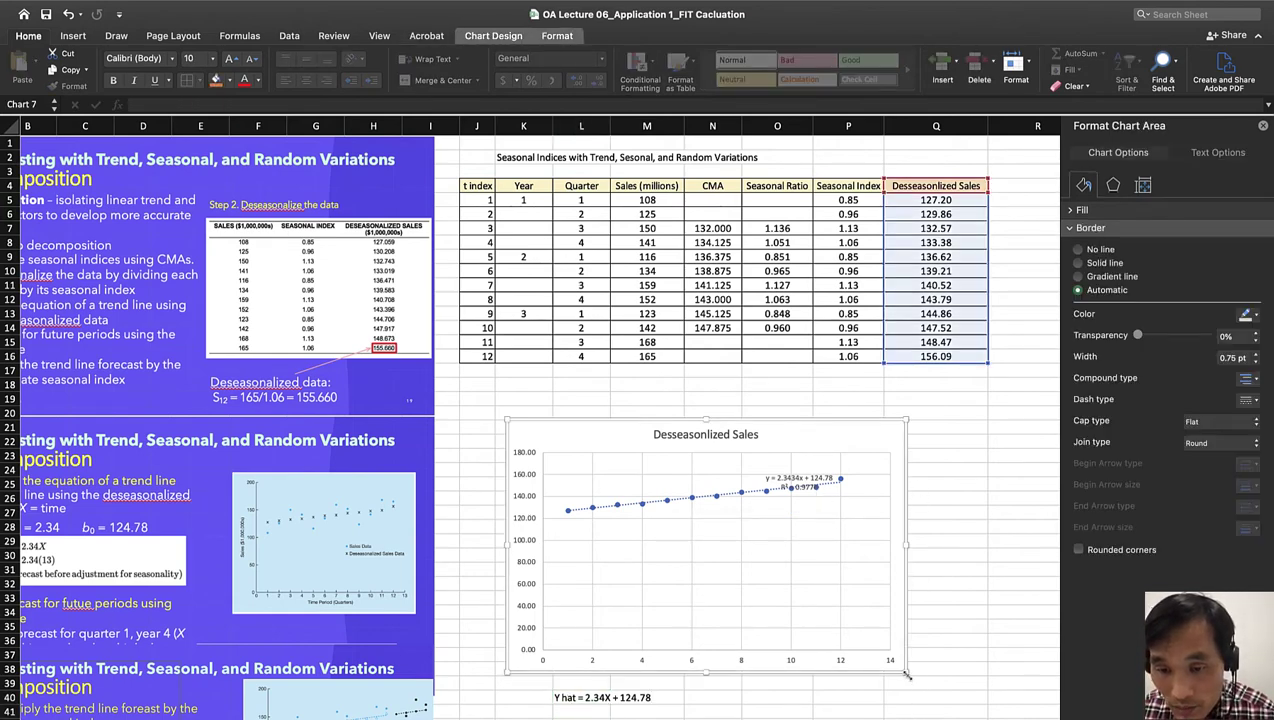
drag(907, 675, 988, 719)
mouse_move(697, 516)
mouse_move(986, 716)
mouse_down()
mouse_move(905, 645)
mouse_move(910, 690)
mouse_move(975, 716)
mouse_up()
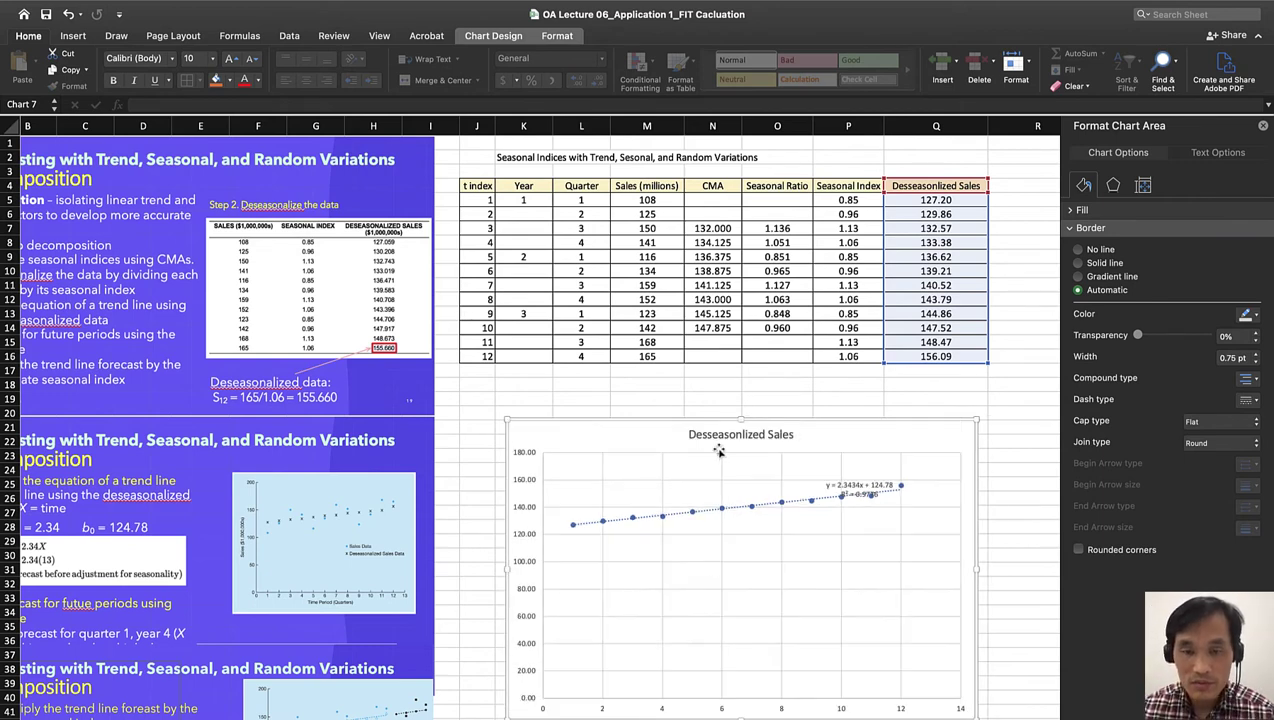
drag(724, 420, 883, 470)
scroll(618, 456, right, 5)
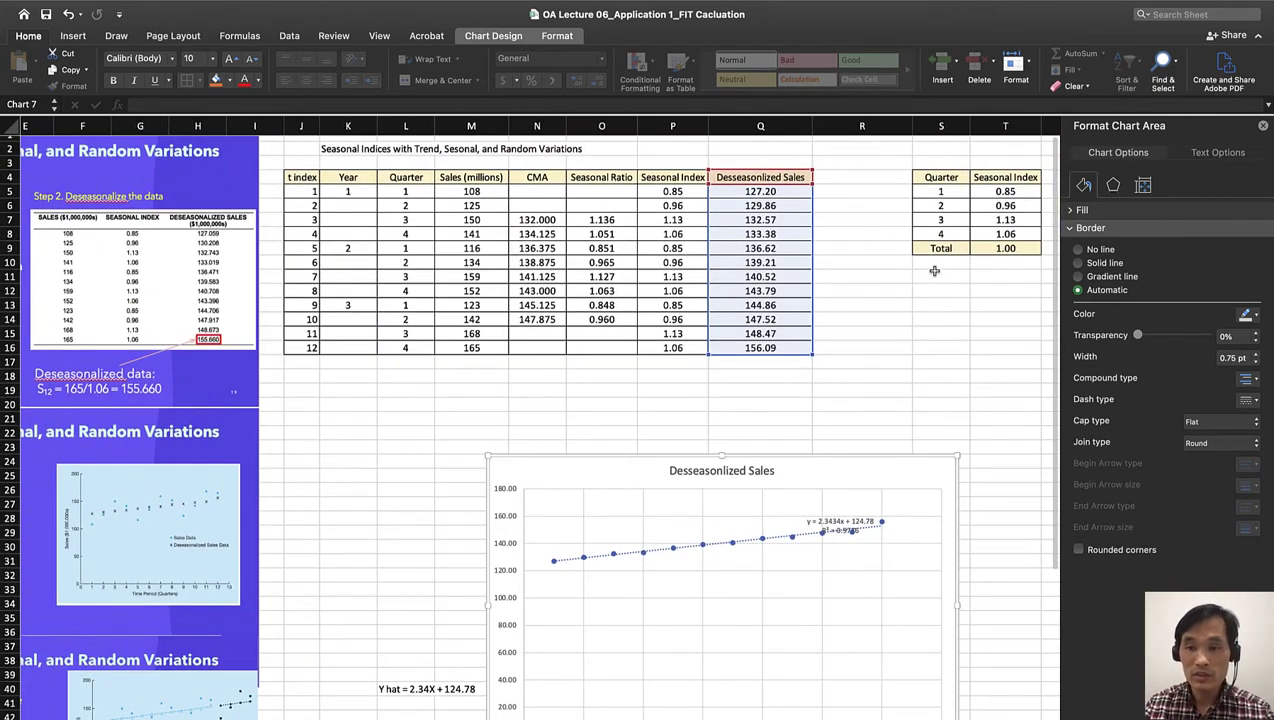
Label S11 'Y hat' and enter 2.34X + 124.78 beside it in T11.
click(936, 273)
text(Y hat)
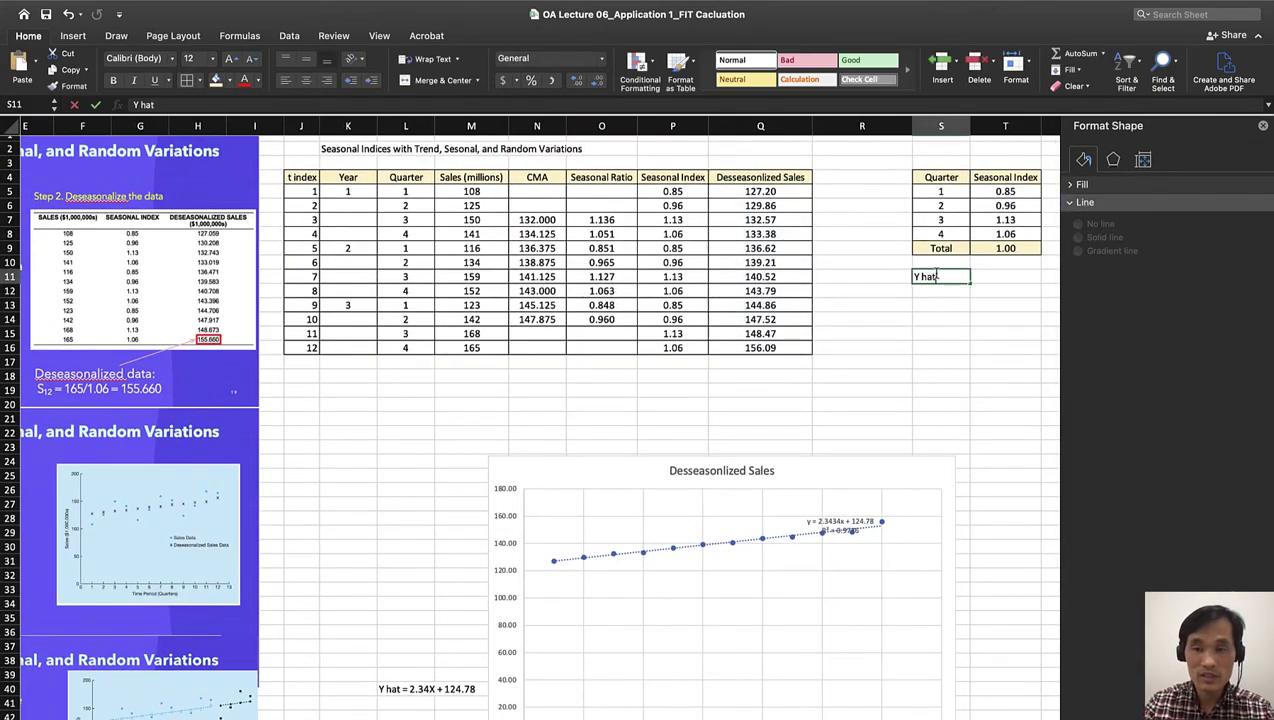
key(Return)
key(Tab)
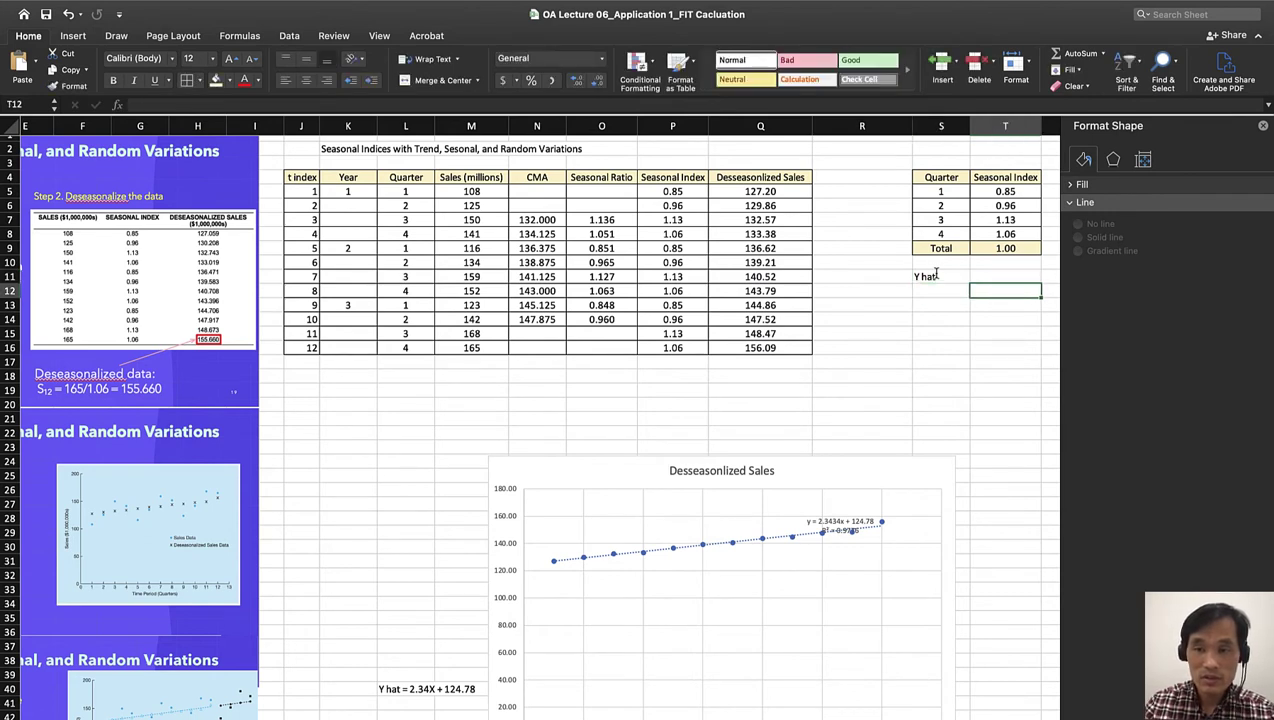
key(Up)
text(2.)
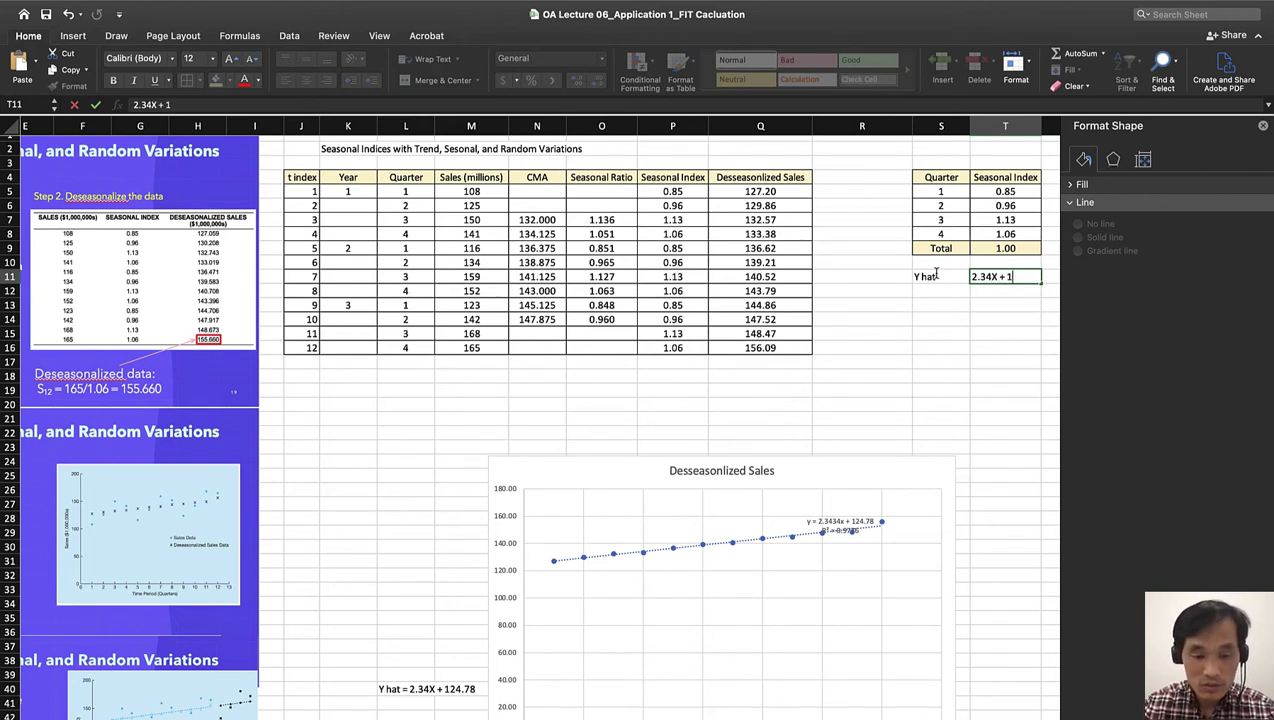
text(34X + 124.78)
key(Return)
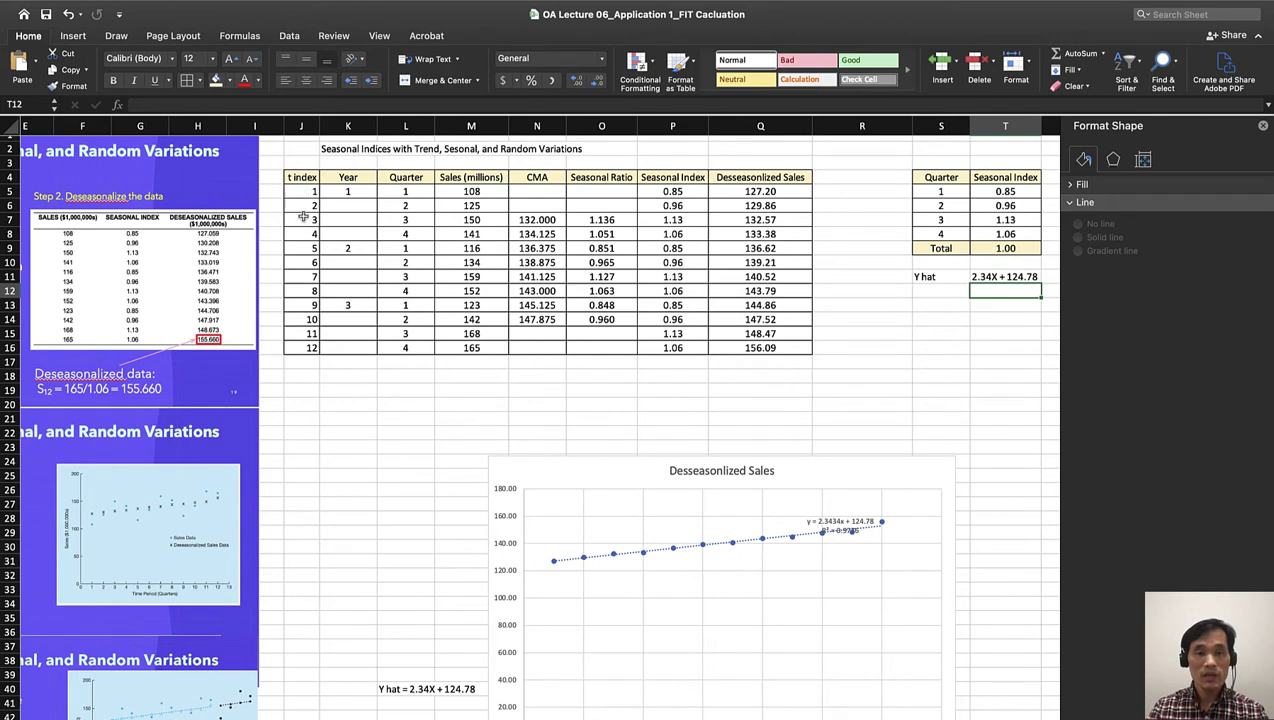
Enter Year 4 in K17 and t index values 13, 14, 15, 16 in J17:J20.
drag(306, 192, 312, 350)
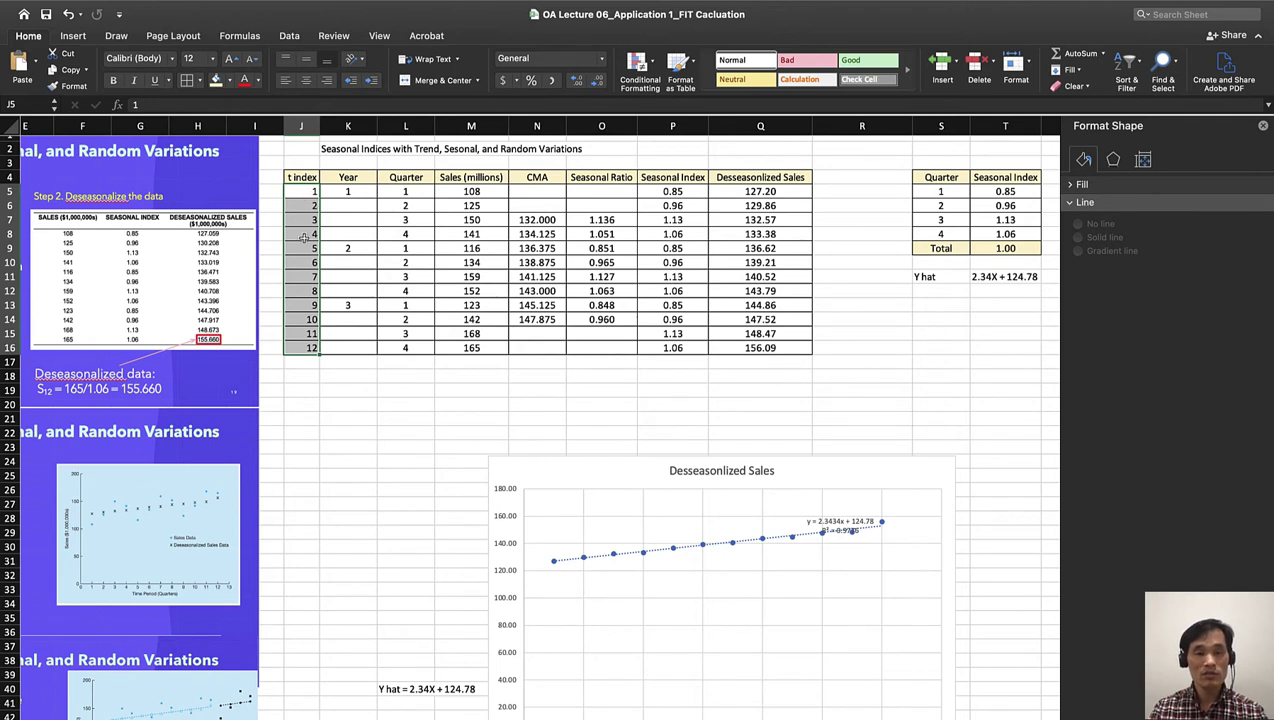
click(349, 362)
text(4)
key(Return)
click(308, 362)
text(13)
key(Return)
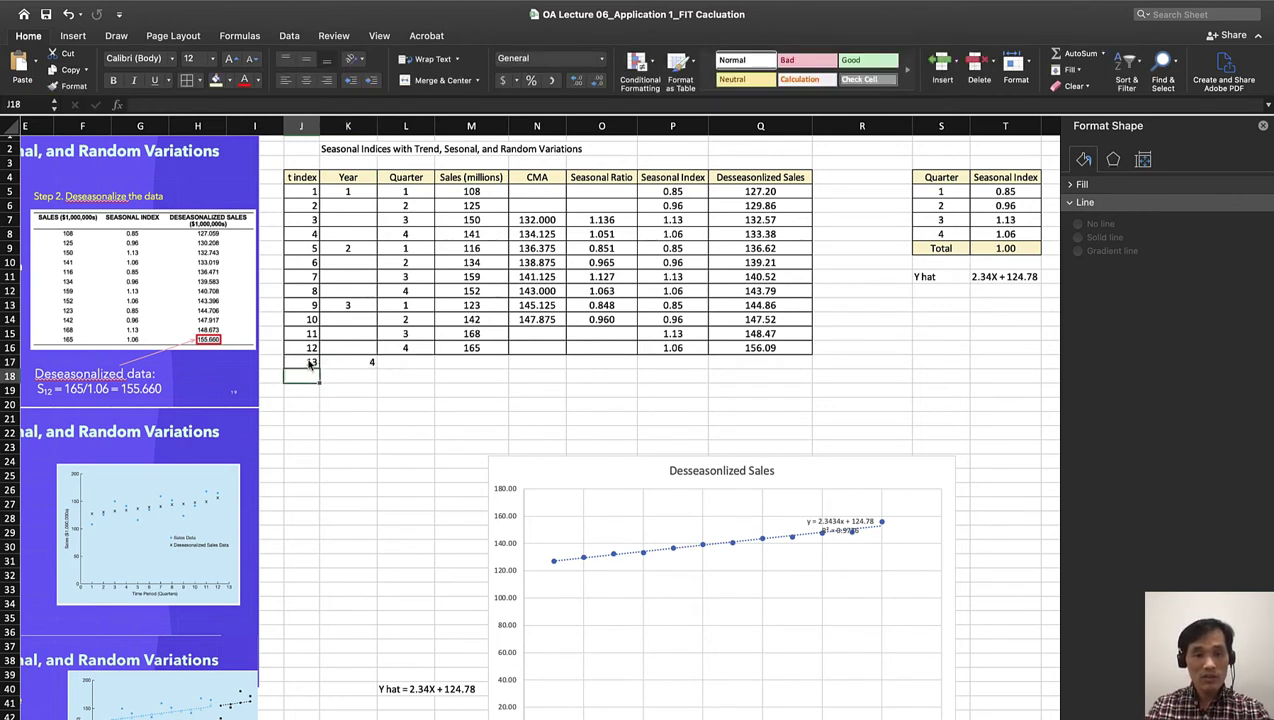
text(14)
key(Return)
text(15)
key(Return)
text(16)
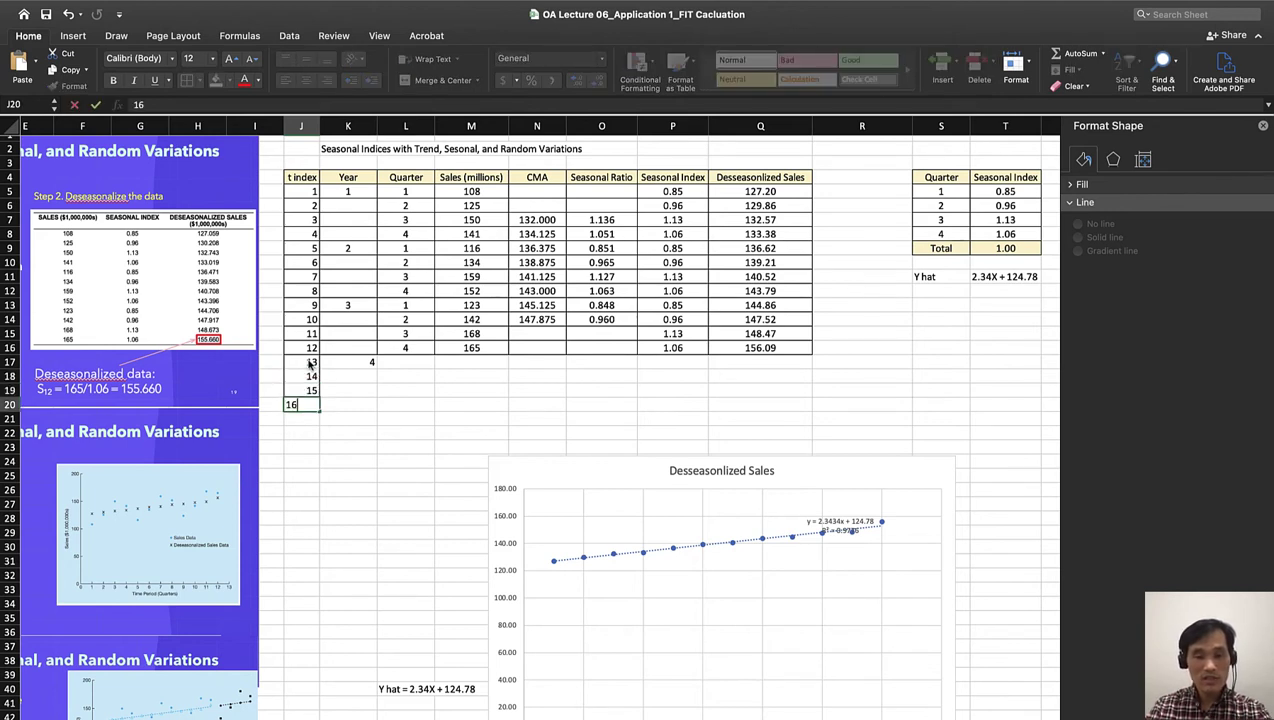
key(Return)
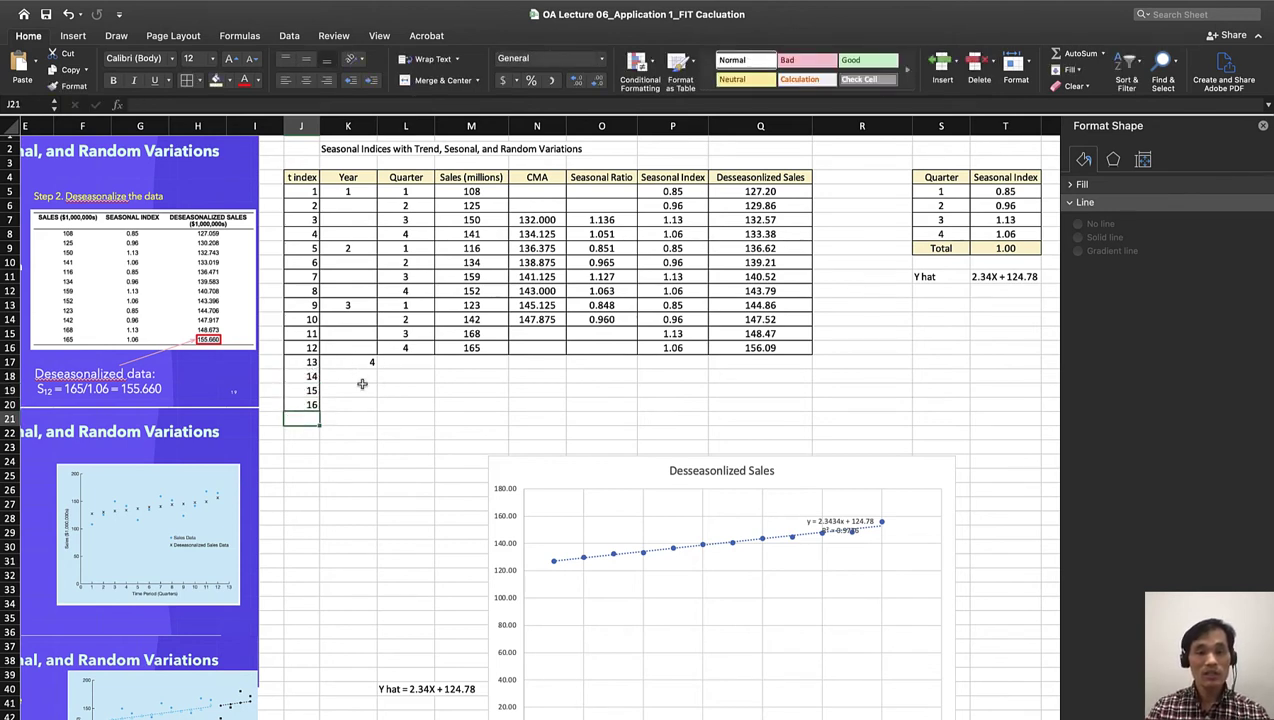
Centre-align the new rows J17:Q20 and the original t index values J5:J16.
drag(315, 364, 745, 405)
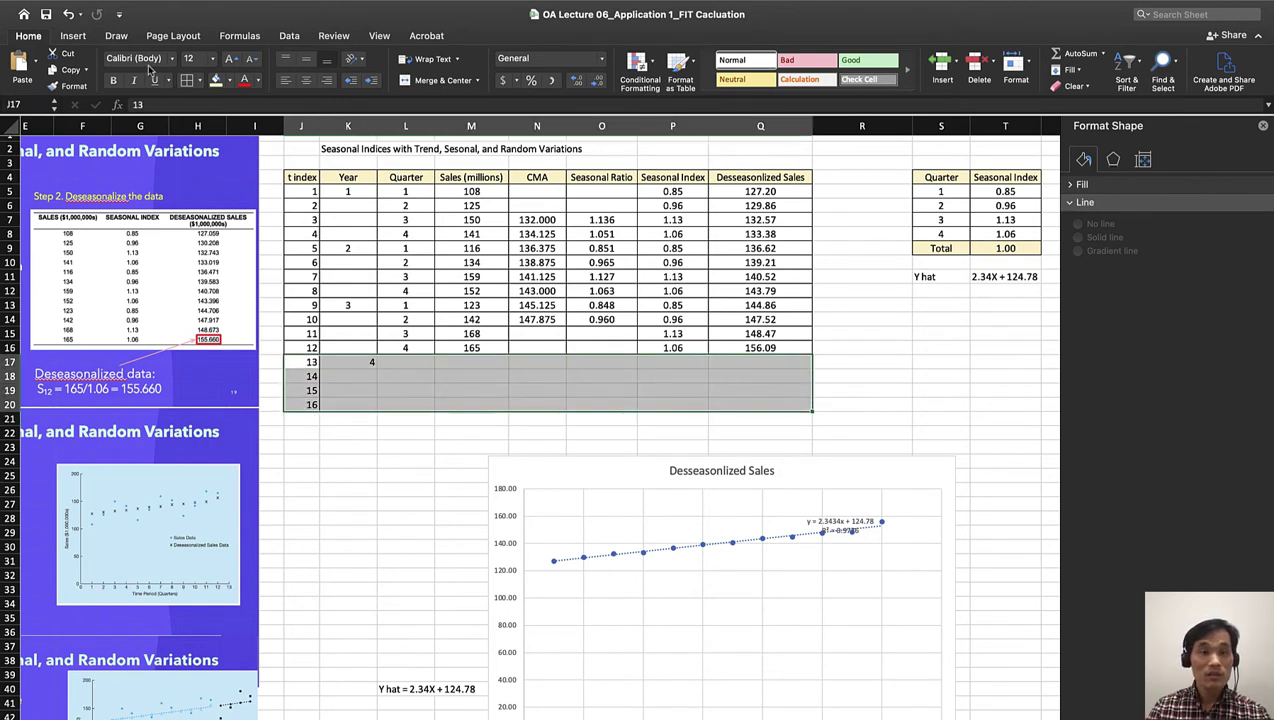
click(306, 80)
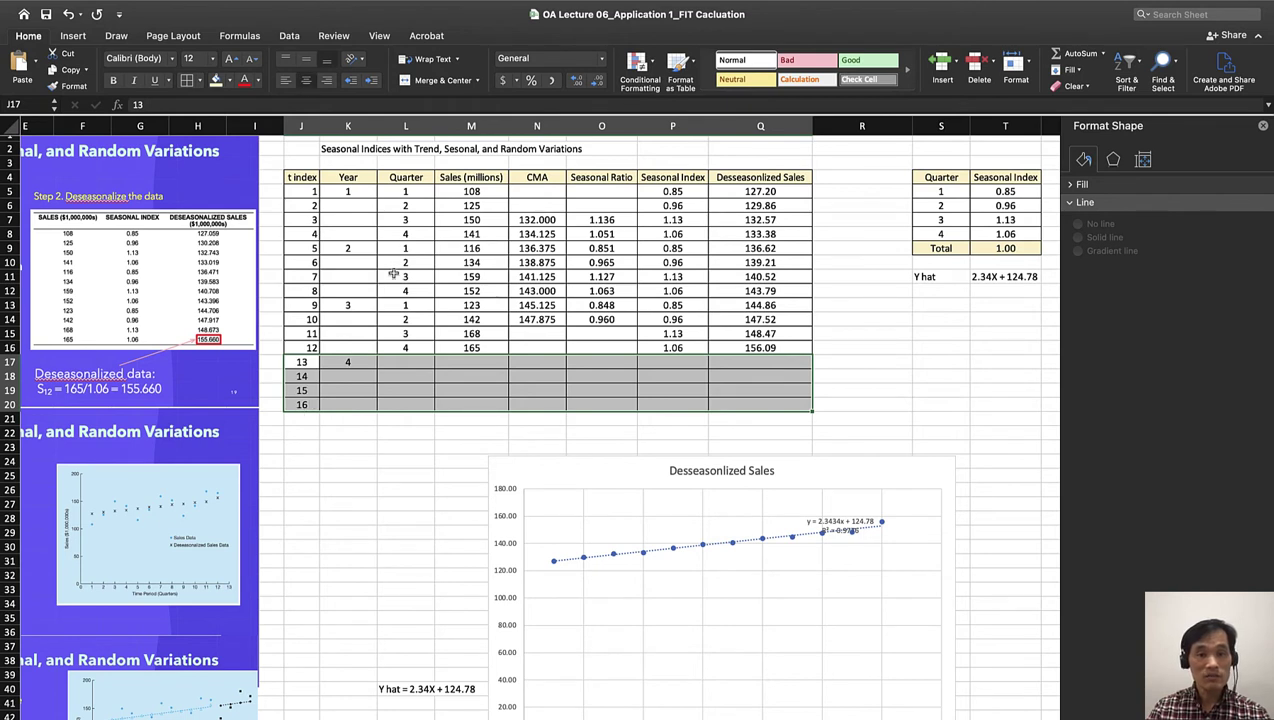
click(298, 195)
drag(298, 195, 302, 347)
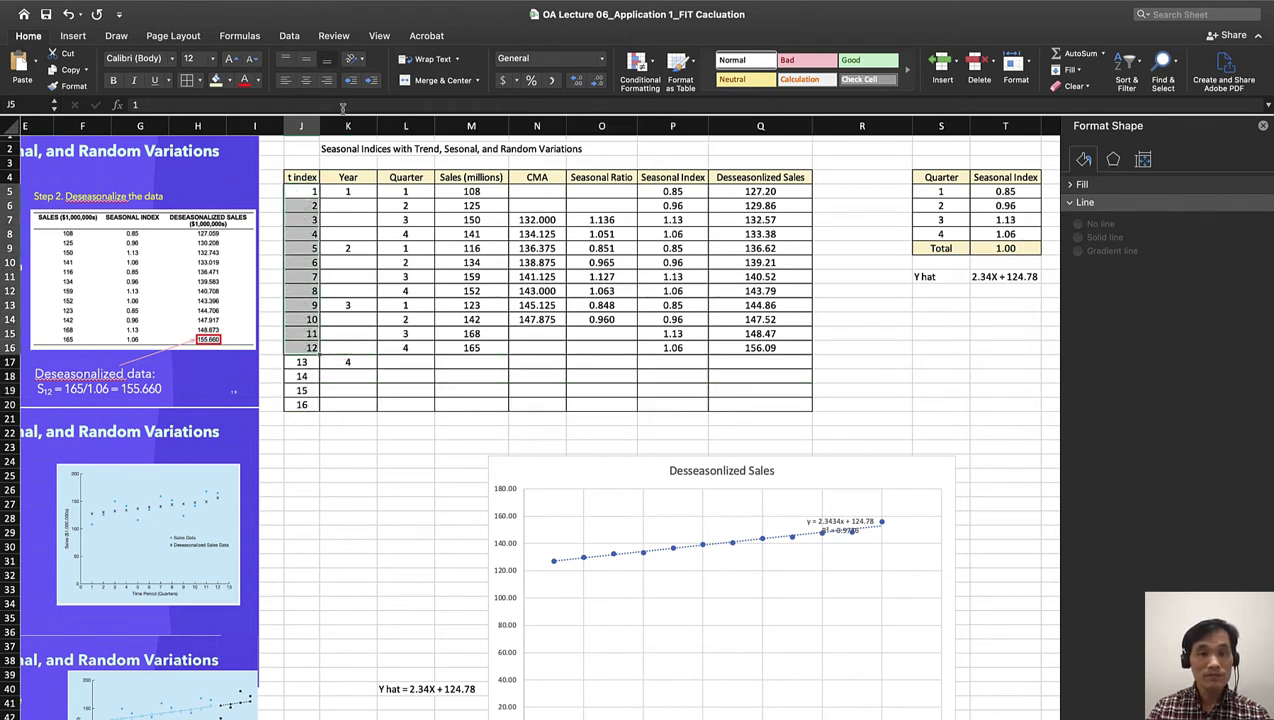
click(307, 80)
click(441, 336)
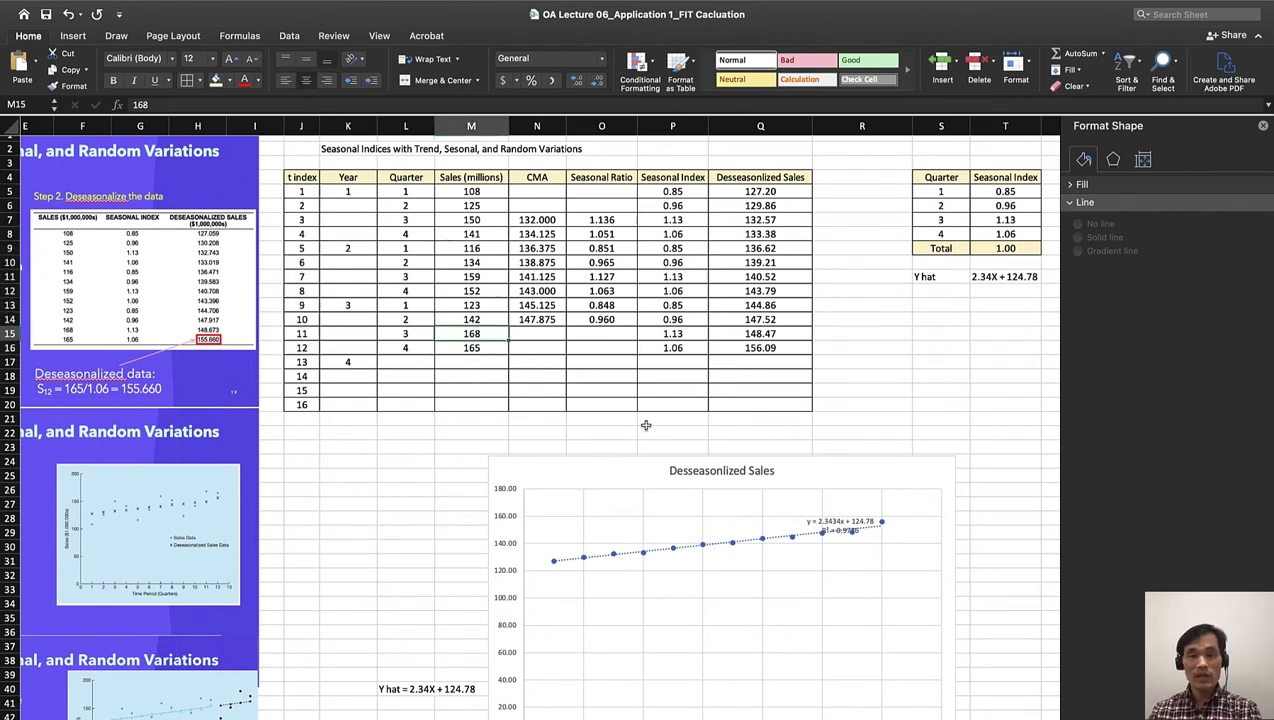
Enter the trend formula =2.34*J17+124.78 in Q17, giving 155.2 for t index 13.
click(759, 361)
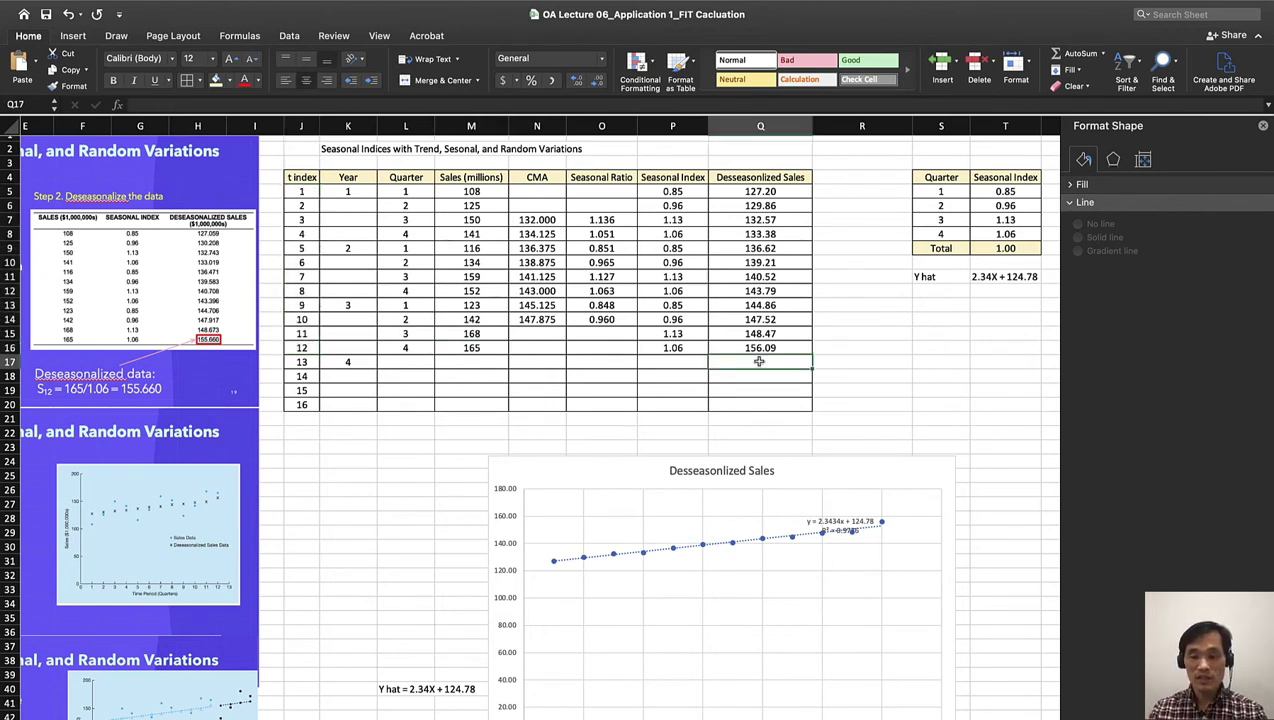
text(=2.)
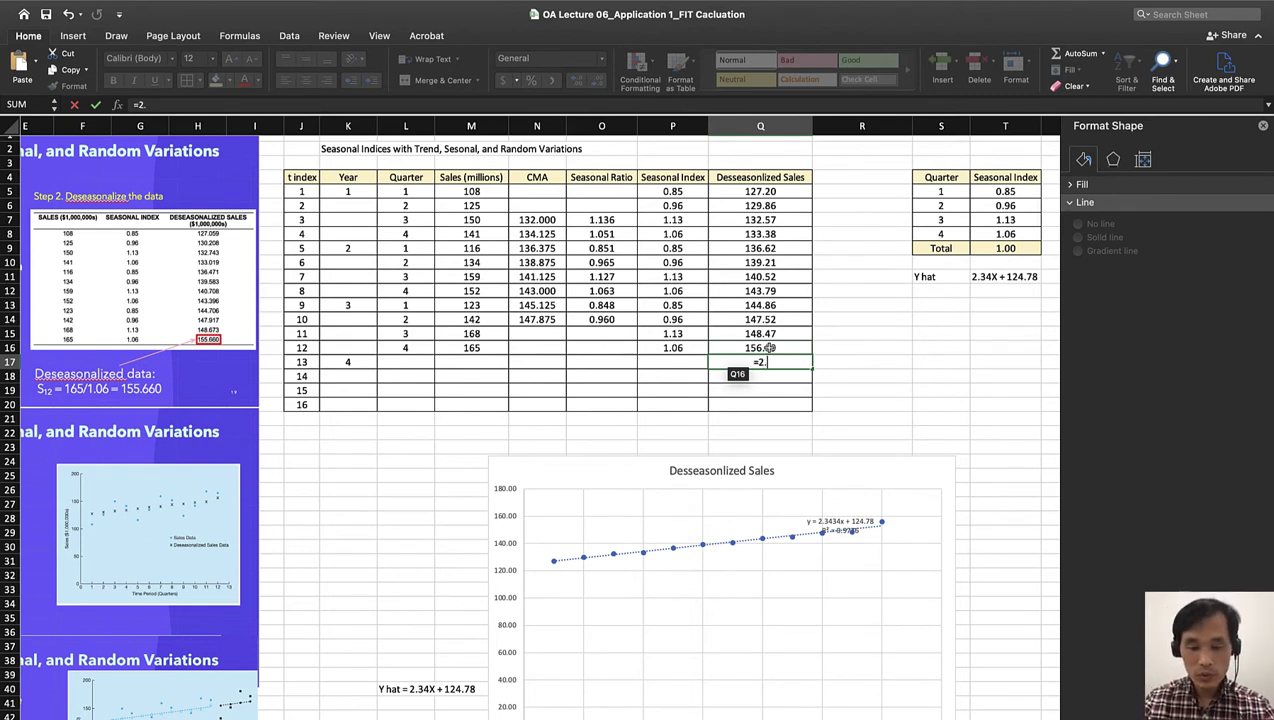
text(34)
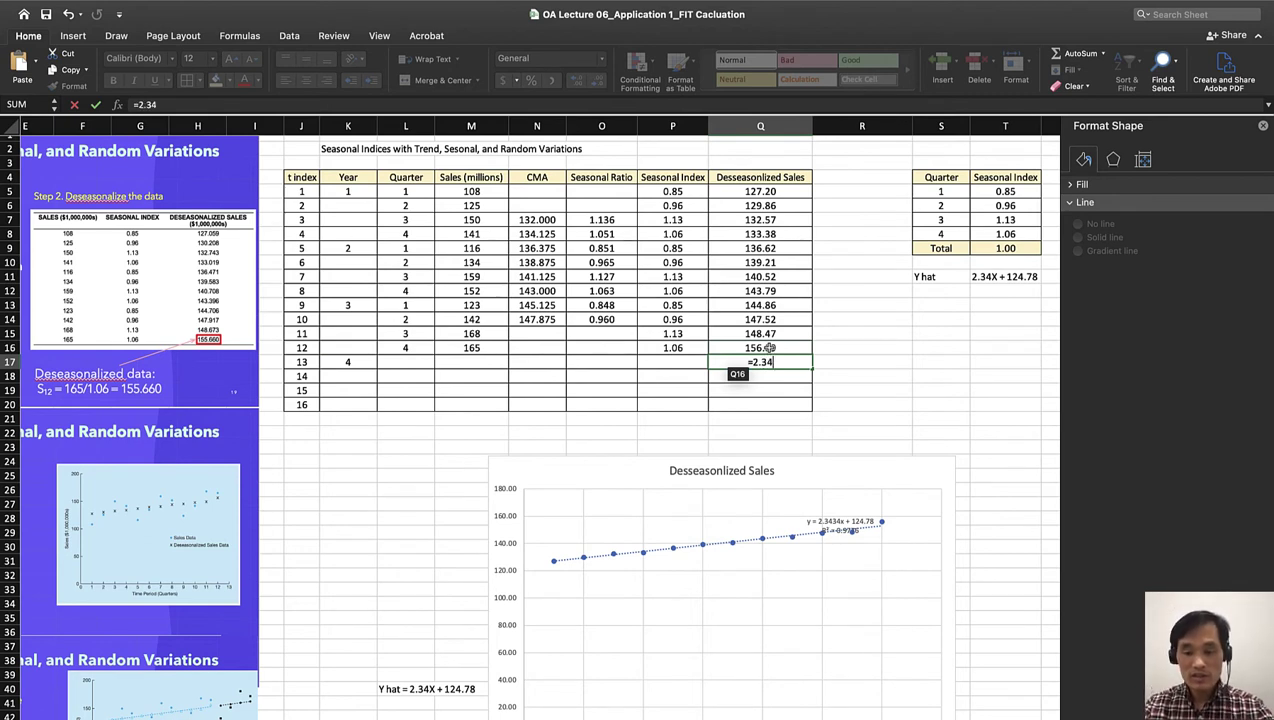
text(*)
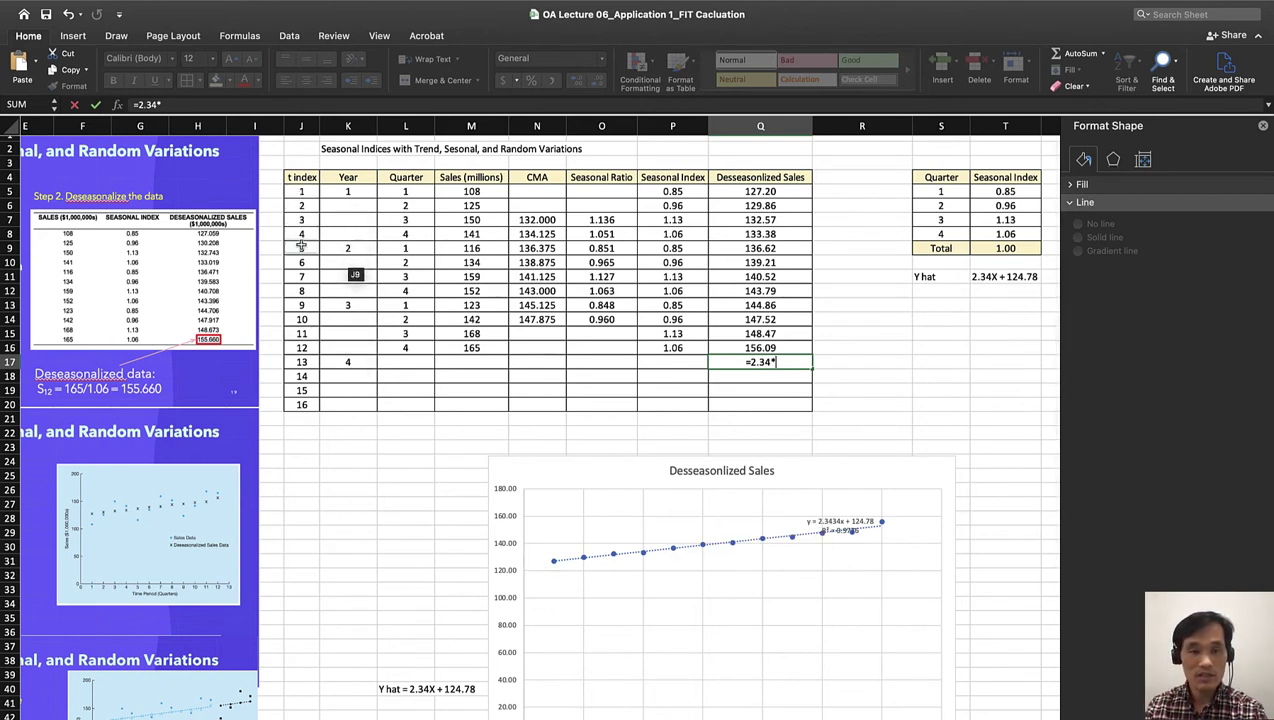
click(302, 362)
text(+124.)
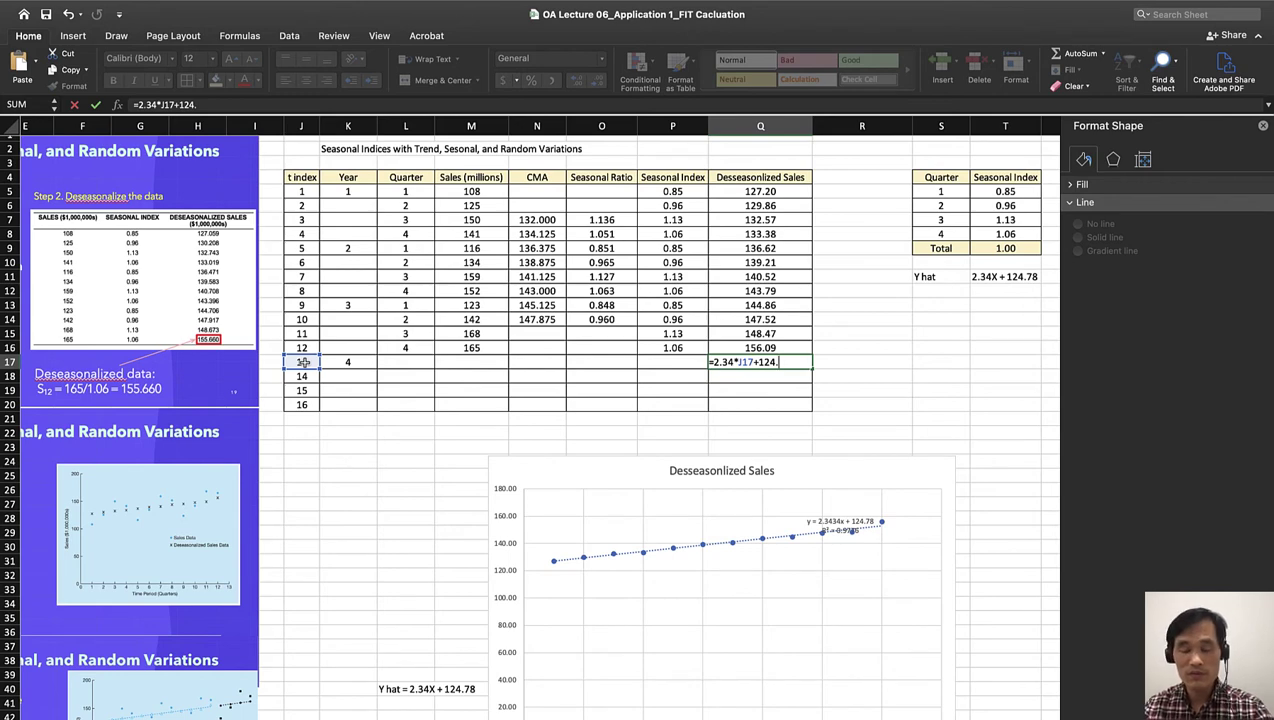
text(78)
key(Return)
Fill the trend down to Q20 (157.54, 159.88, 162.22) and copy year 3's quarters 1–4.
click(760, 362)
drag(813, 368, 811, 412)
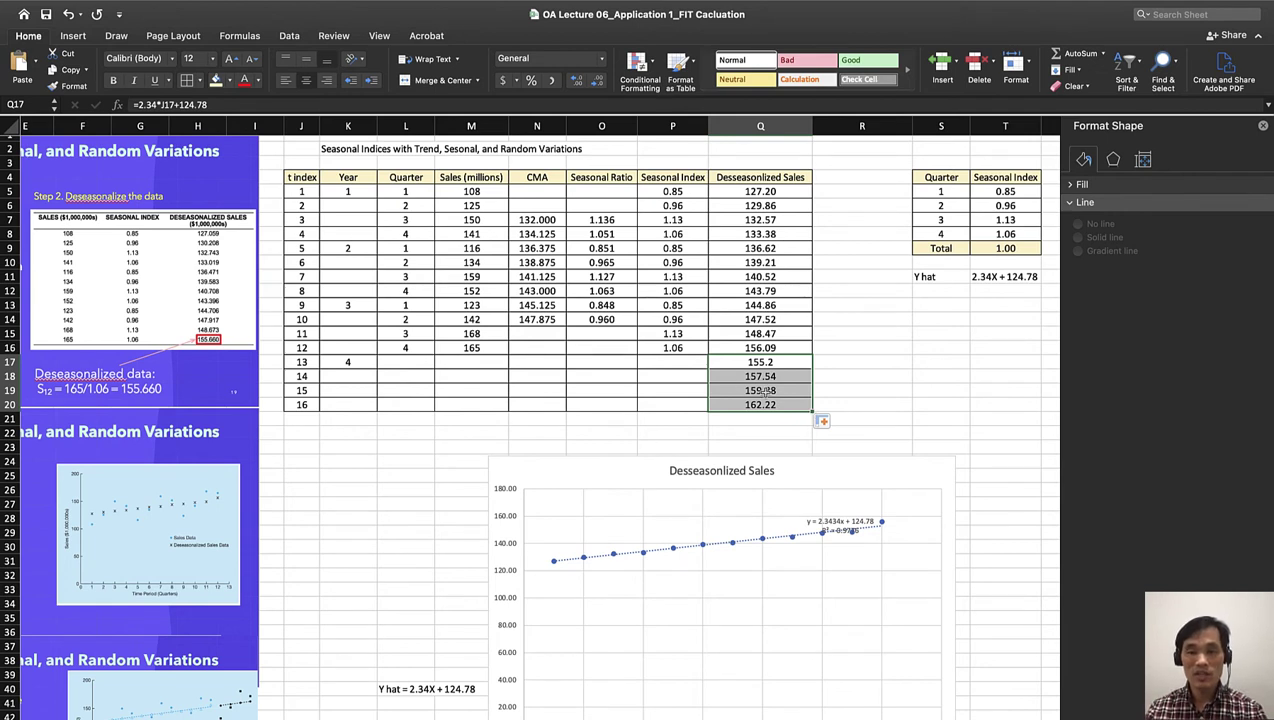
drag(405, 305, 401, 349)
key(ctrl+c)
Paste quarters 1, 2, 3, 4 into L17:L20 for t index 13–16.
click(402, 362)
key(ctrl+v)
click(402, 449)
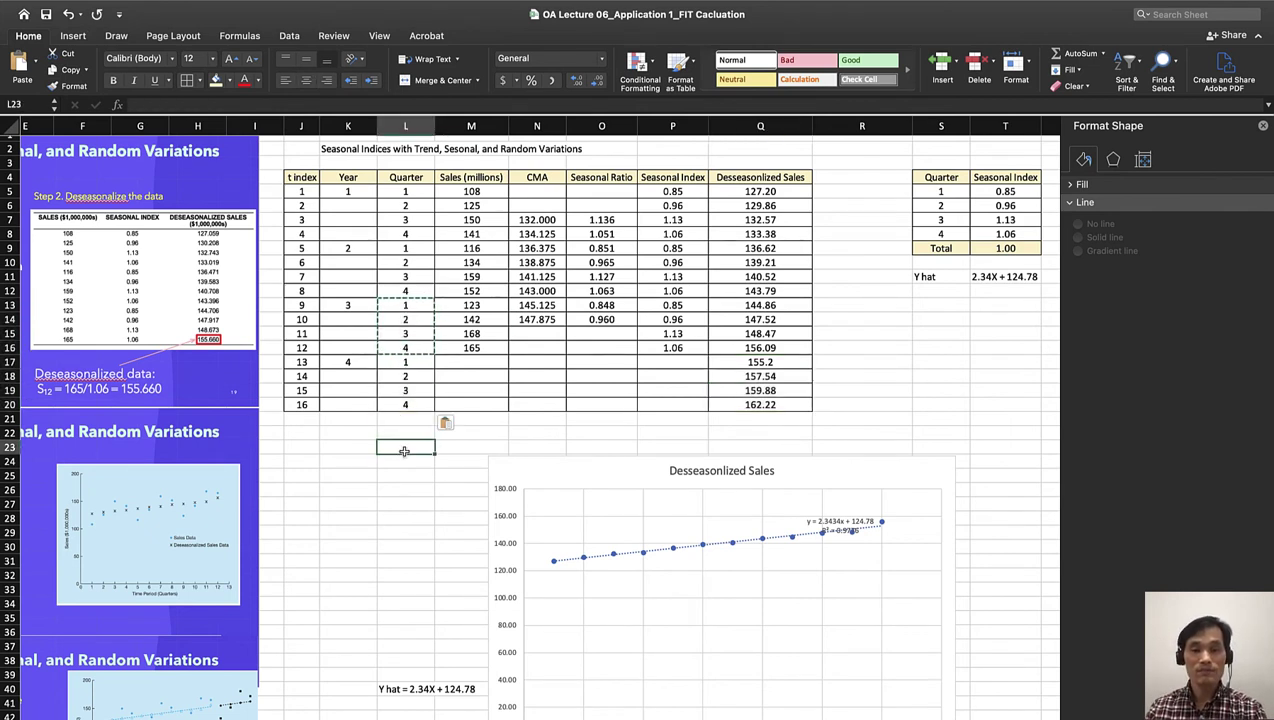
click(390, 488)
scroll(389, 484, left, 5)
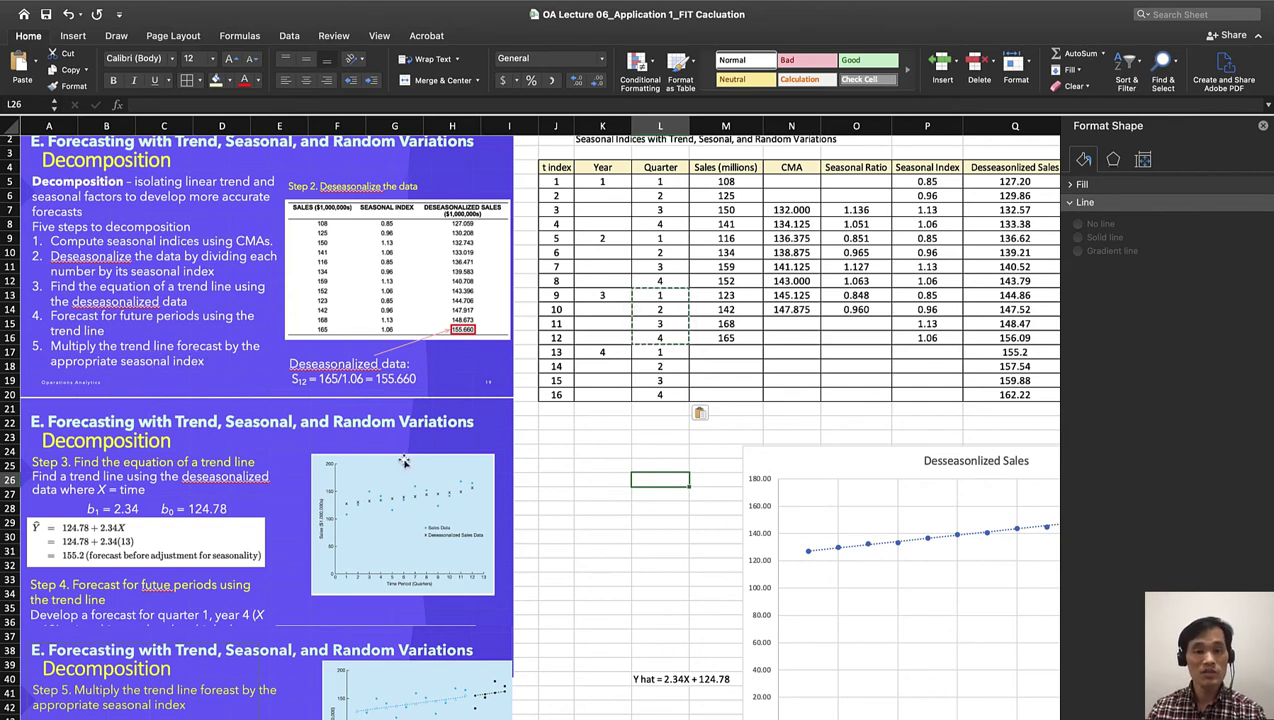
scroll(404, 461, right, 1)
scroll(404, 461, right, 4)
scroll(404, 461, up, 1)
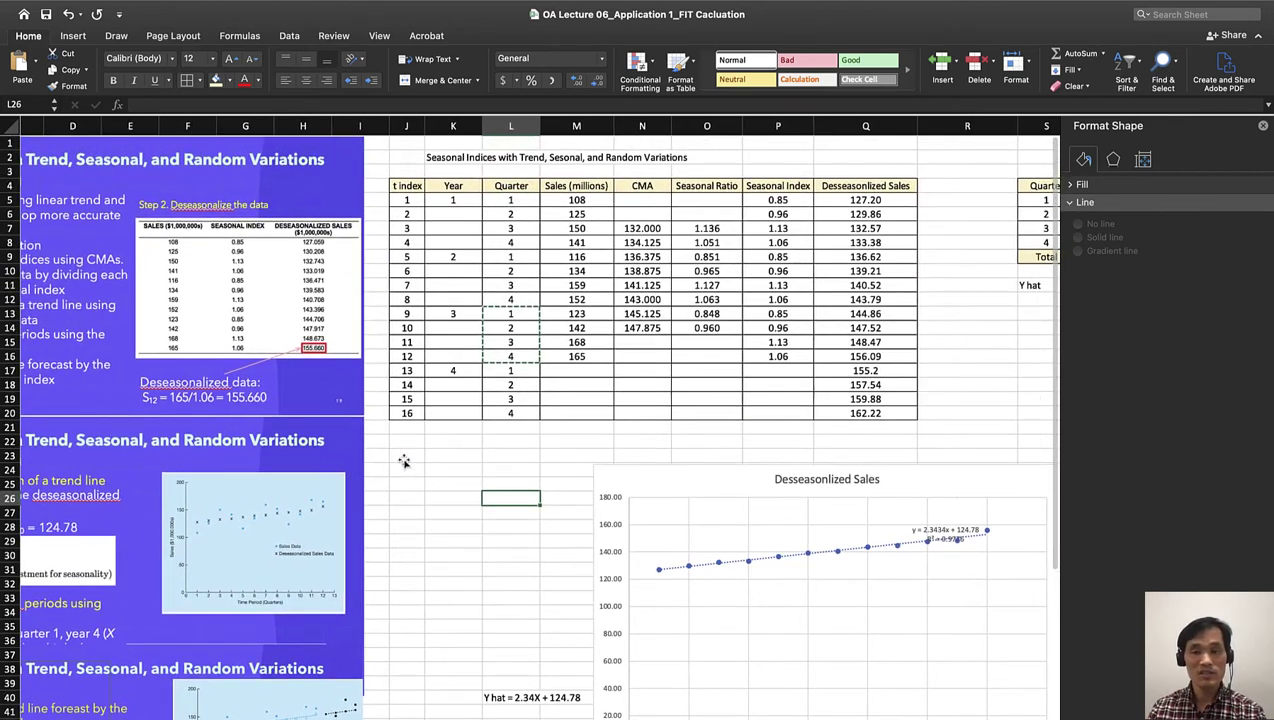
click(565, 371)
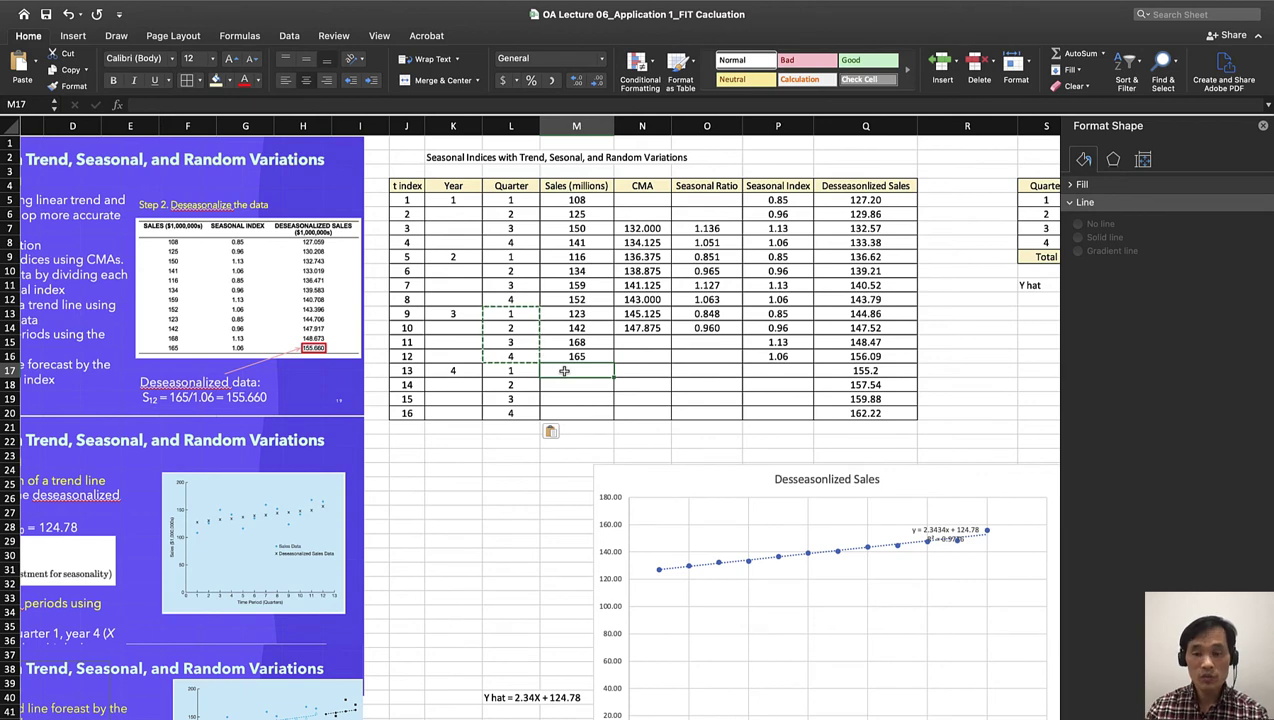
Cancel the unfinished Sales formula and restore Excel to full screen.
text(=)
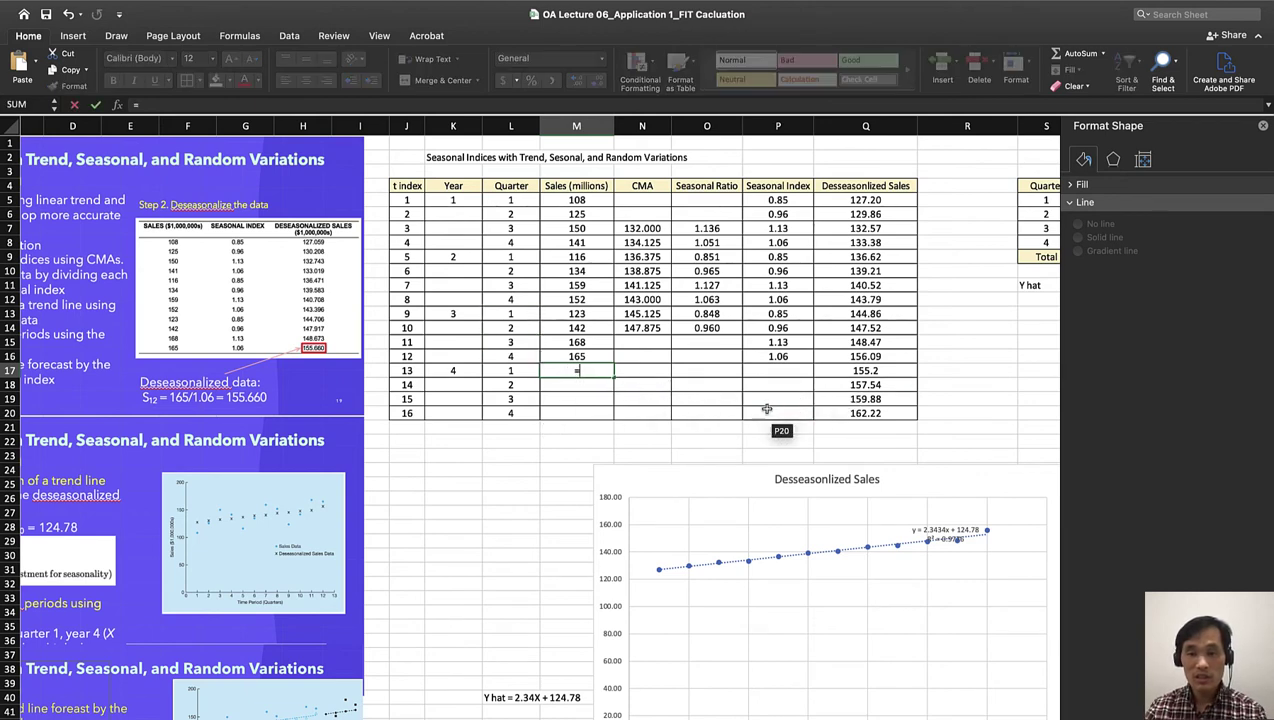
key(Escape)
key(ctrl+super+f)
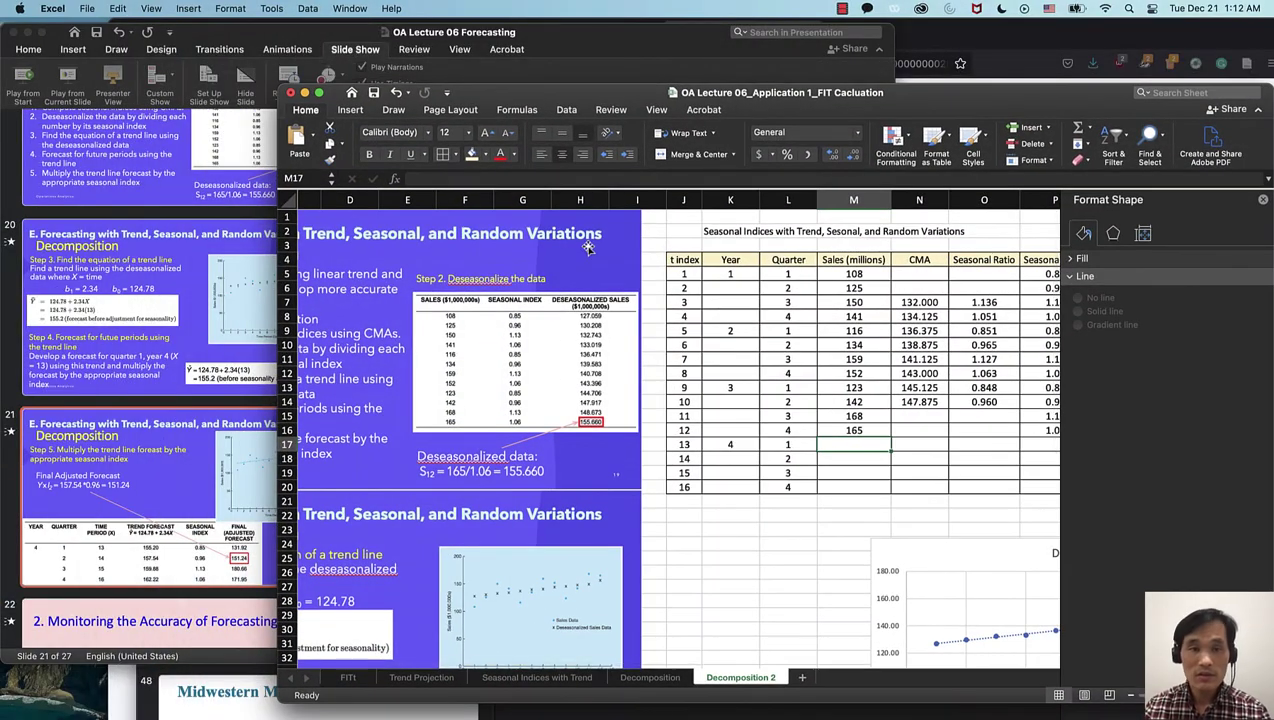
click(320, 93)
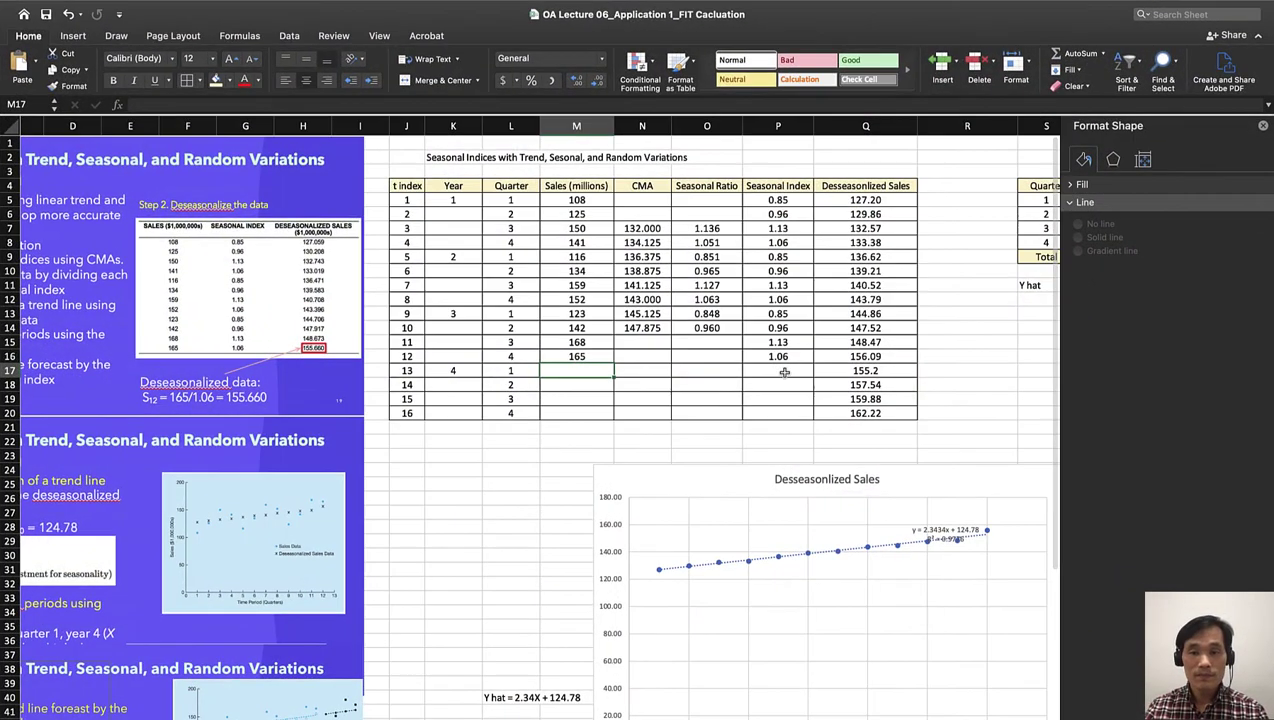
Link P17:P20 to T5–T8, giving seasonal indices 0.85, 0.96, 1.13 and 1.06.
click(784, 371)
scroll(784, 371, right, 5)
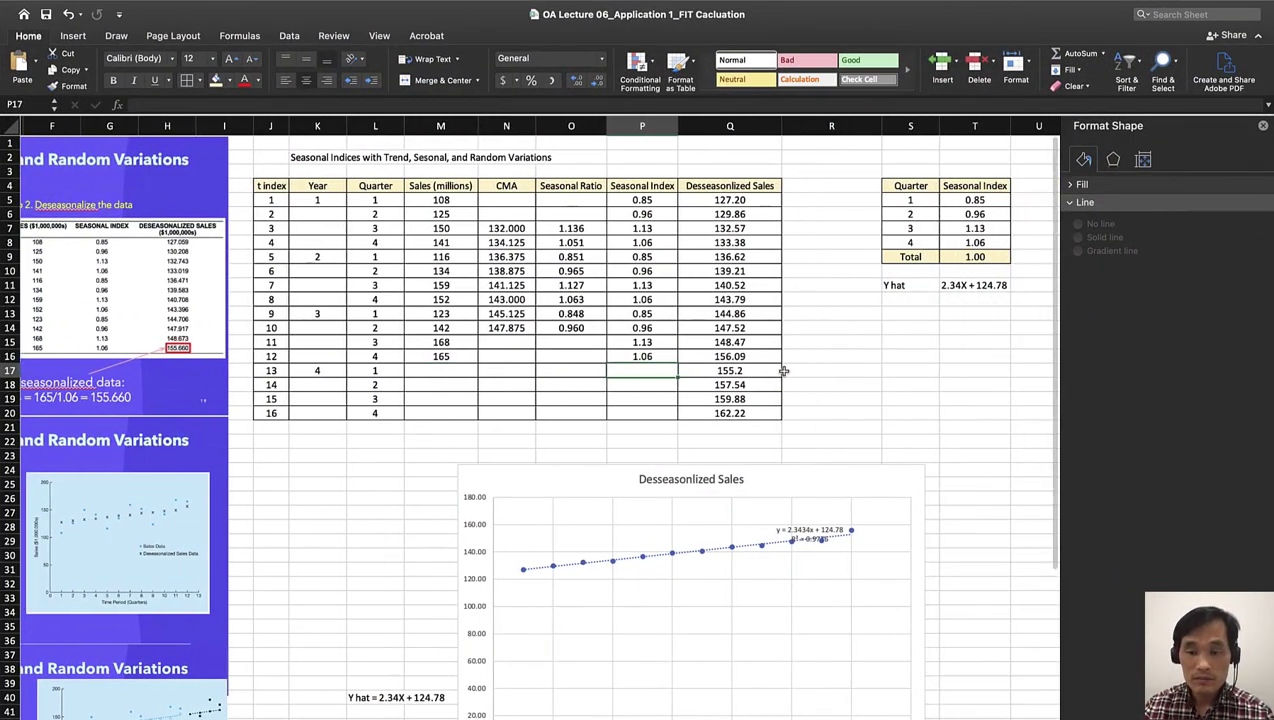
text(=)
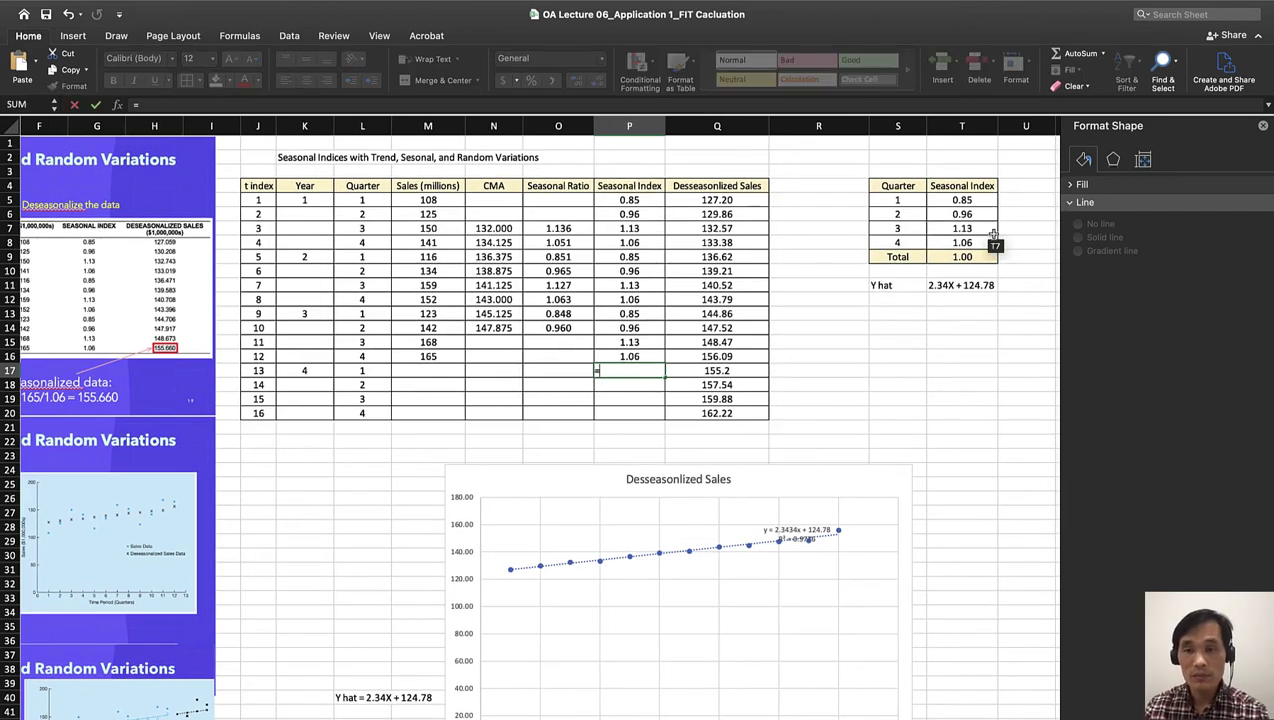
click(963, 201)
key(Return)
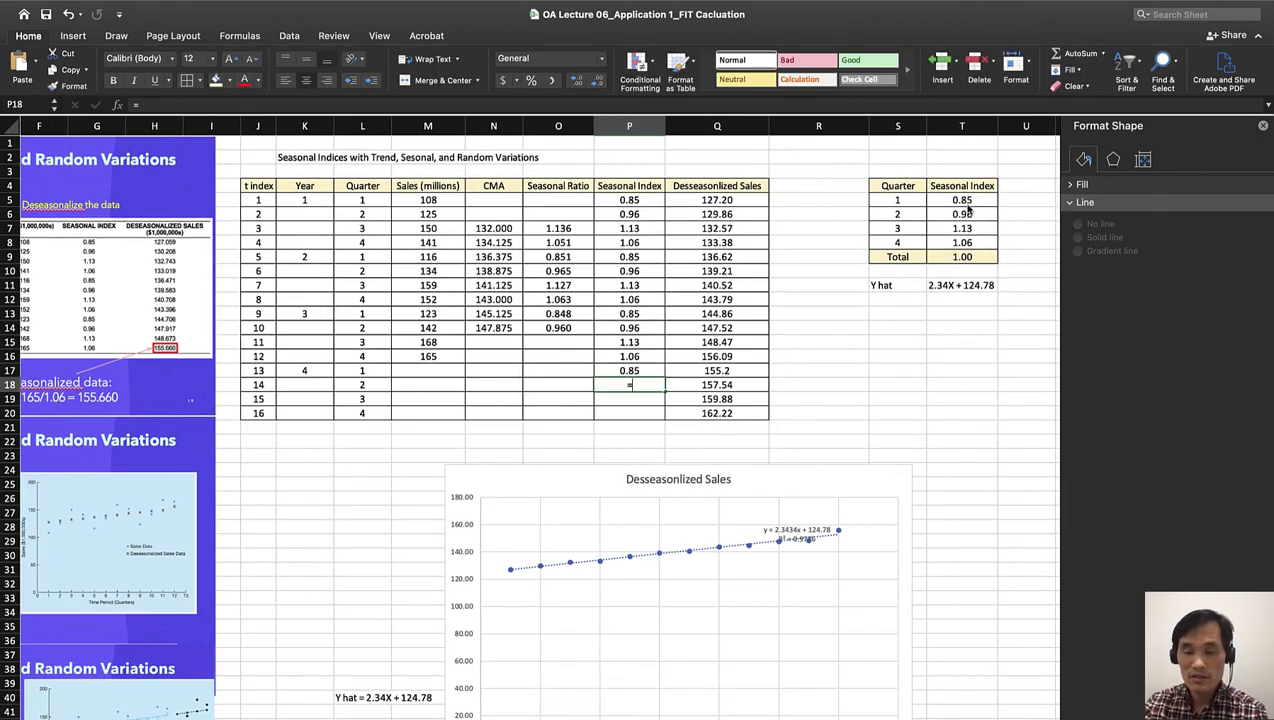
text(=)
click(963, 215)
key(Return)
text(=)
click(966, 228)
key(Return)
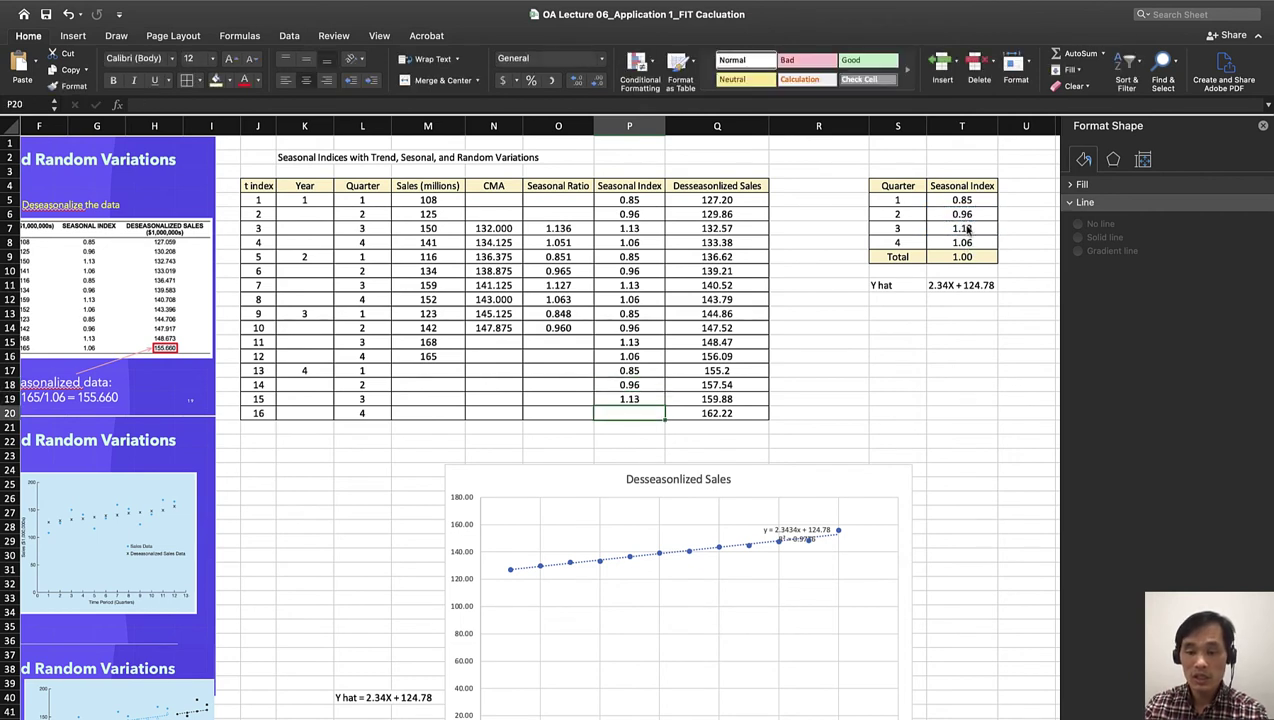
text(=)
click(963, 243)
key(Return)
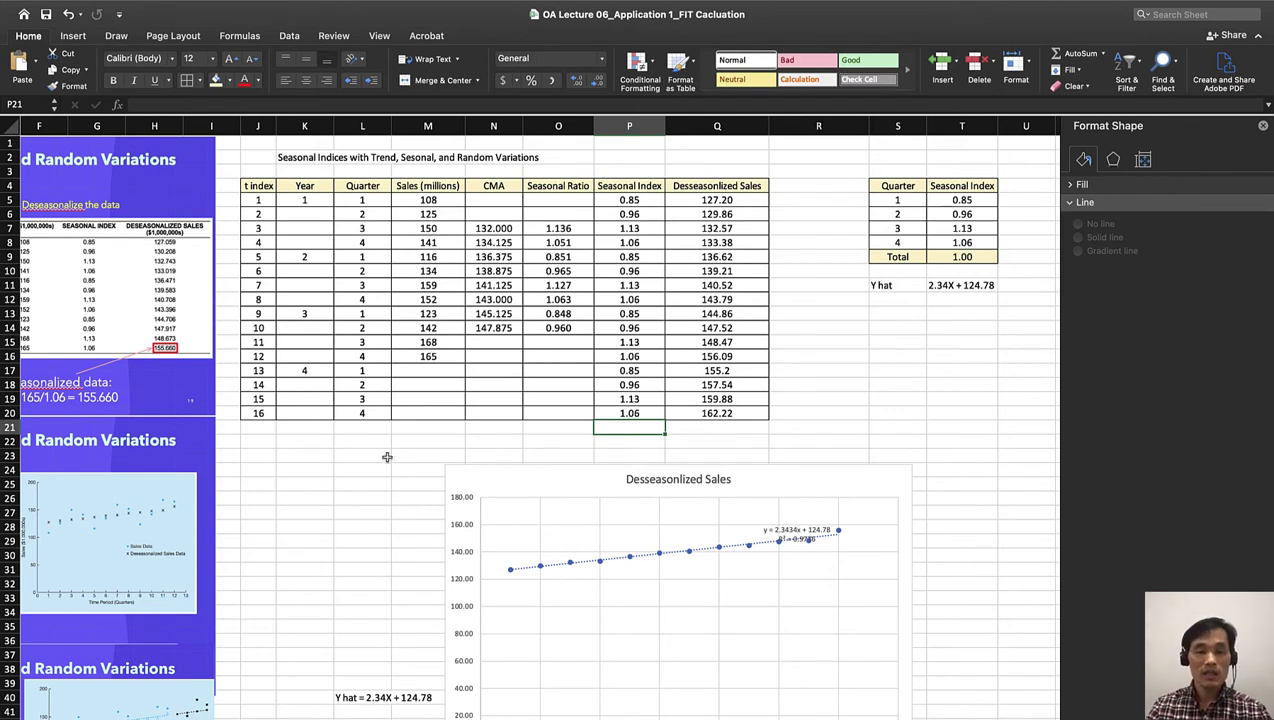
Enter =Q17*P17 in M17 and fill down to M20 for the quarter 13–16 sales forecasts.
click(419, 374)
text(=)
click(716, 372)
text(*)
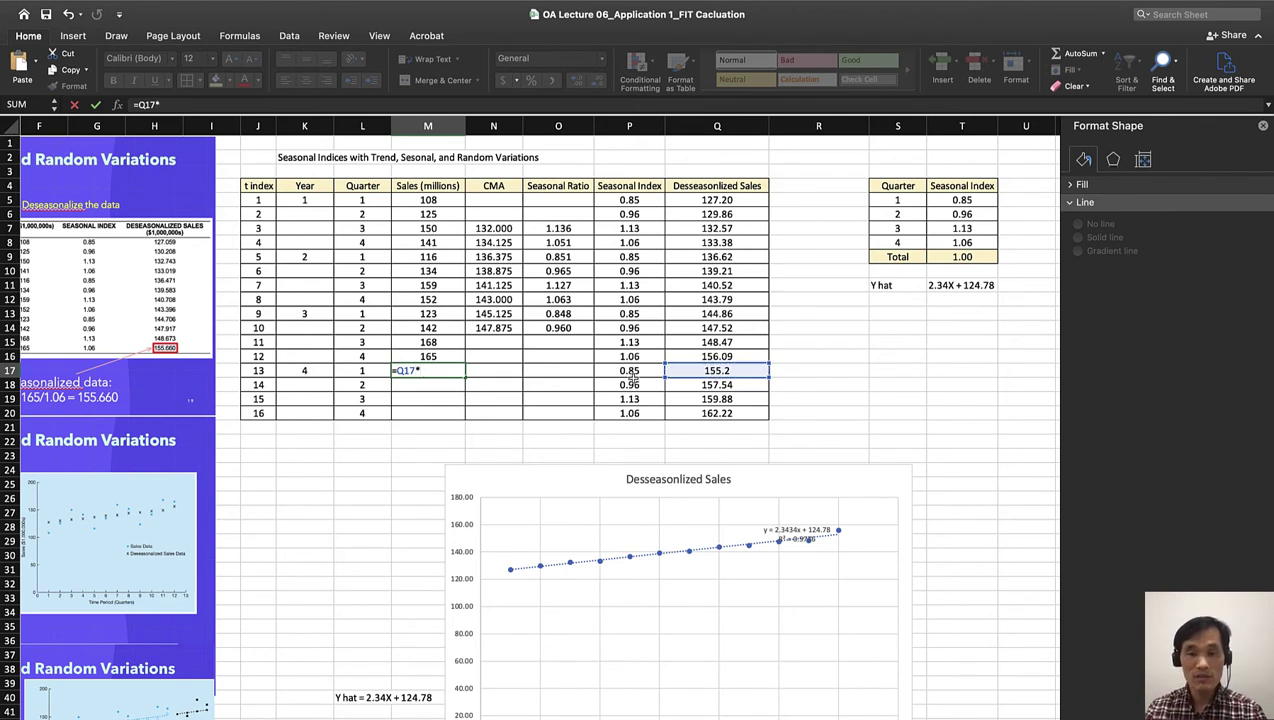
click(632, 372)
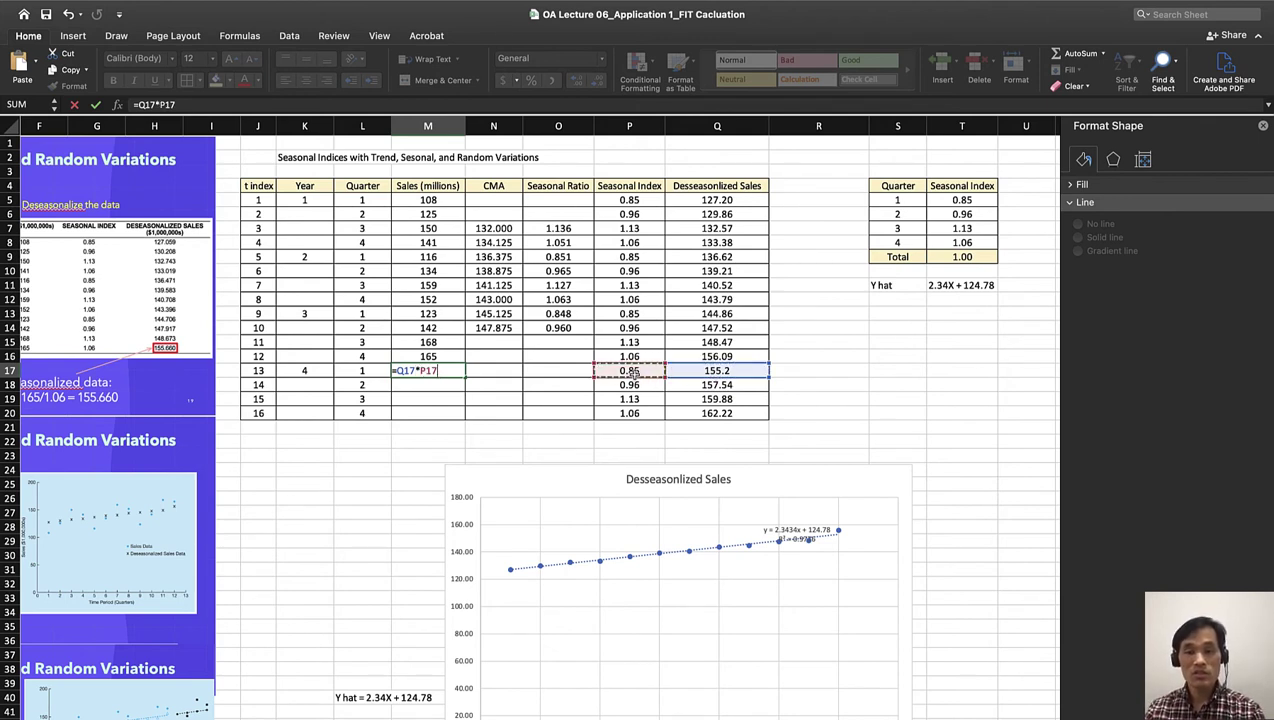
key(Return)
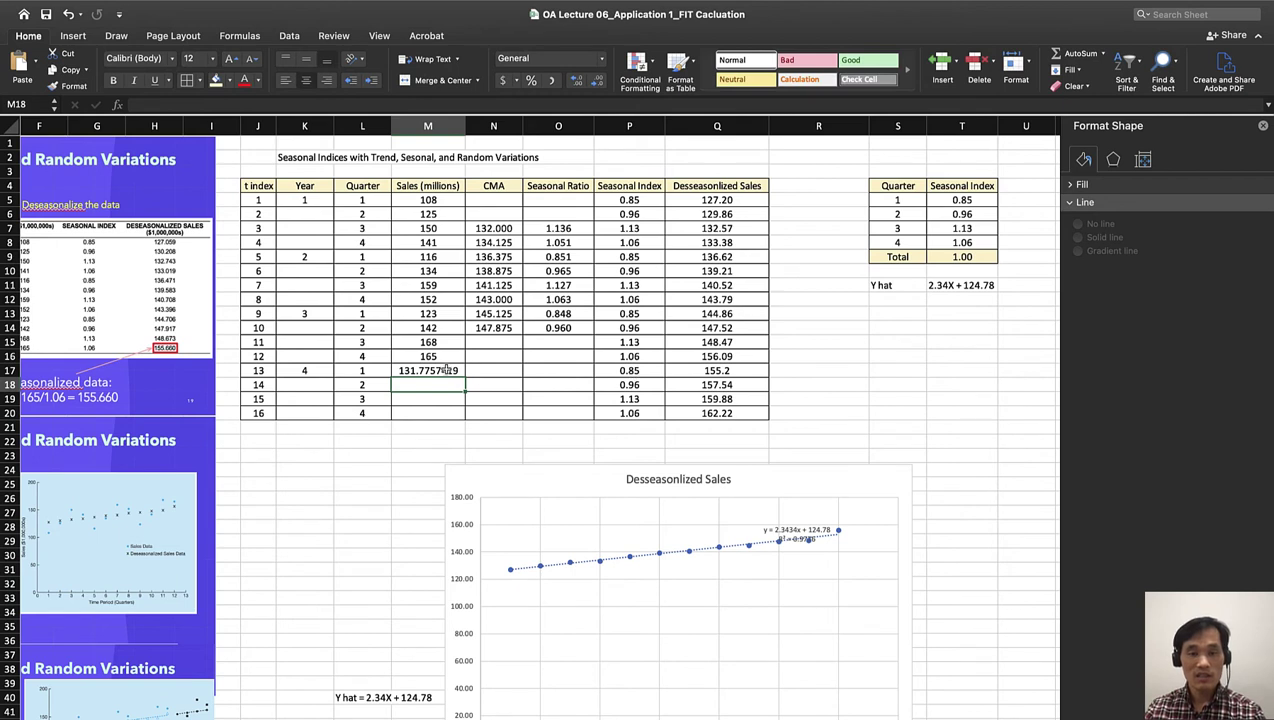
click(450, 372)
drag(464, 376, 463, 418)
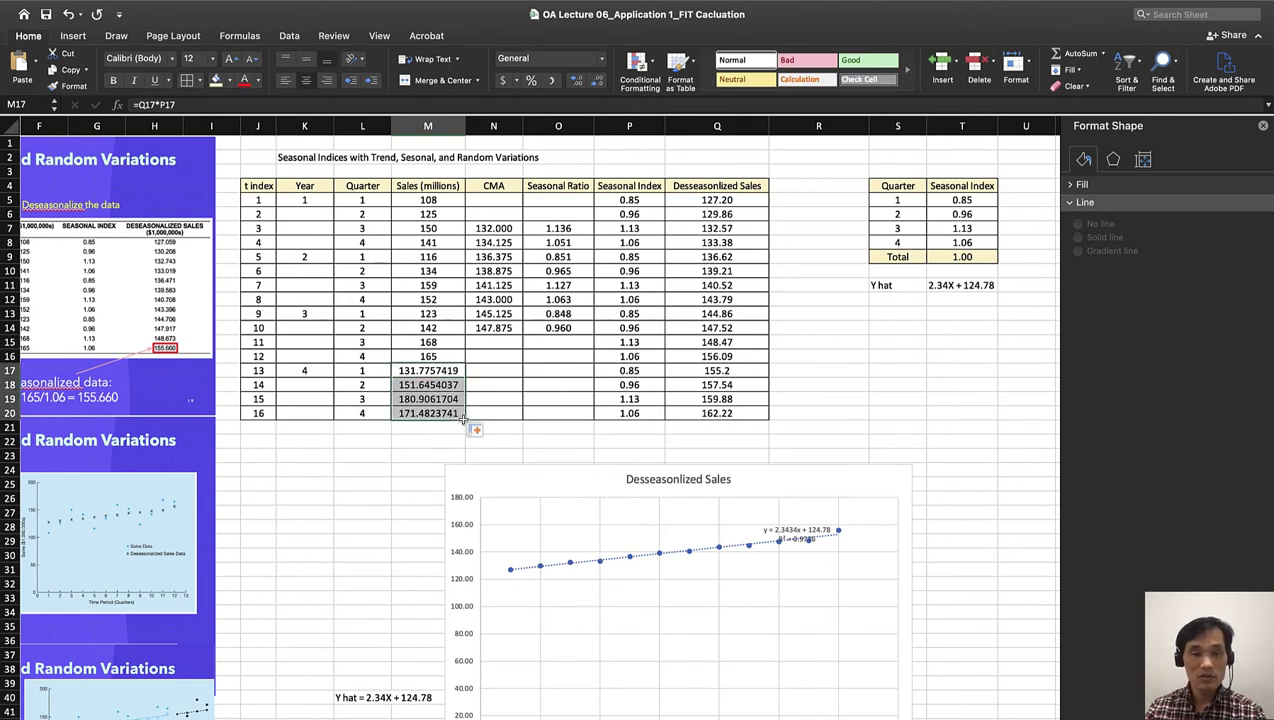
Show the forecasts 131.78, 151.65, 180.91 and 171.48 with two decimal places.
click(596, 80)
click(596, 80)
click(596, 80)
click(596, 80)
click(596, 80)
click(596, 80)
click(576, 80)
click(355, 486)
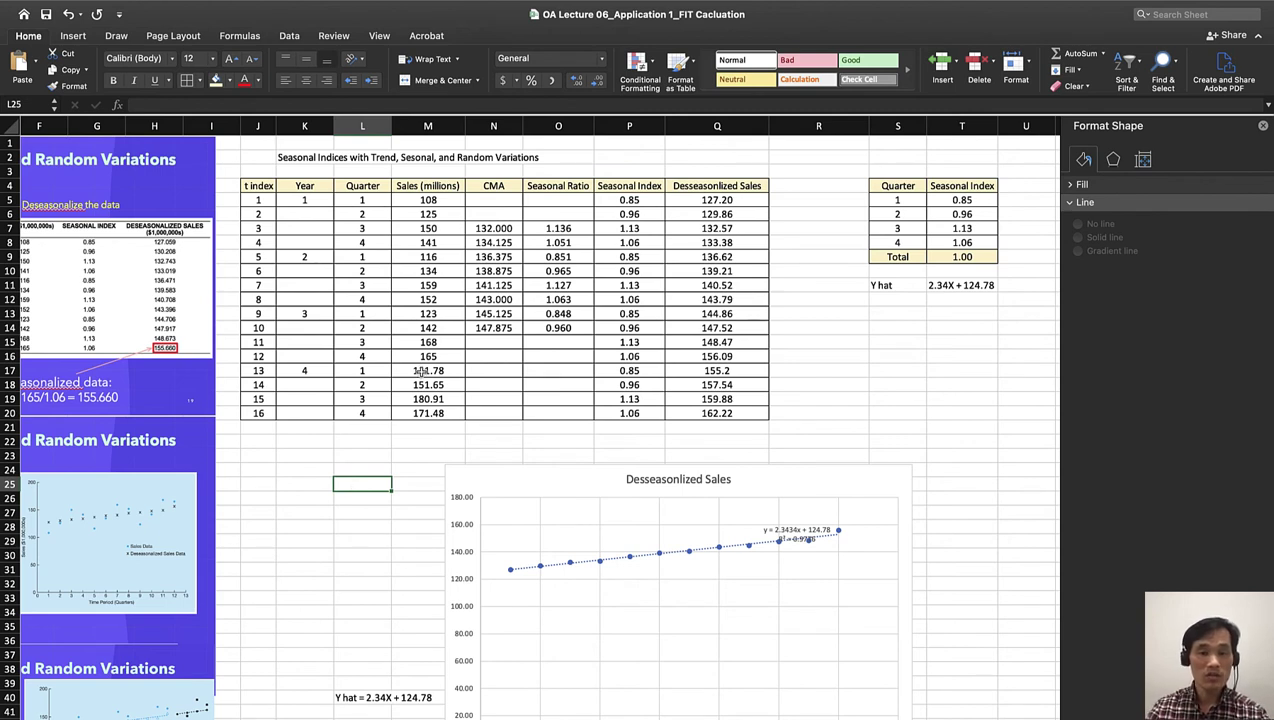
Highlight the forecast cells M17:M20 with yellow fill.
drag(421, 371, 420, 413)
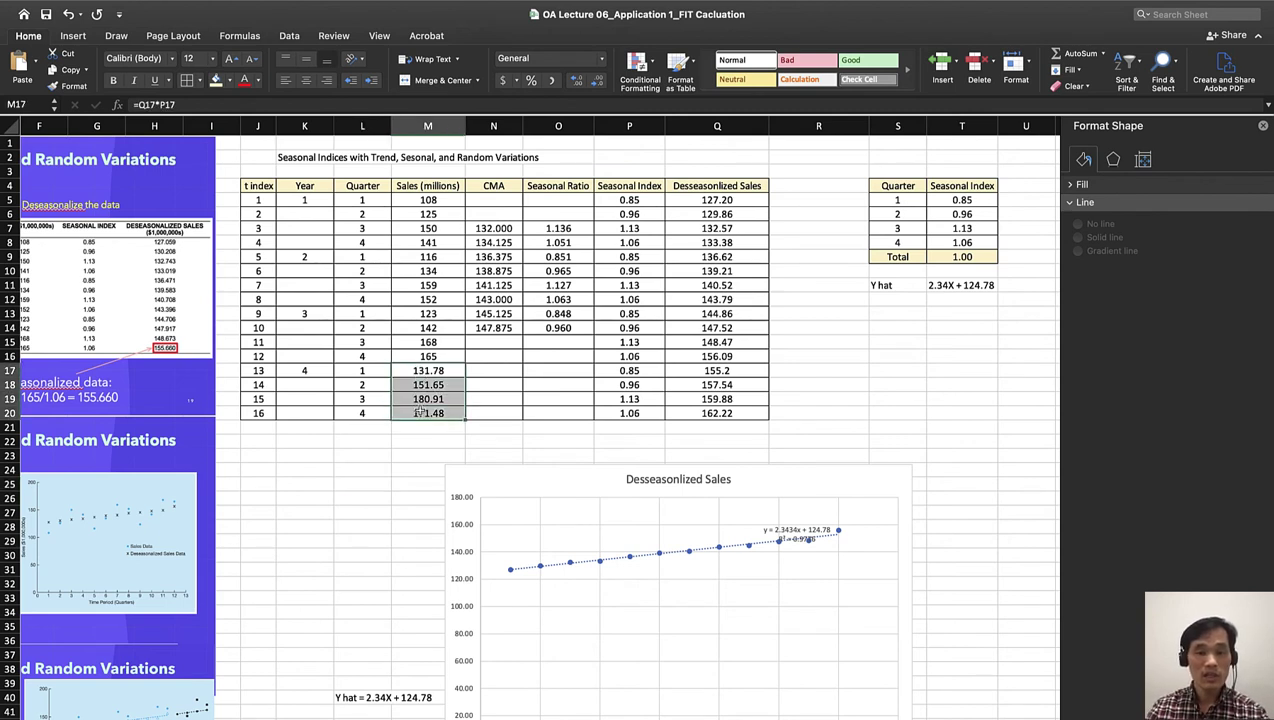
click(230, 83)
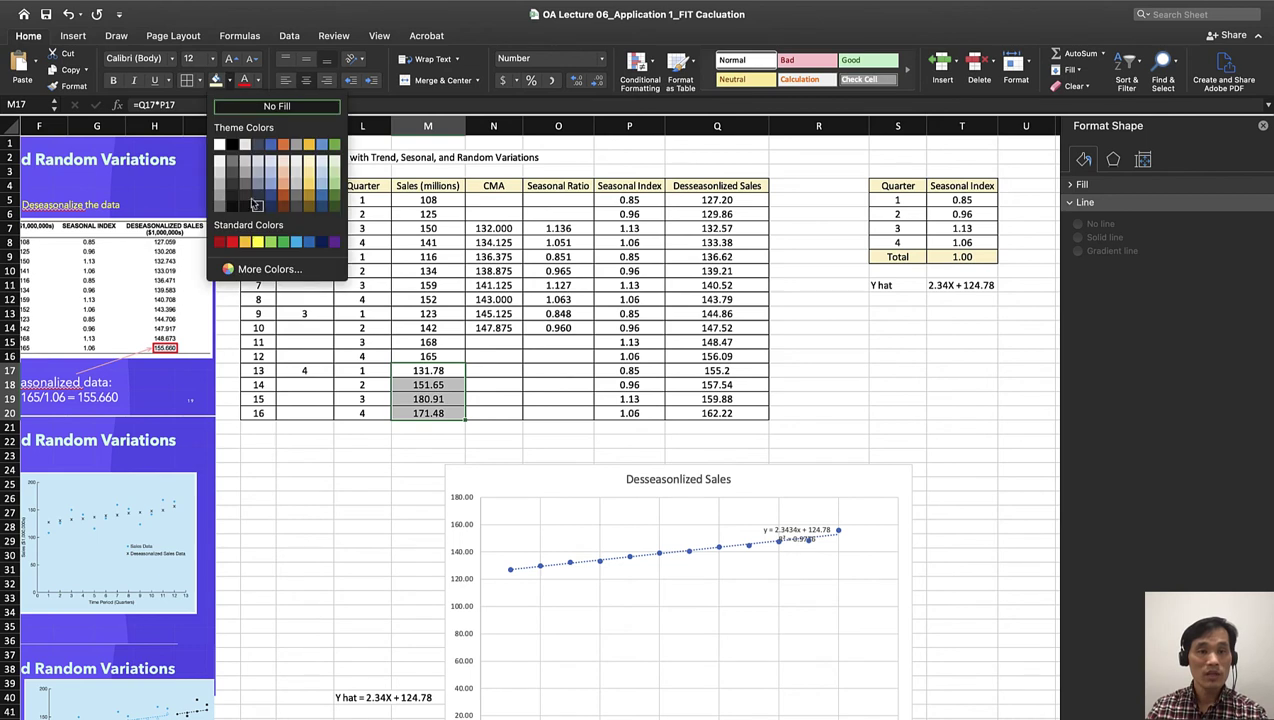
click(257, 244)
click(314, 481)
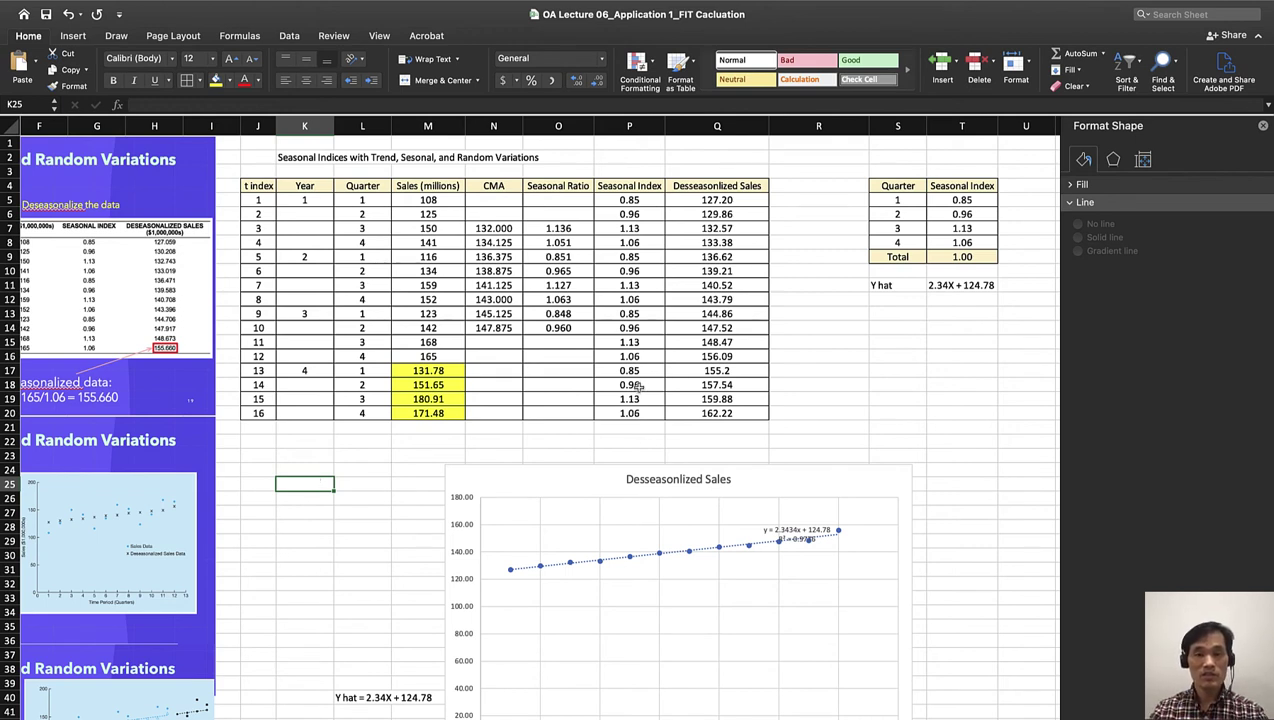
Insert a 2-D line chart of Sales (millions) M4:M20 and Desseasonlized Sales Q4:Q20.
click(394, 545)
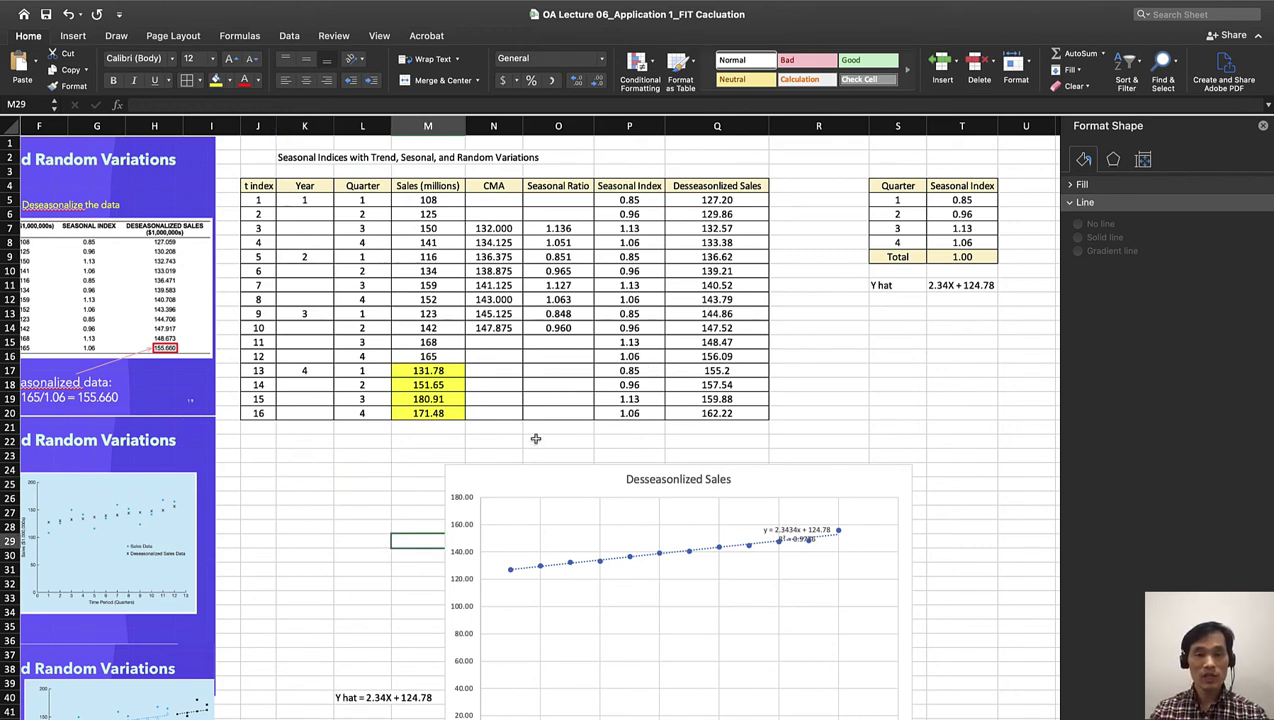
click(355, 488)
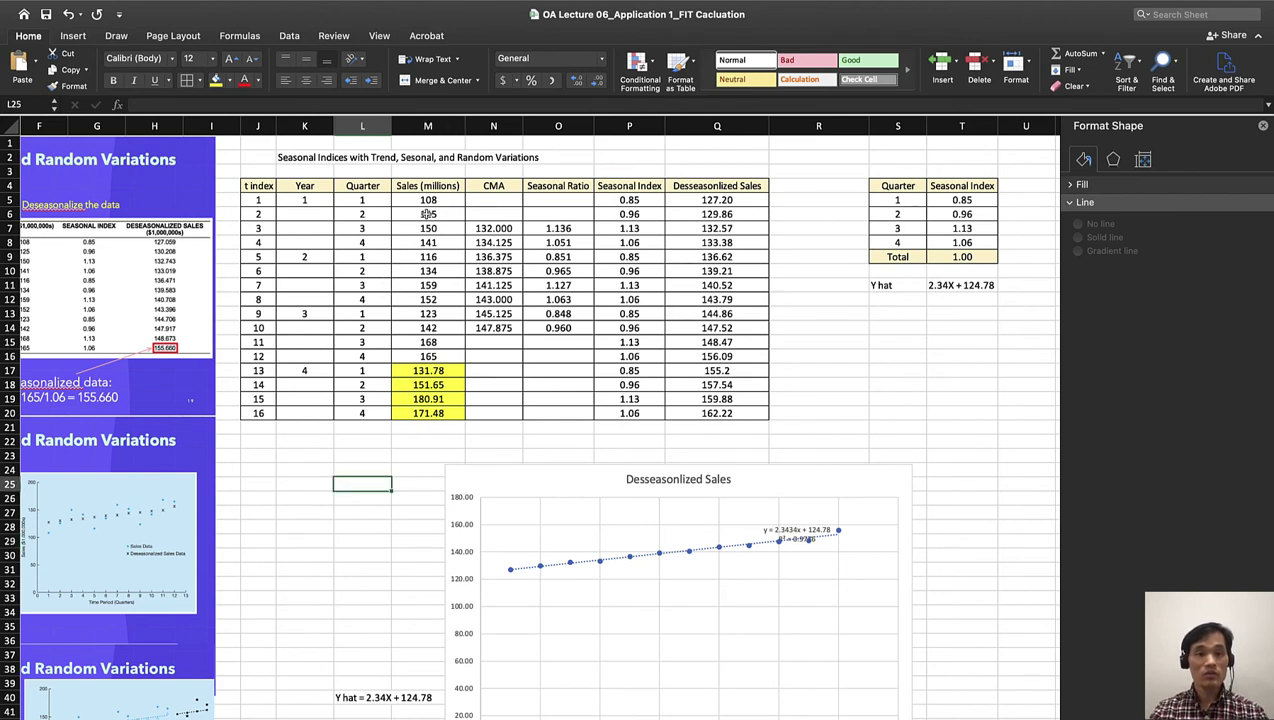
drag(427, 186, 414, 413)
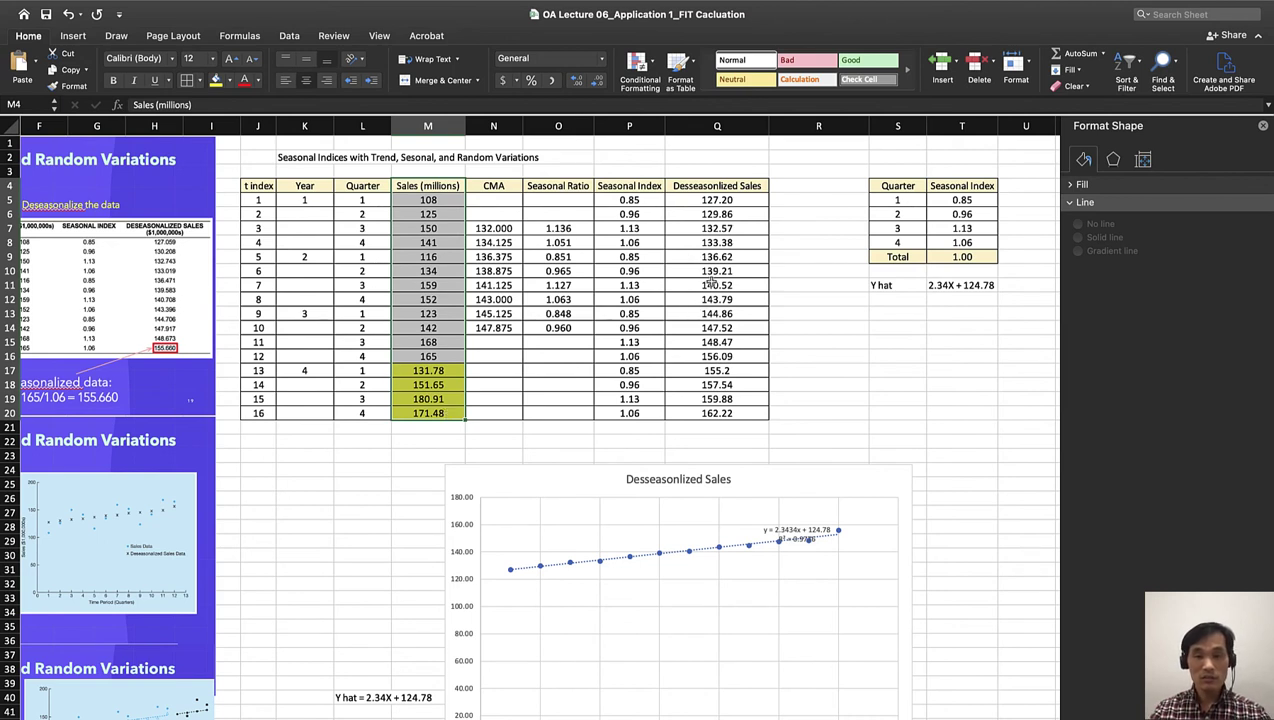
drag(720, 186, 733, 412)
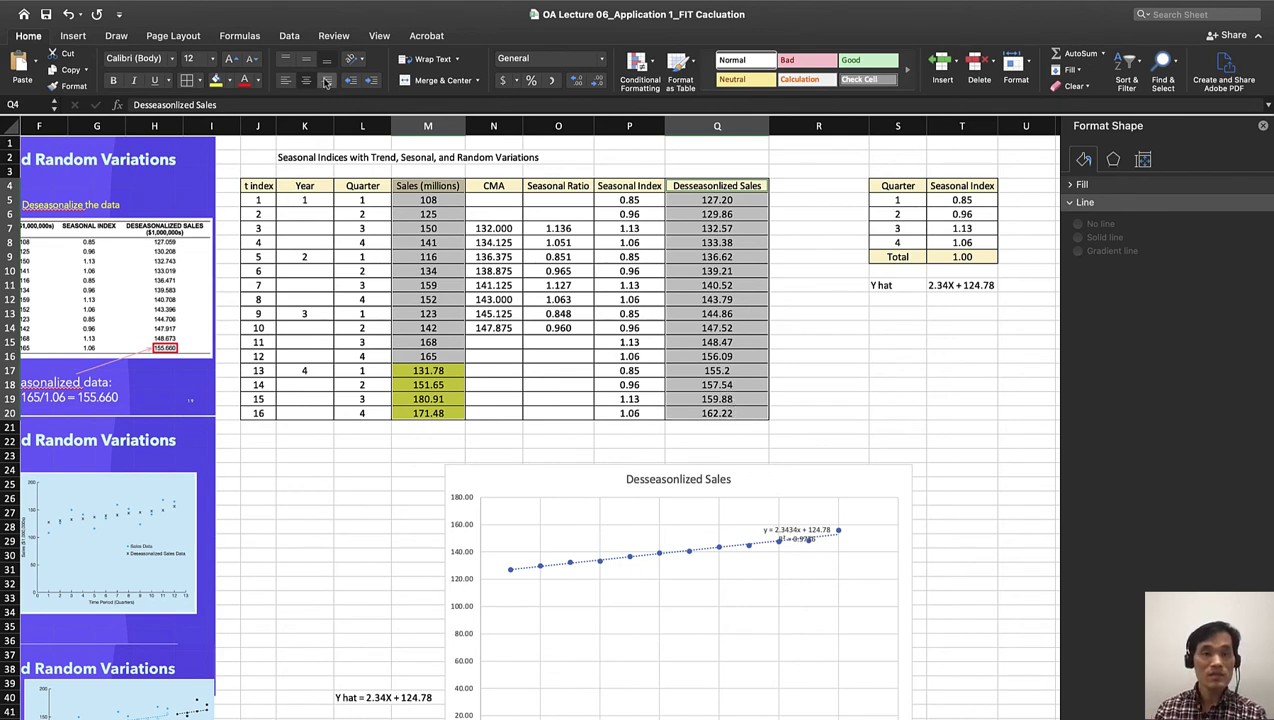
click(76, 38)
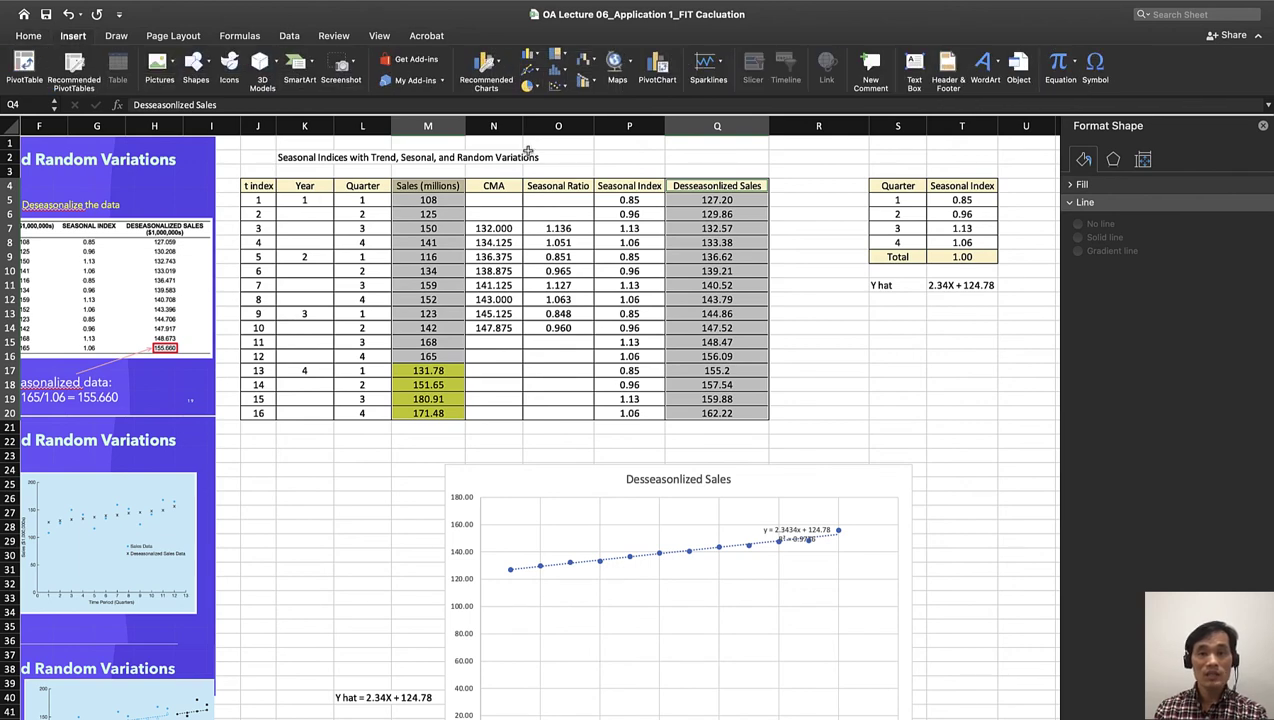
click(534, 75)
click(537, 148)
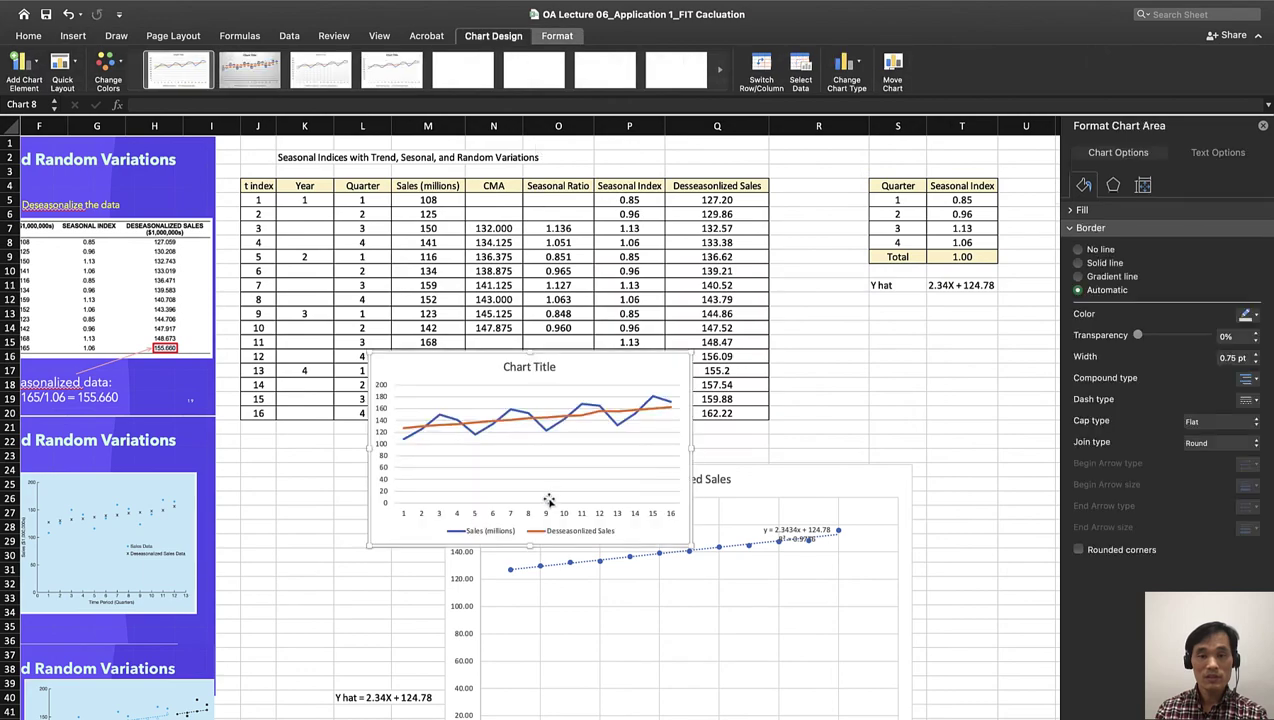
Move the line chart up beside the table and enlarge it.
scroll(548, 351, down, 2)
drag(554, 318, 966, 296)
scroll(967, 293, right, 5)
scroll(967, 293, down, 4)
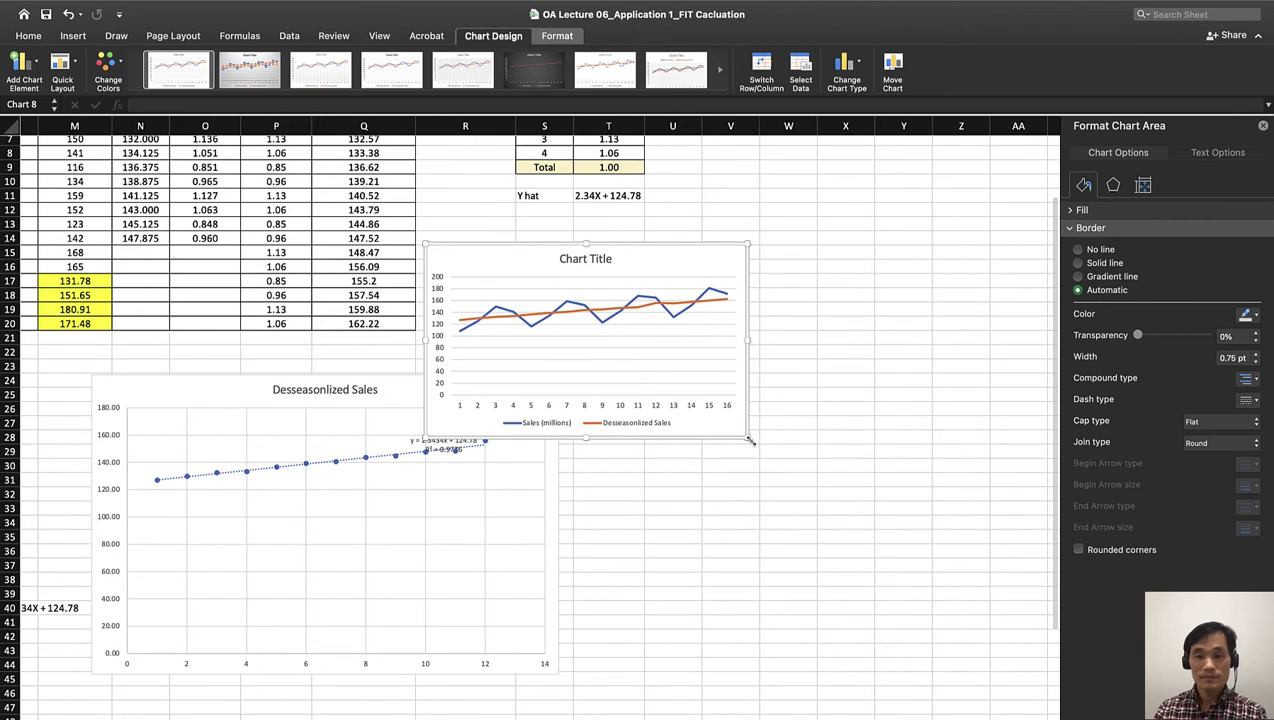
drag(756, 440, 960, 605)
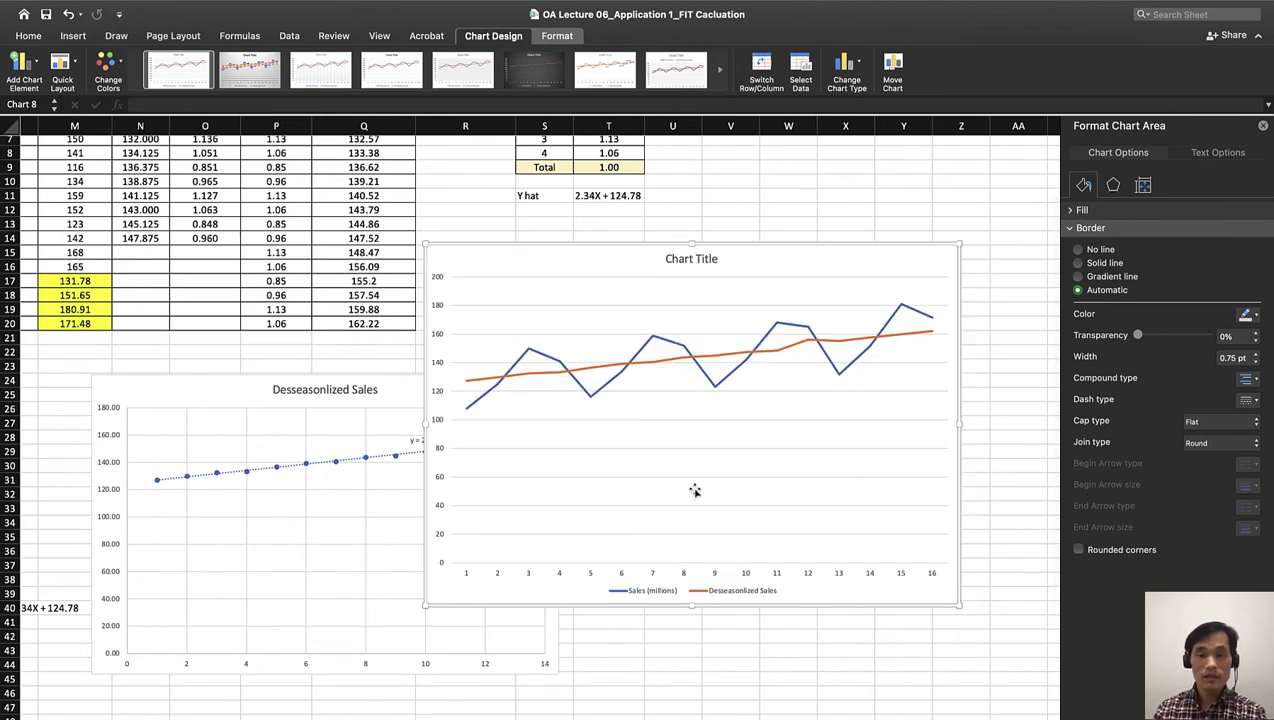
Retitle the line chart 'Decomposition'.
click(691, 261)
right_click(691, 261)
click(714, 317)
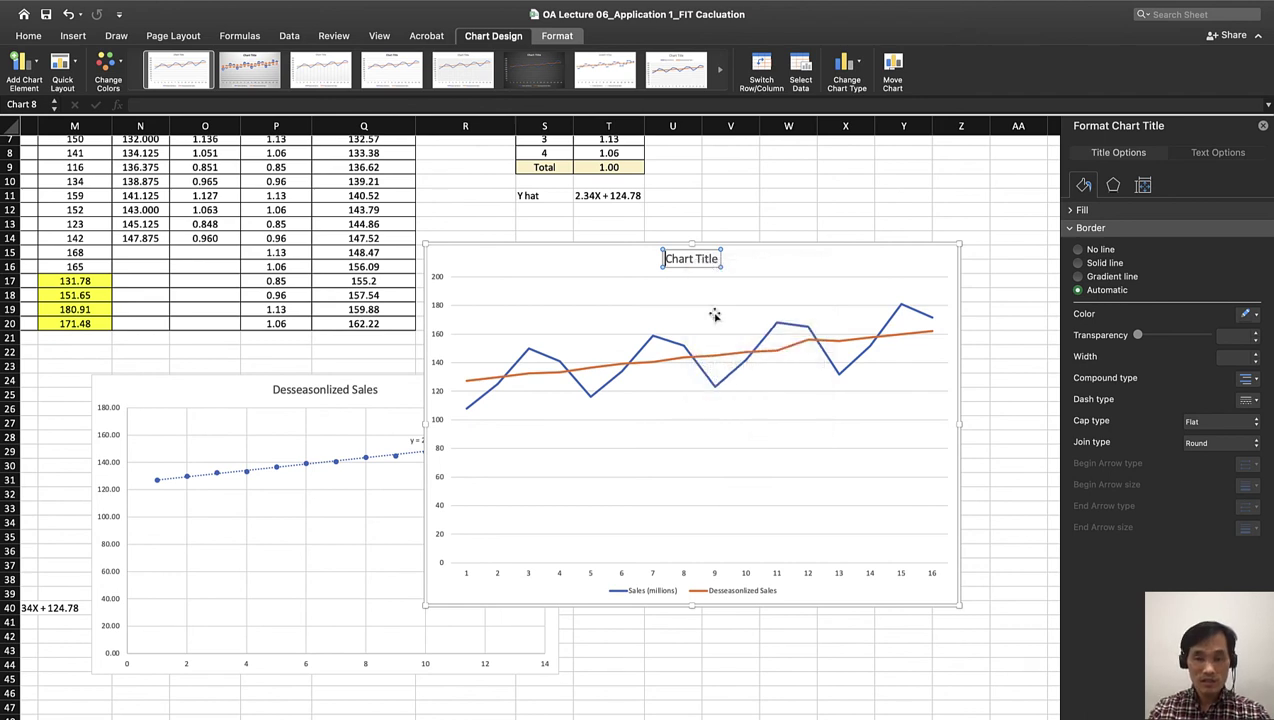
text(DeCom)
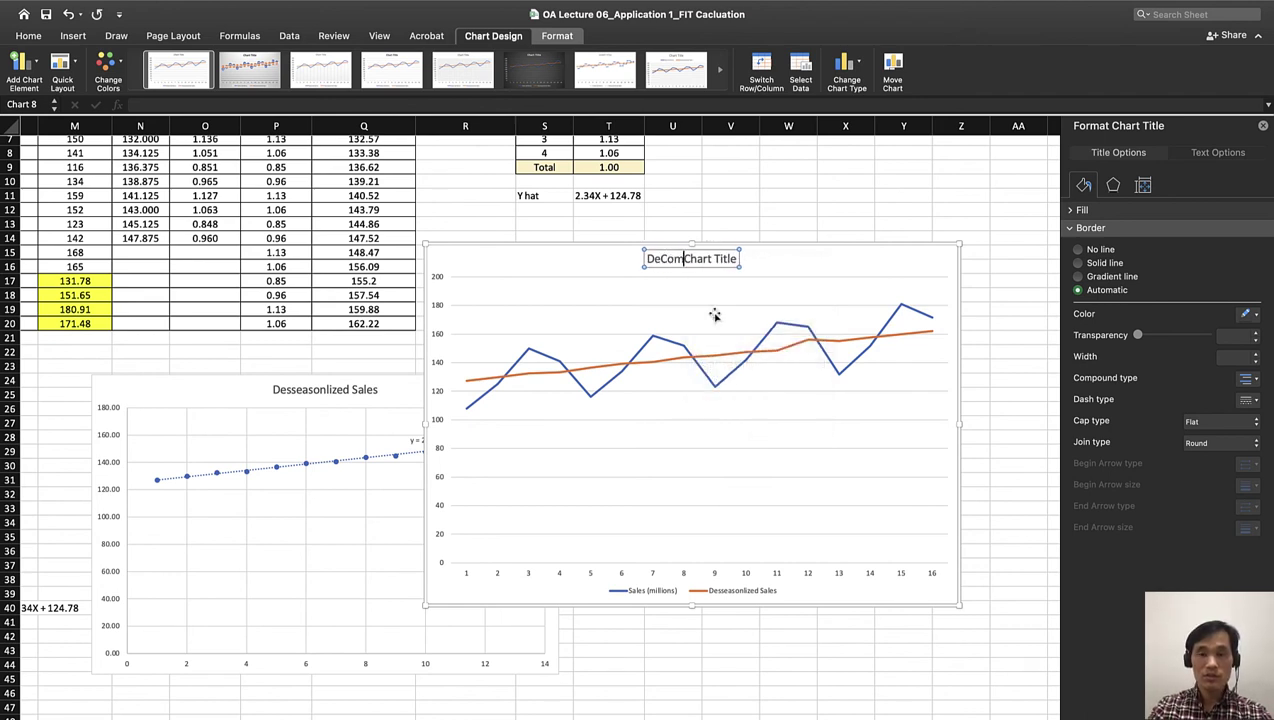
key(BackSpace)
key(BackSpace)
key(BackSpace)
text(compo)
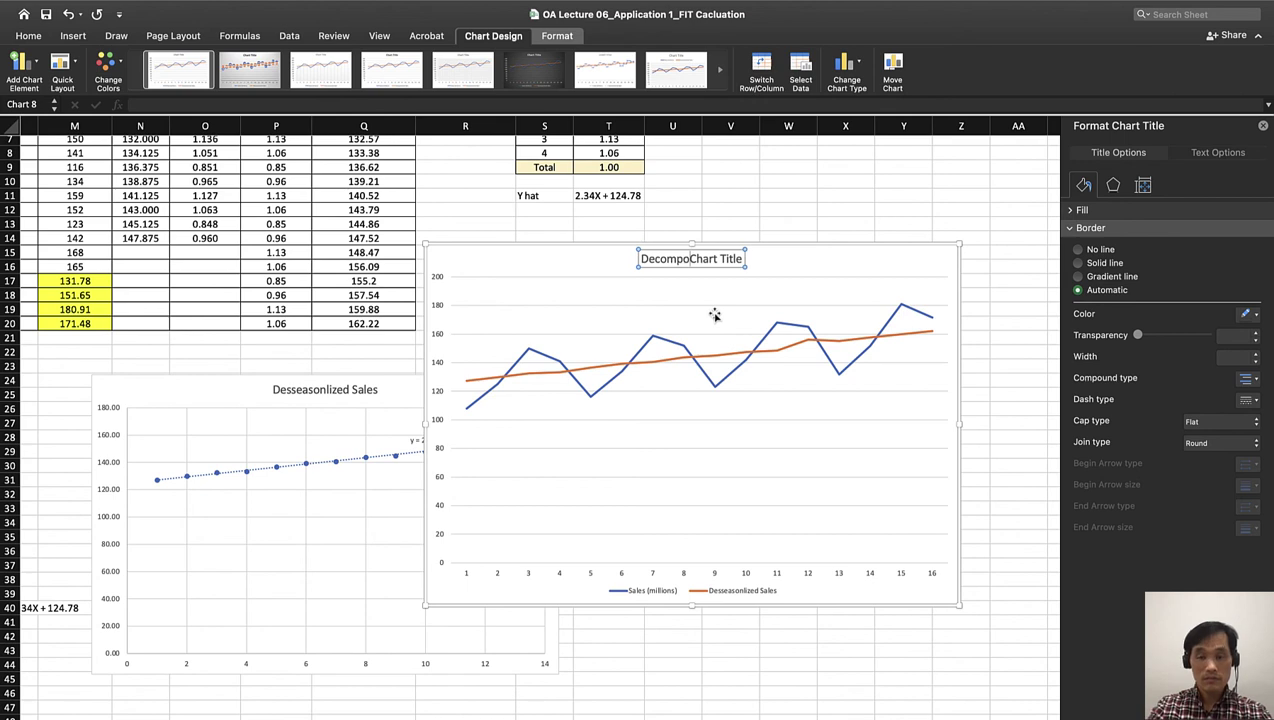
text(sition)
key(Delete)
key(Delete)
key(Delete)
key(Delete)
key(Delete)
key(Delete)
key(Delete)
key(Delete)
key(Delete)
key(Delete)
key(Delete)
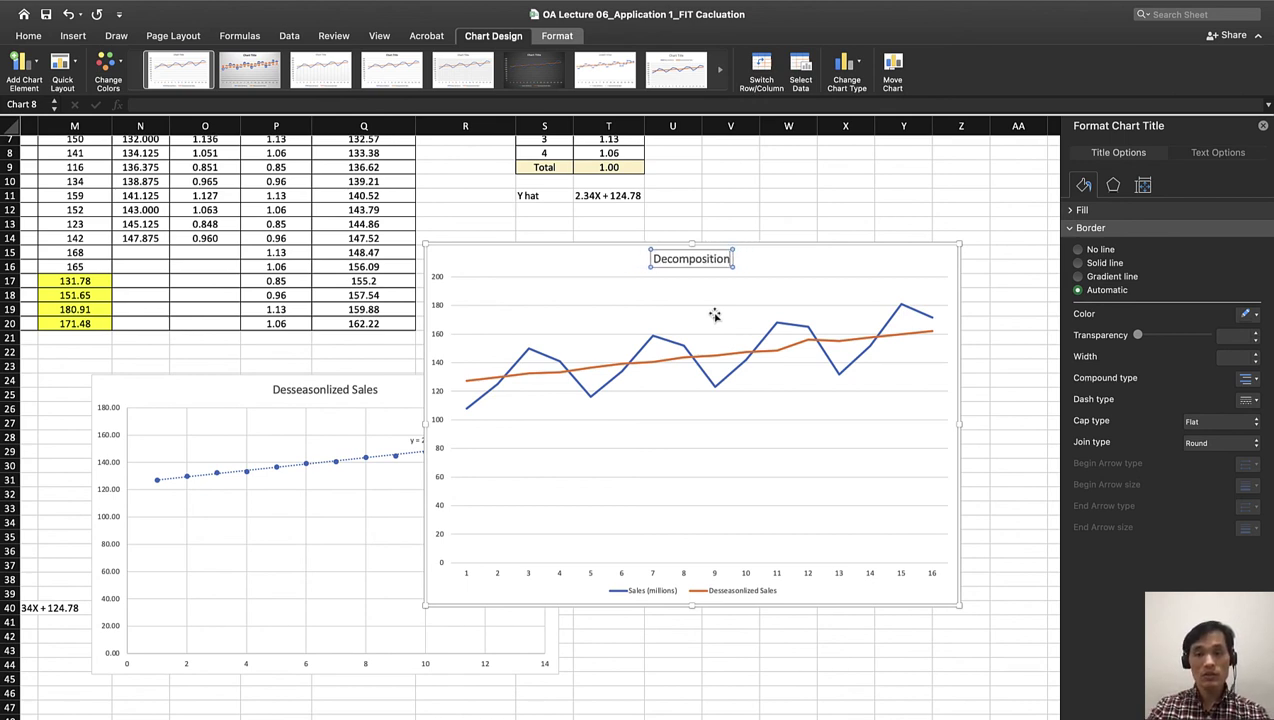
click(775, 246)
Apply the dark Chart Design style to the chart.
scroll(140, 214, up, 3)
scroll(140, 214, left, 1)
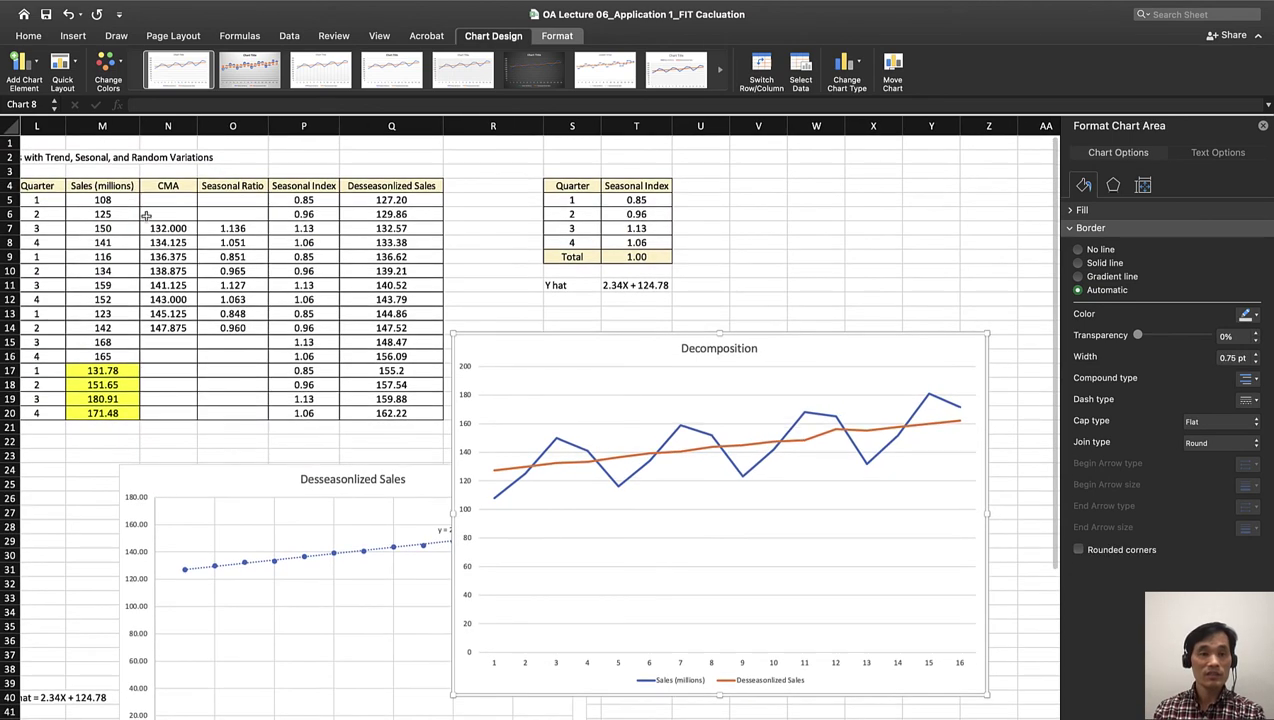
scroll(132, 213, left, 1)
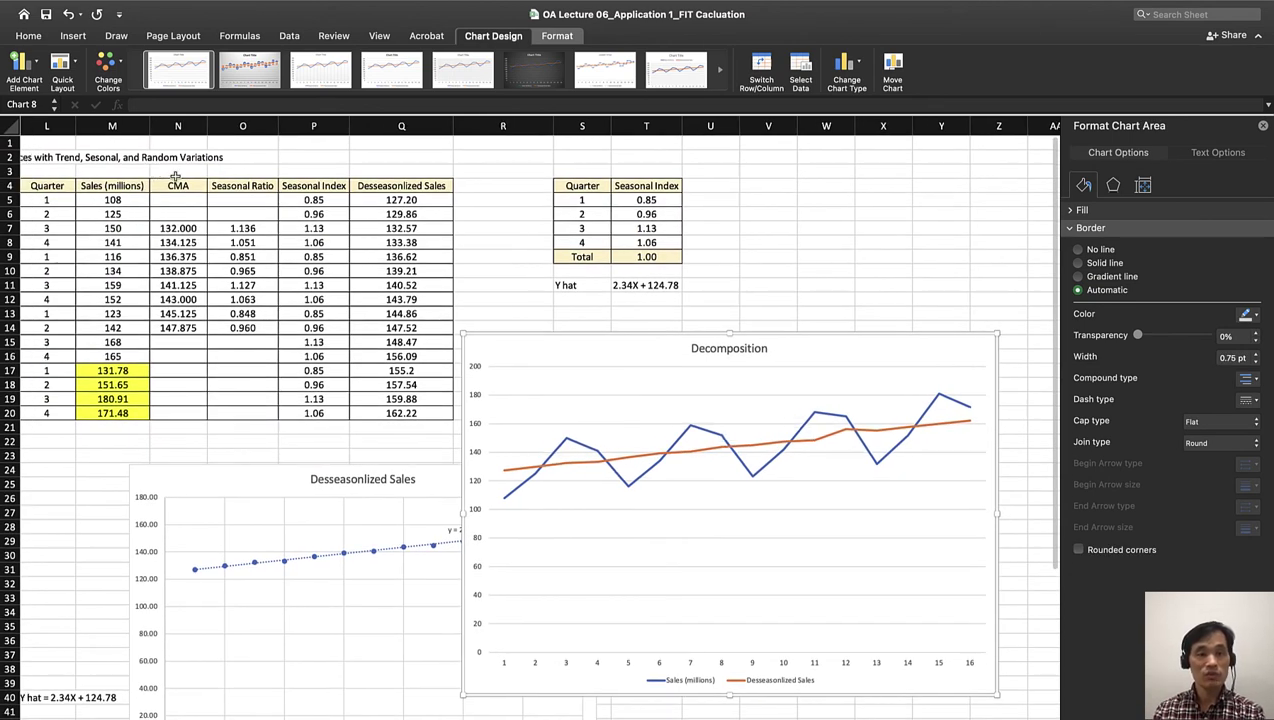
scroll(367, 255, right, 3)
scroll(367, 255, down, 1)
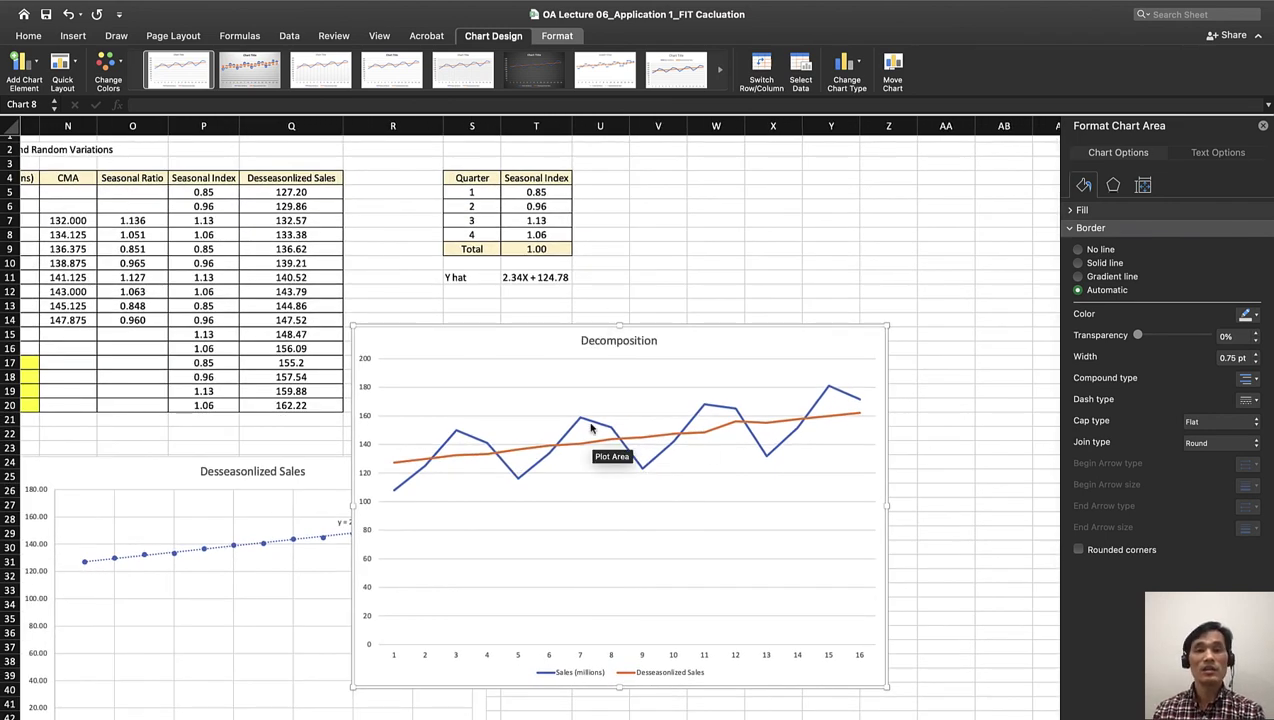
click(519, 78)
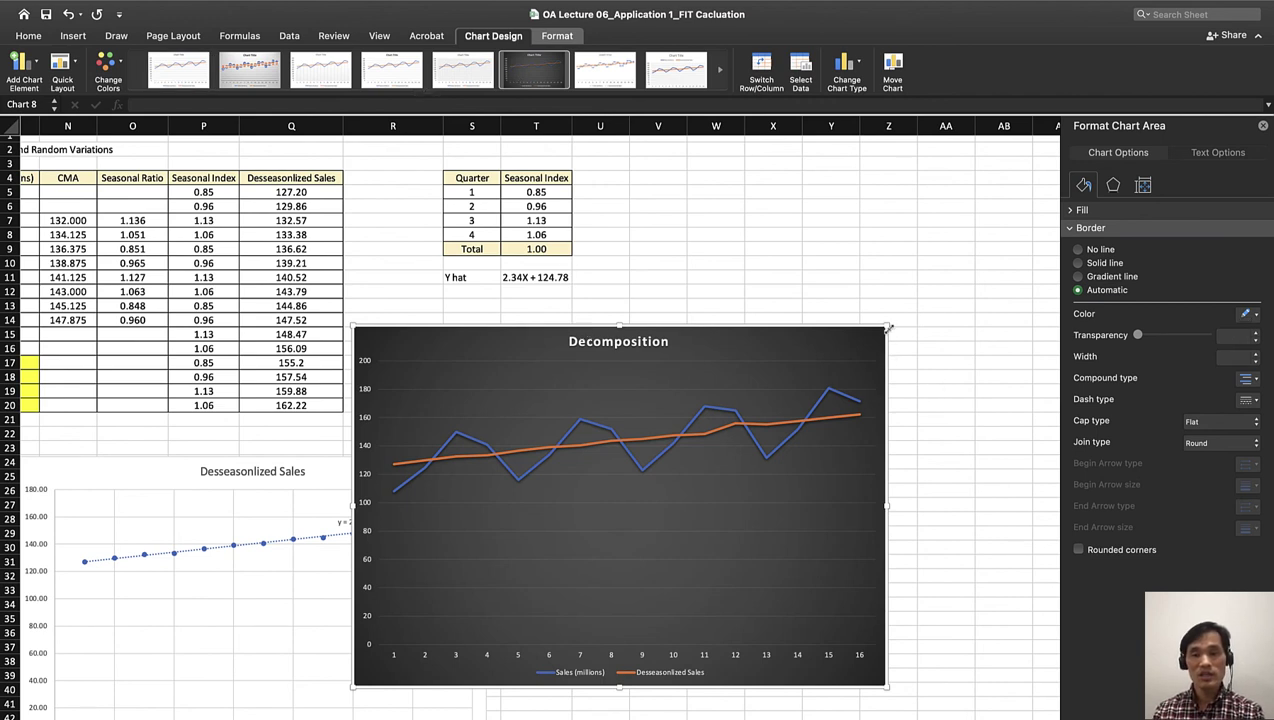
Make the Sales (millions) line yellow.
click(730, 413)
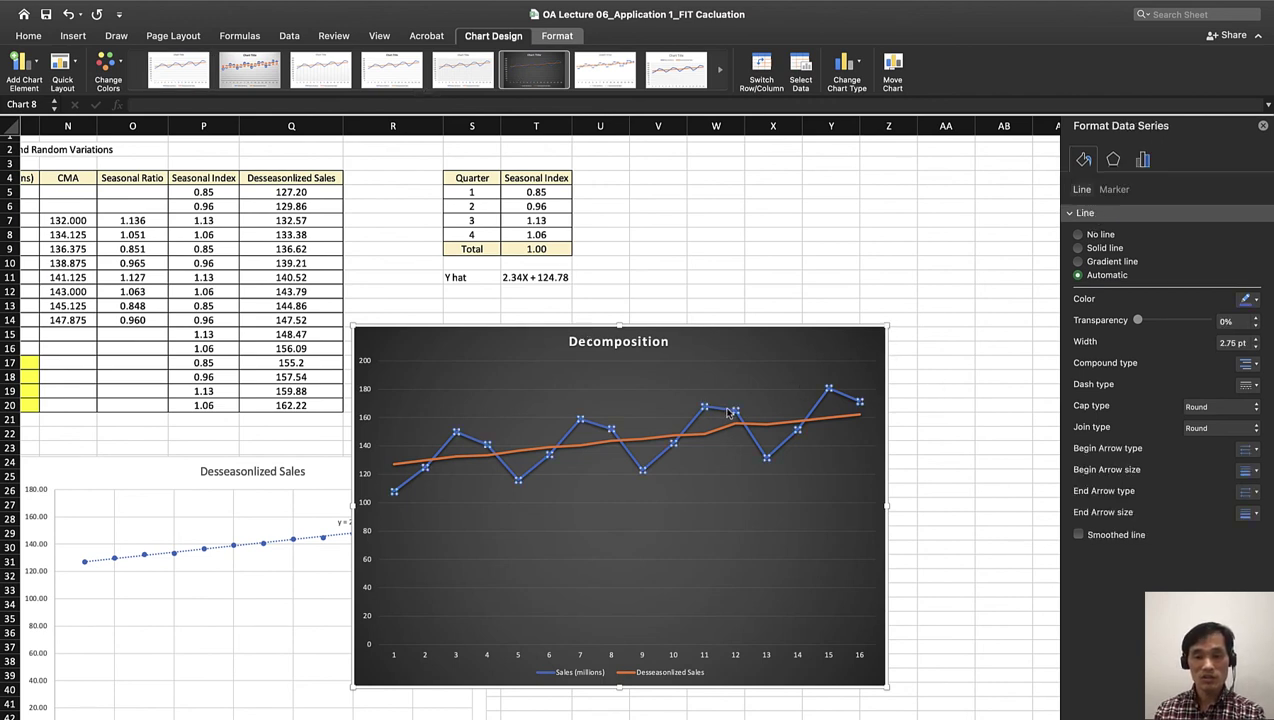
click(1255, 301)
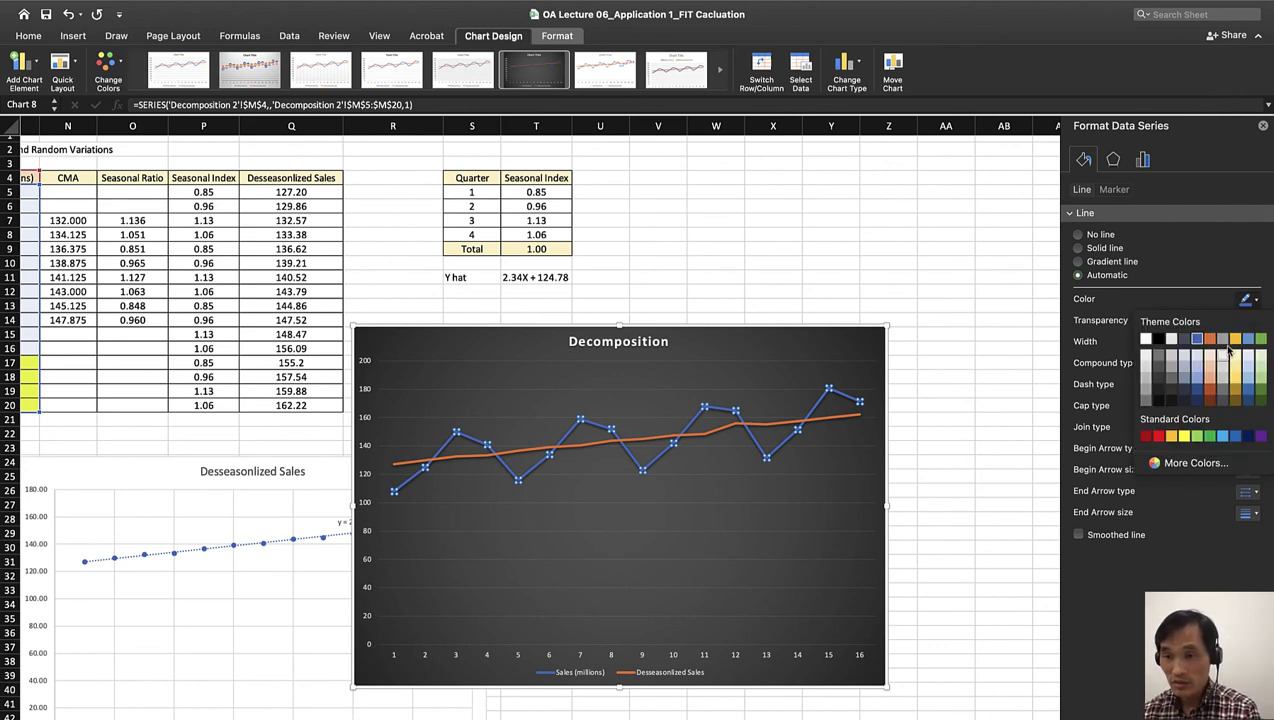
click(1184, 437)
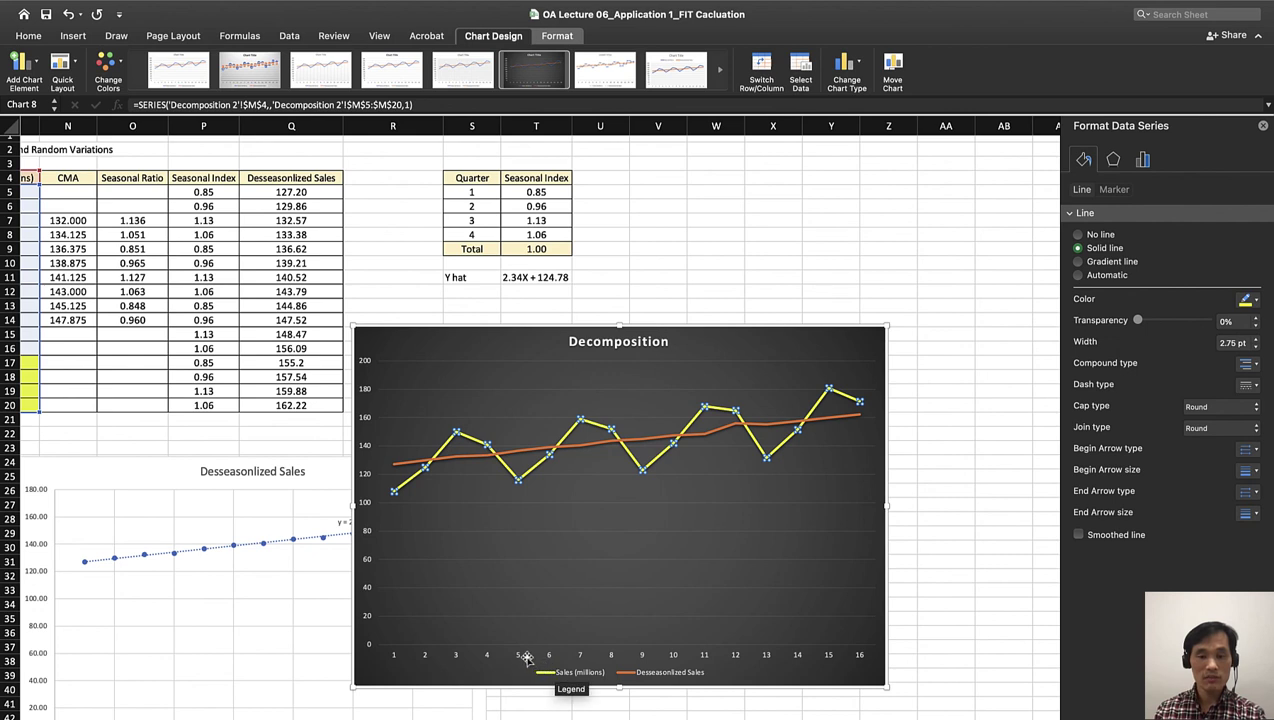
click(912, 557)
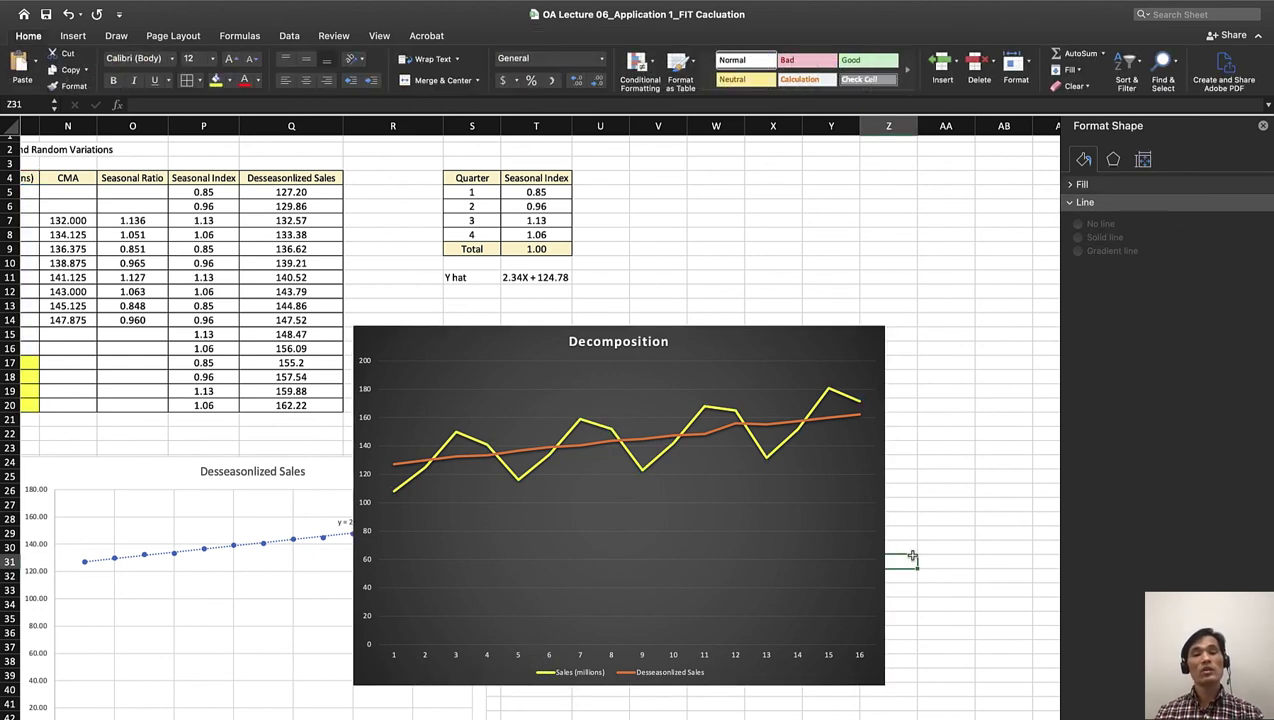